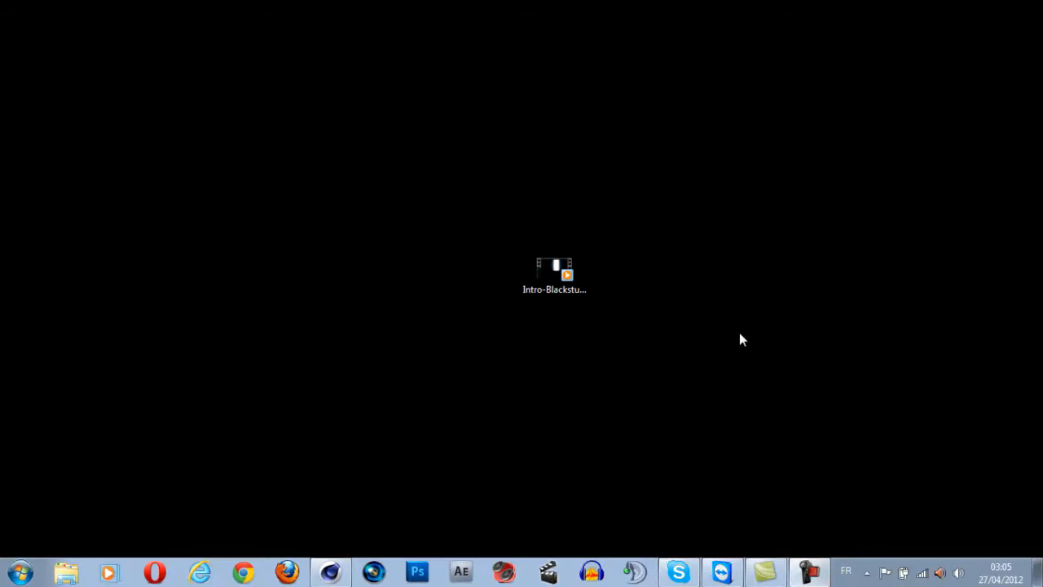
Play the intro video stored on the desktop, and close the player after watching it
double_click(570, 285)
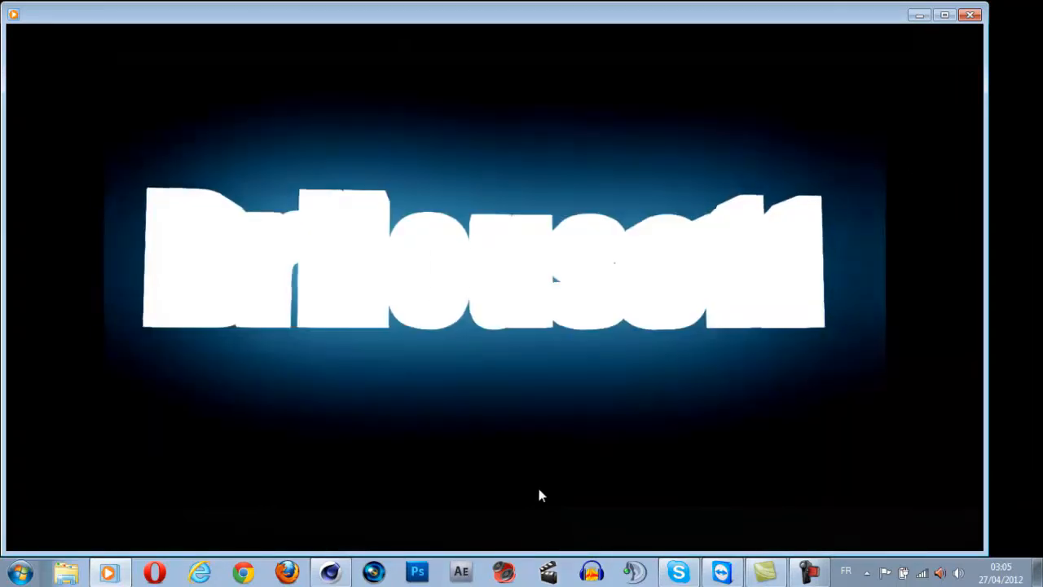
click(970, 18)
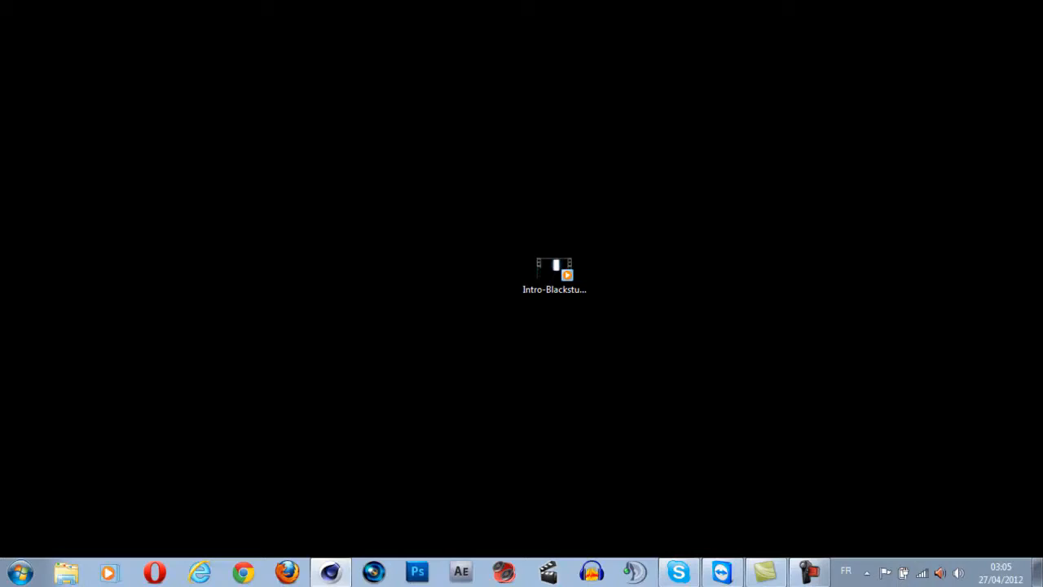
Switch to Cinema 4D and add a MoGraph Mo Texte object with the text Hystos13
drag(1042, 37, 585, 3)
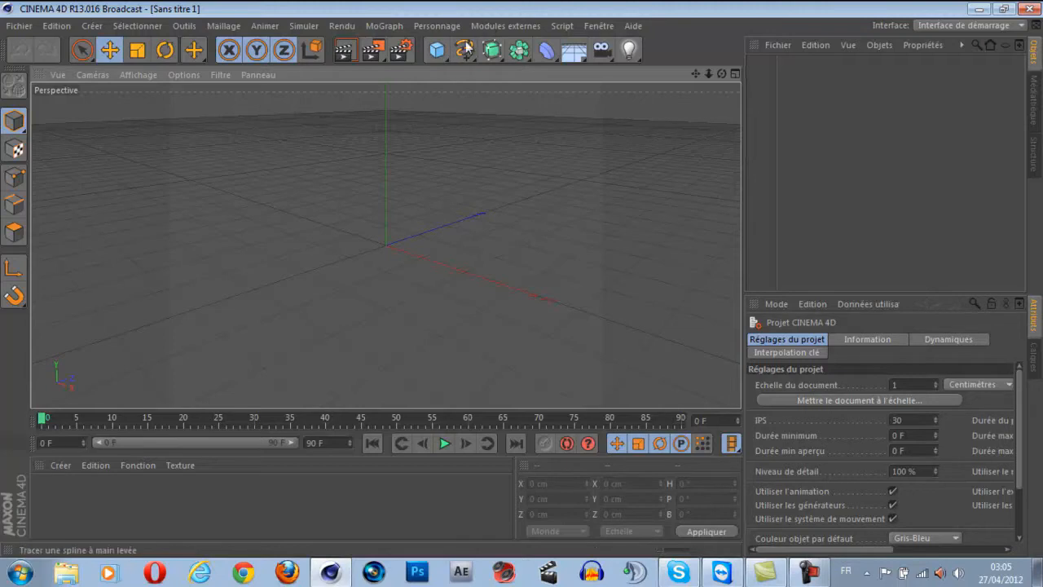
click(441, 52)
click(437, 25)
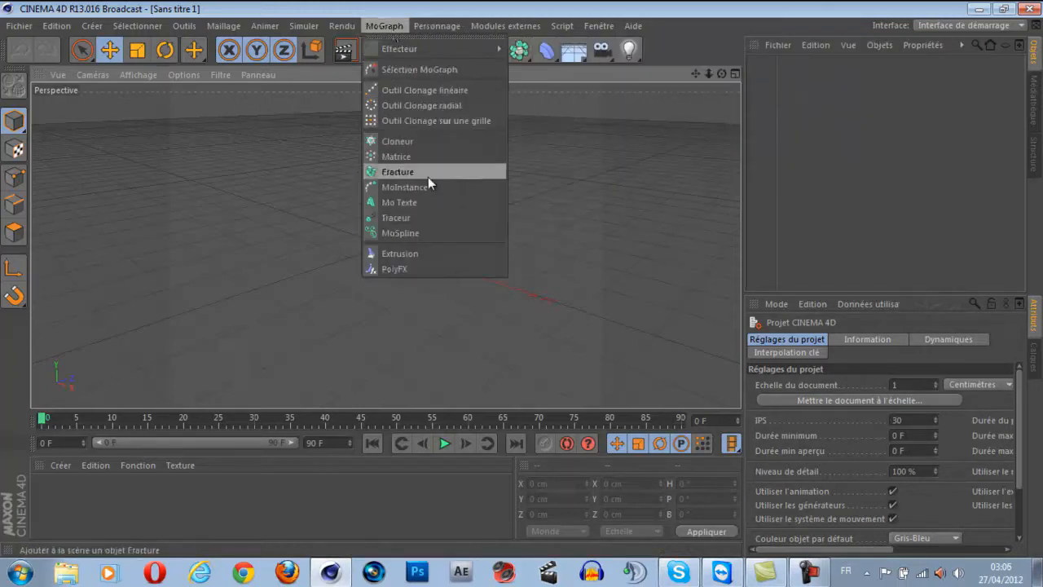
click(419, 198)
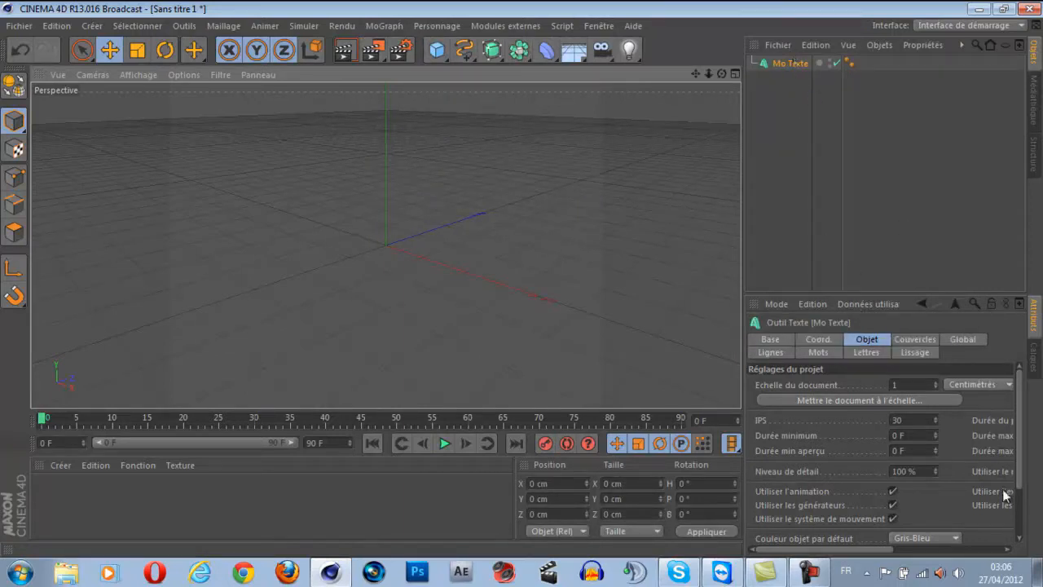
click(879, 422)
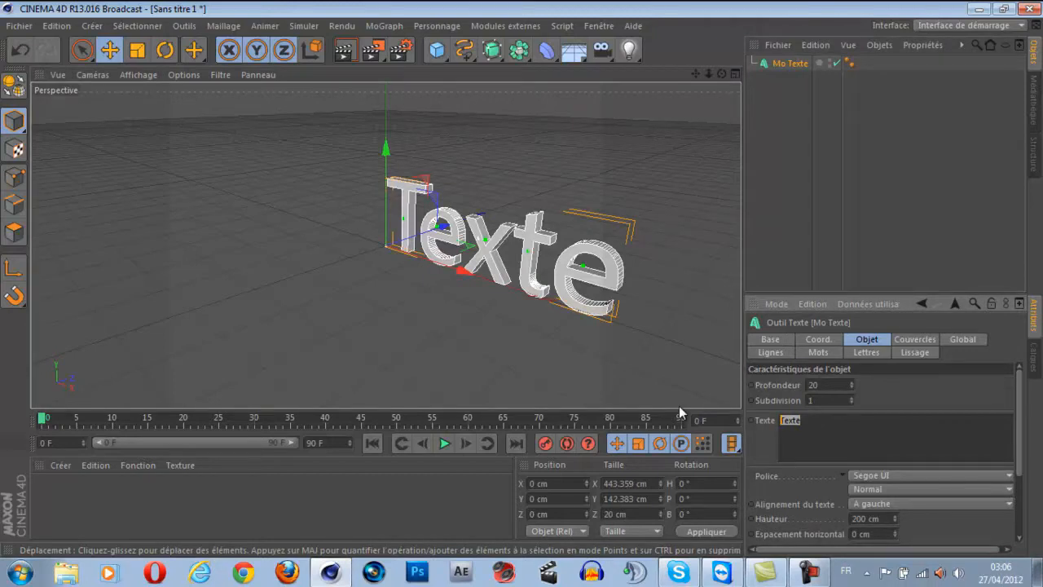
text(Hyttos13)
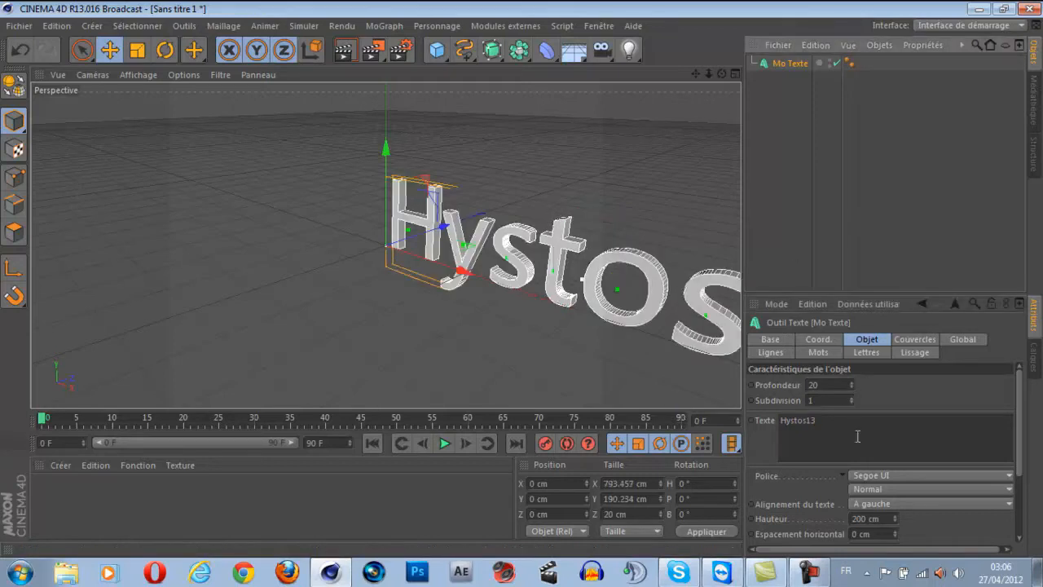
Set the extrusion depth (Profondeur) of the Mo Texte object to 80
scroll(829, 387, down, 1)
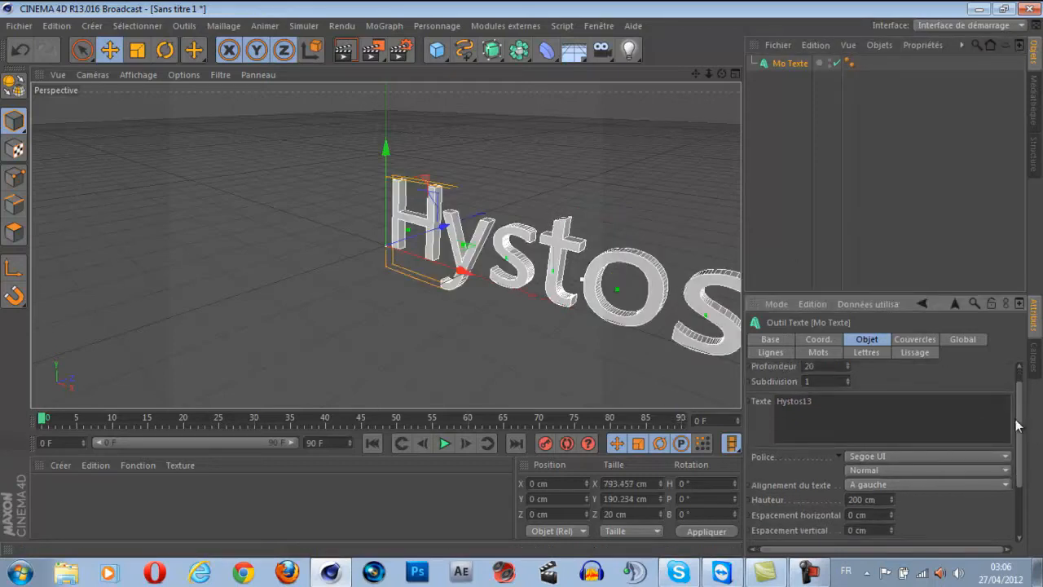
drag(1017, 425, 1018, 396)
drag(829, 383, 748, 387)
text(80)
key(Return)
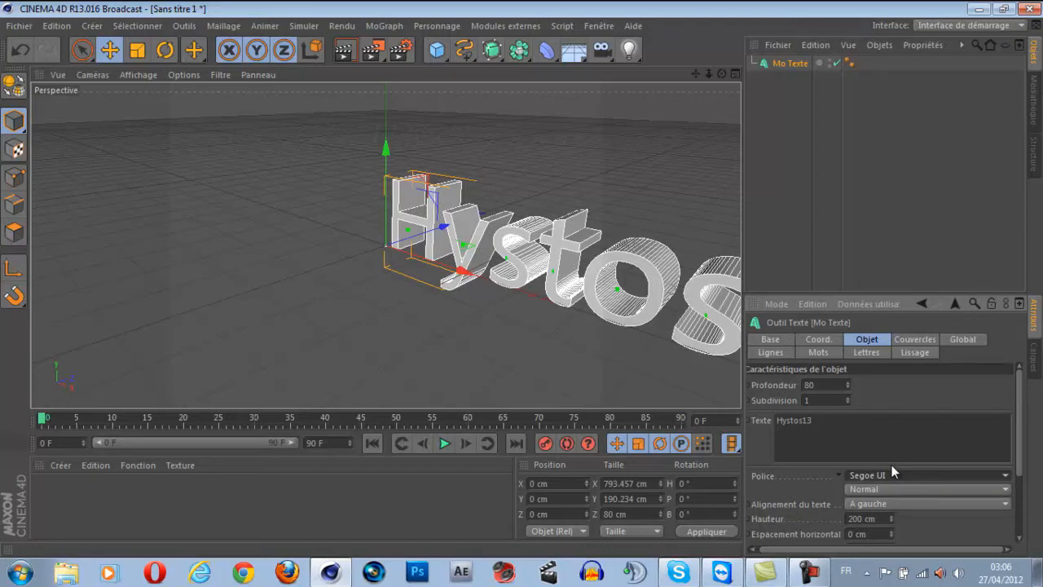
Change the font of the Mo Texte object to Impact
click(891, 467)
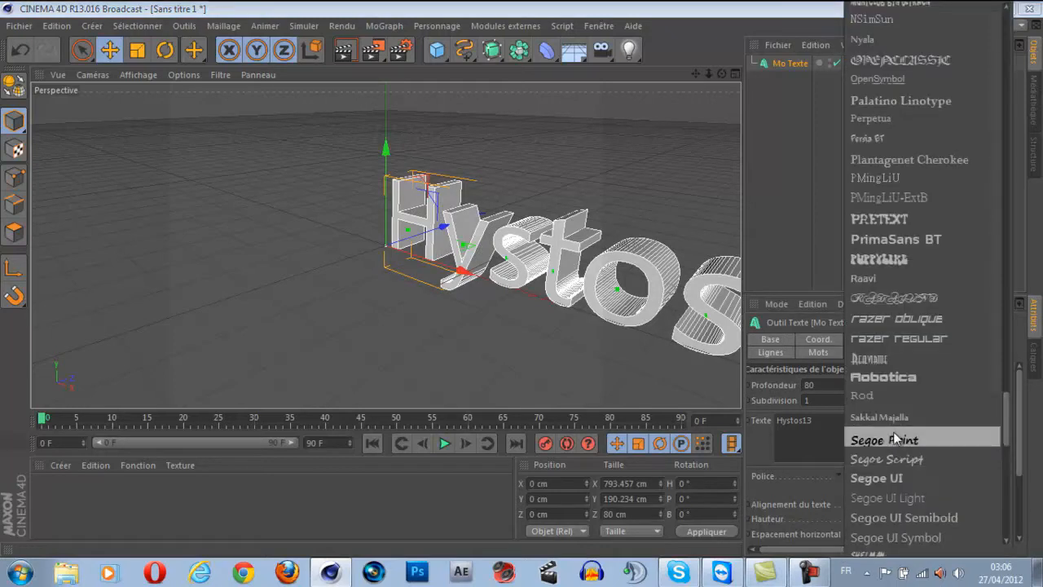
scroll(907, 433, up, 5)
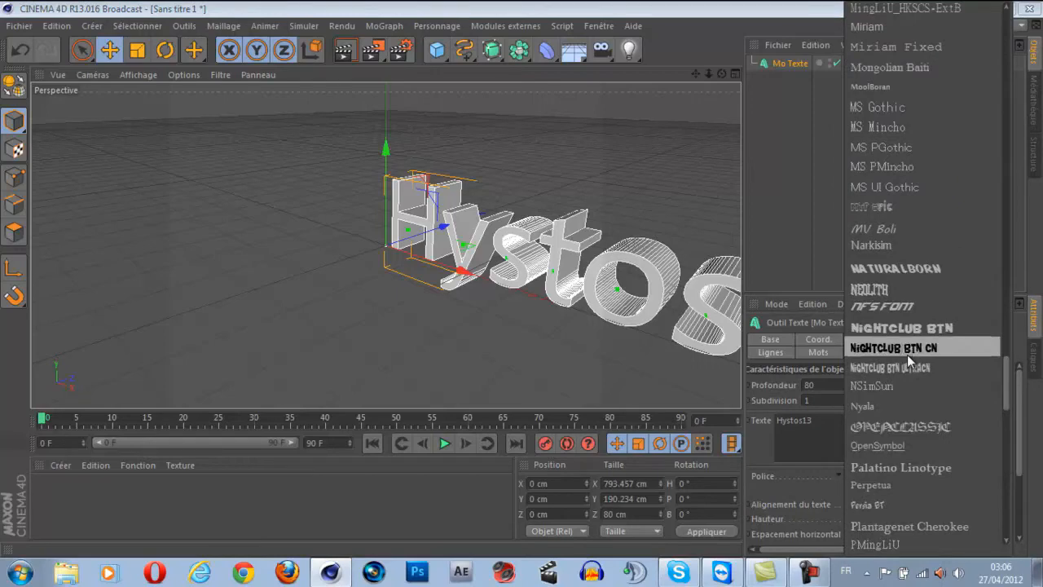
scroll(922, 375, up, 3)
scroll(925, 371, up, 15)
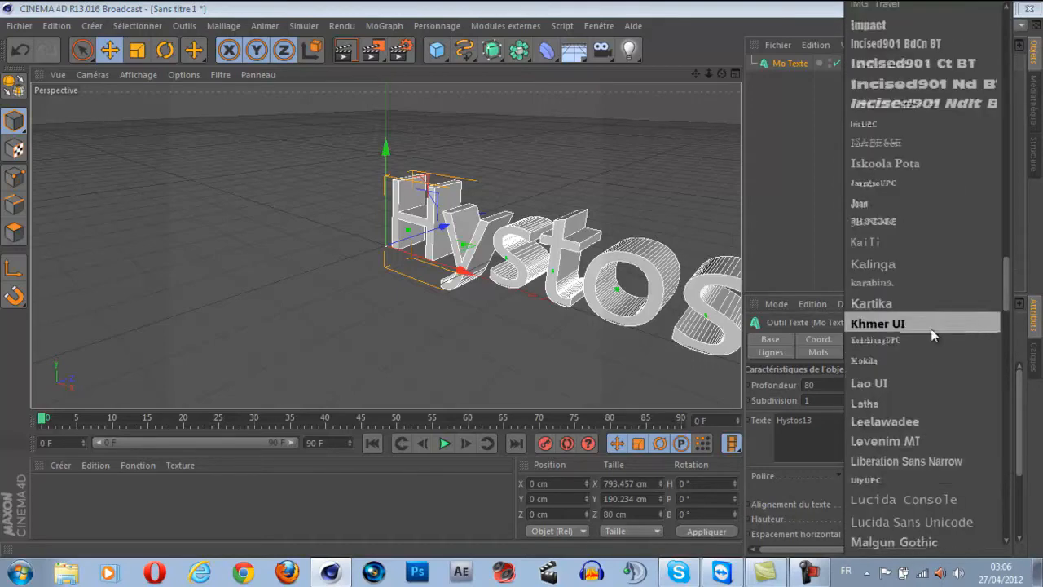
scroll(942, 356, up, 15)
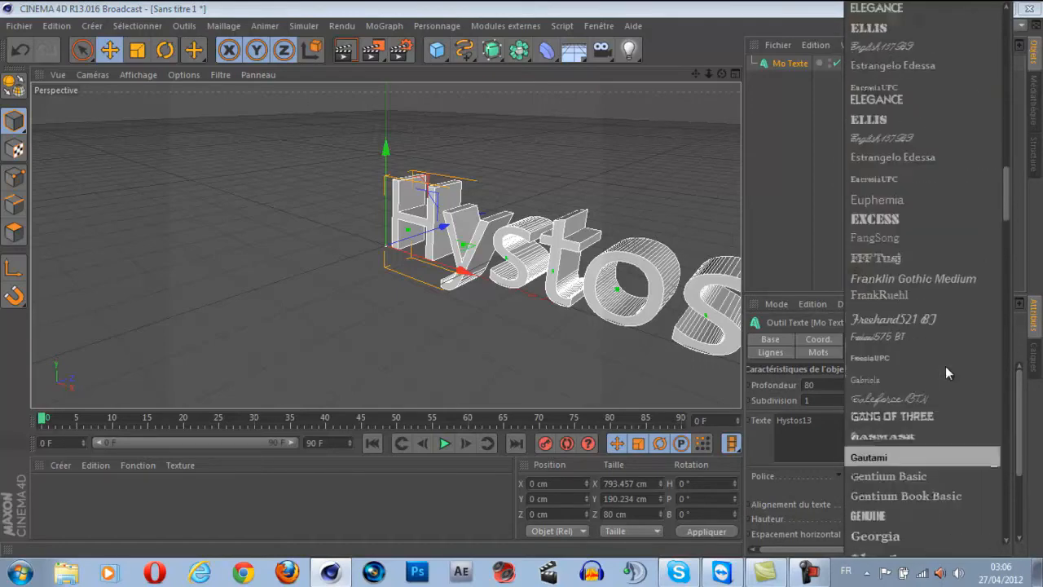
scroll(914, 268, up, 3)
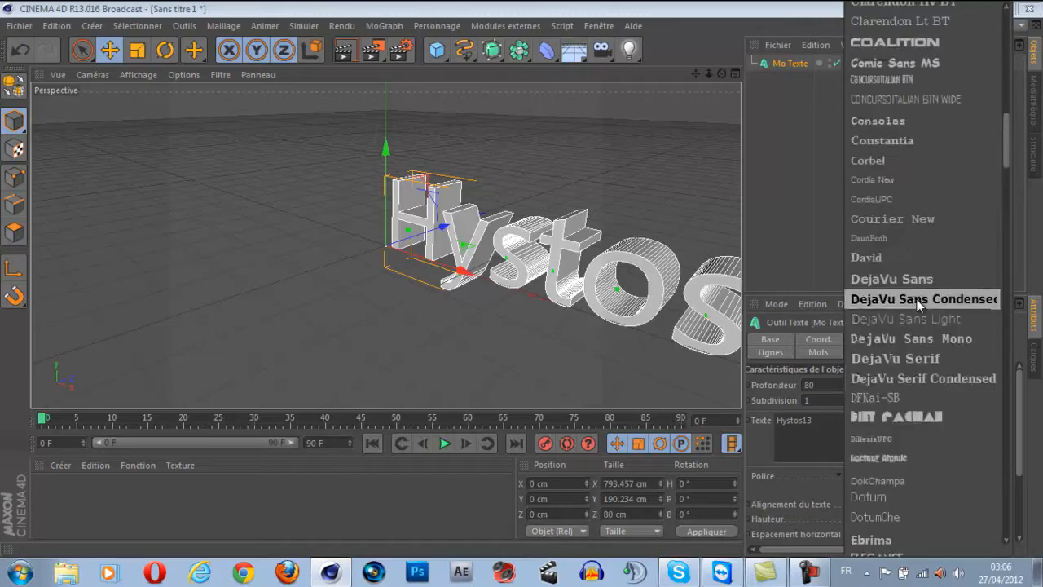
scroll(916, 302, down, 4)
scroll(926, 373, down, 10)
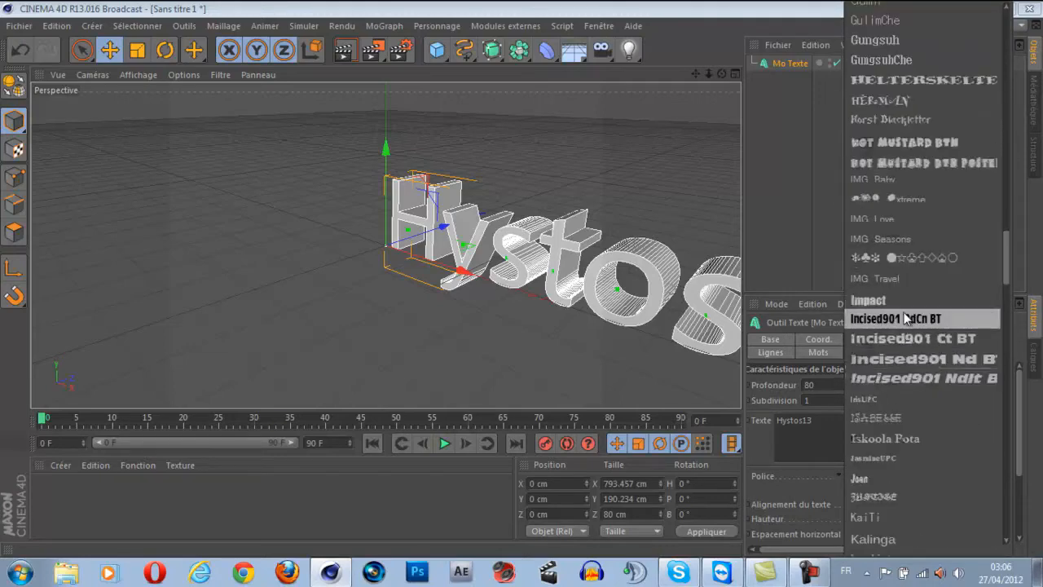
click(900, 301)
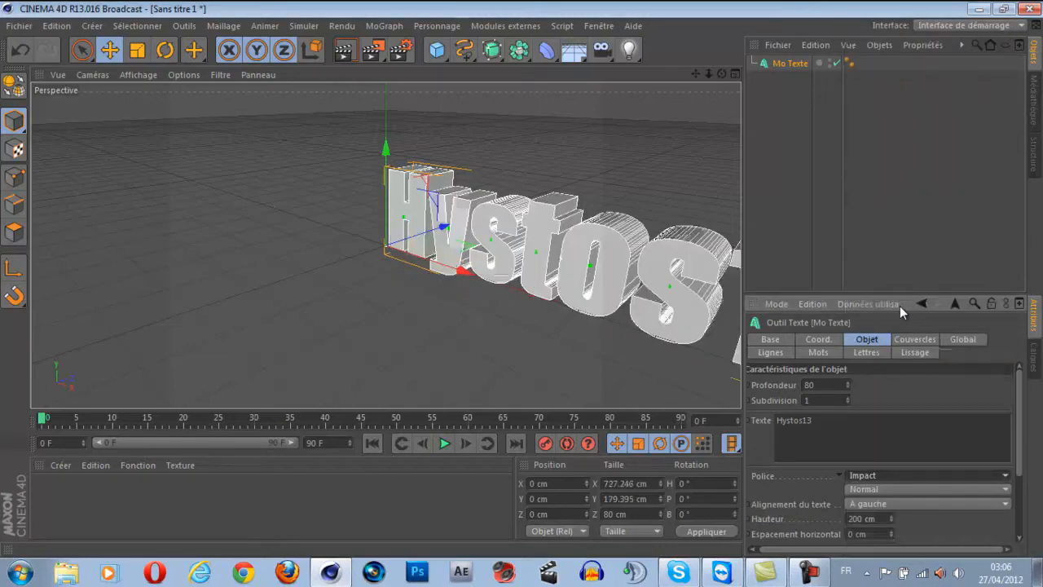
Set the font of the Mo Texte object to NFS font
click(909, 470)
scroll(912, 471, down, 3)
scroll(904, 430, down, 10)
scroll(928, 398, down, 10)
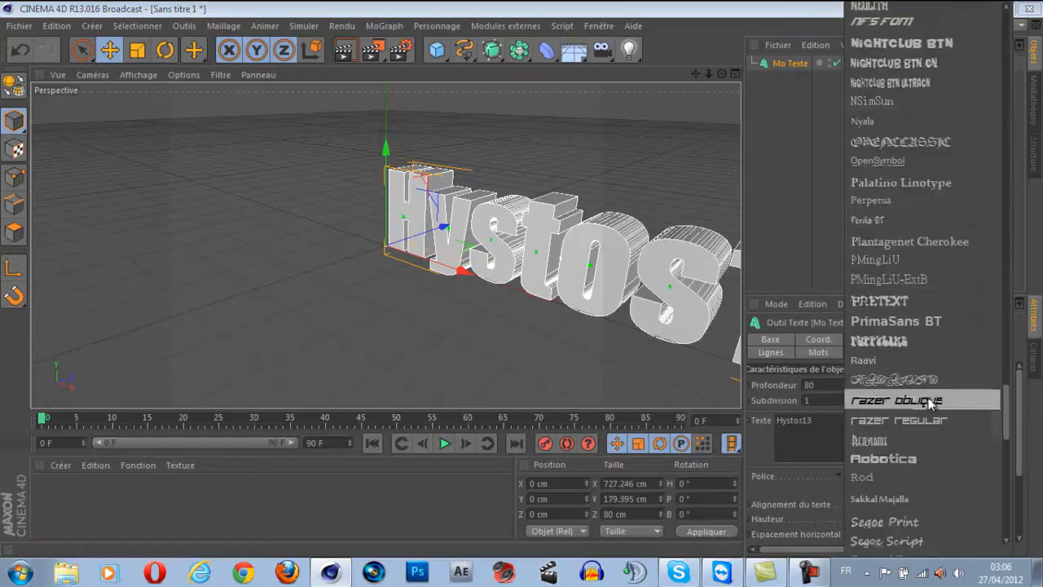
scroll(895, 477, down, 3)
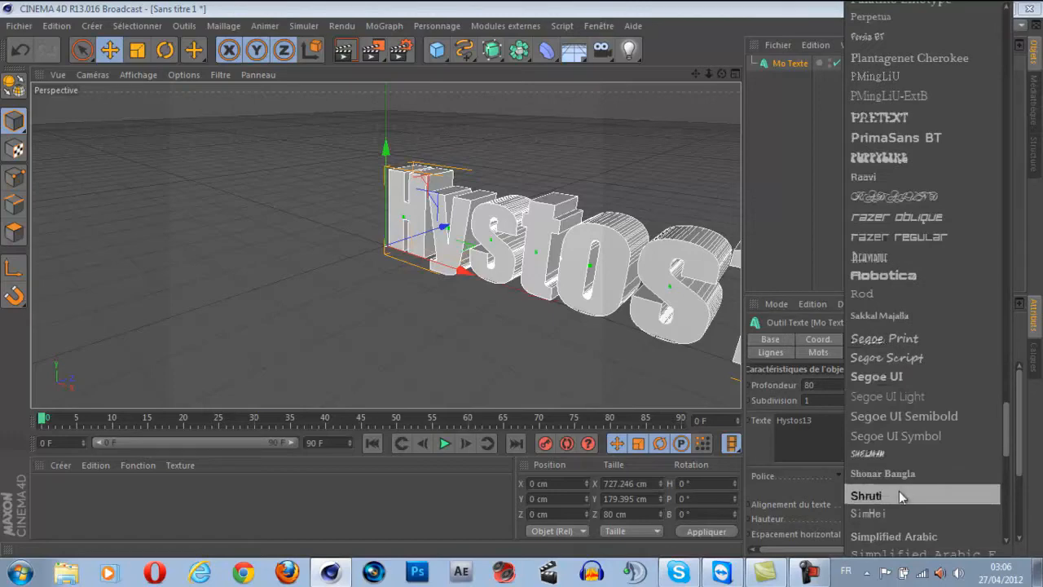
scroll(899, 492, up, 20)
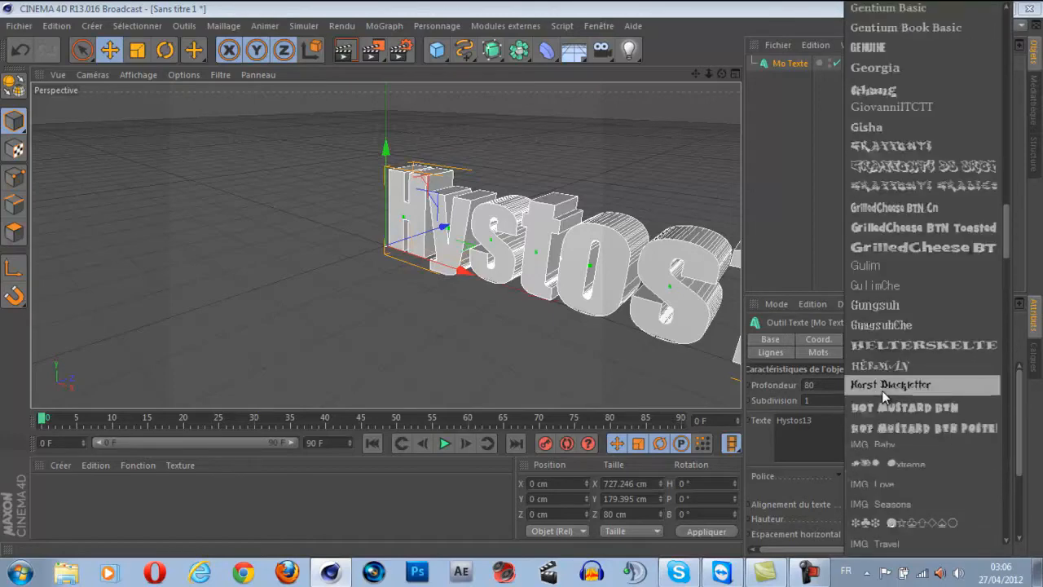
scroll(884, 375, up, 12)
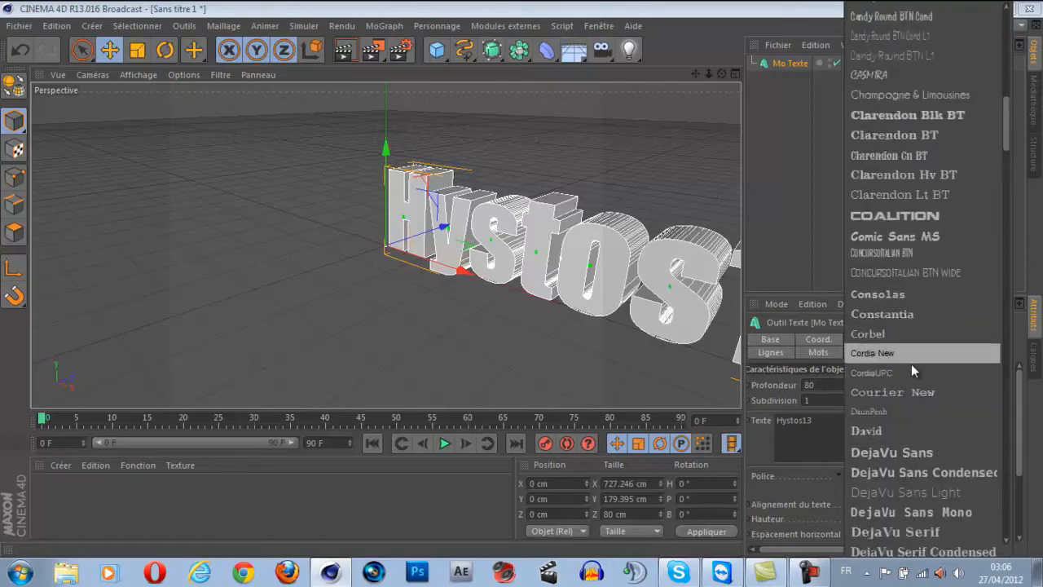
scroll(903, 371, down, 8)
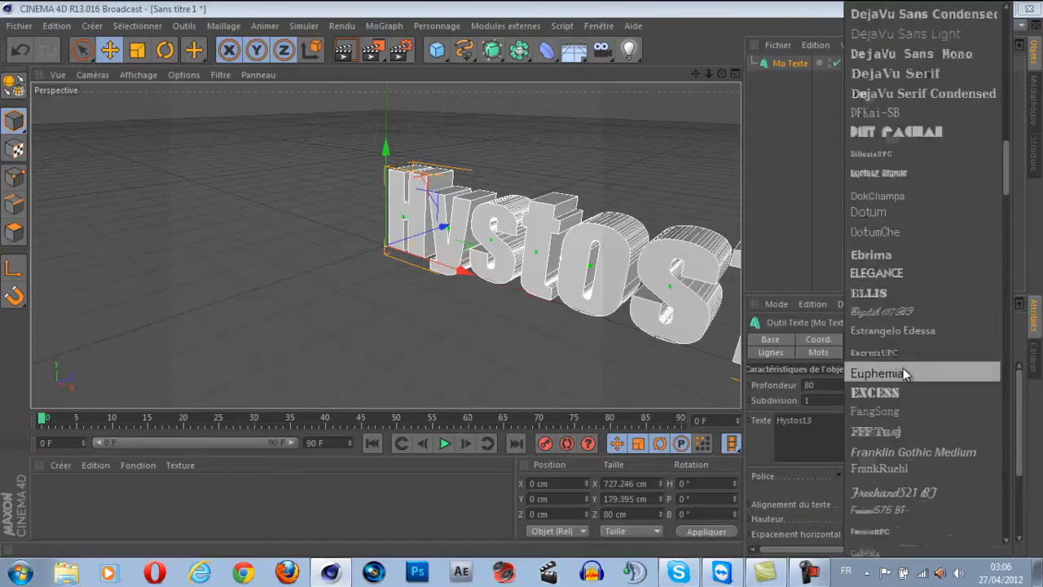
scroll(903, 367, down, 15)
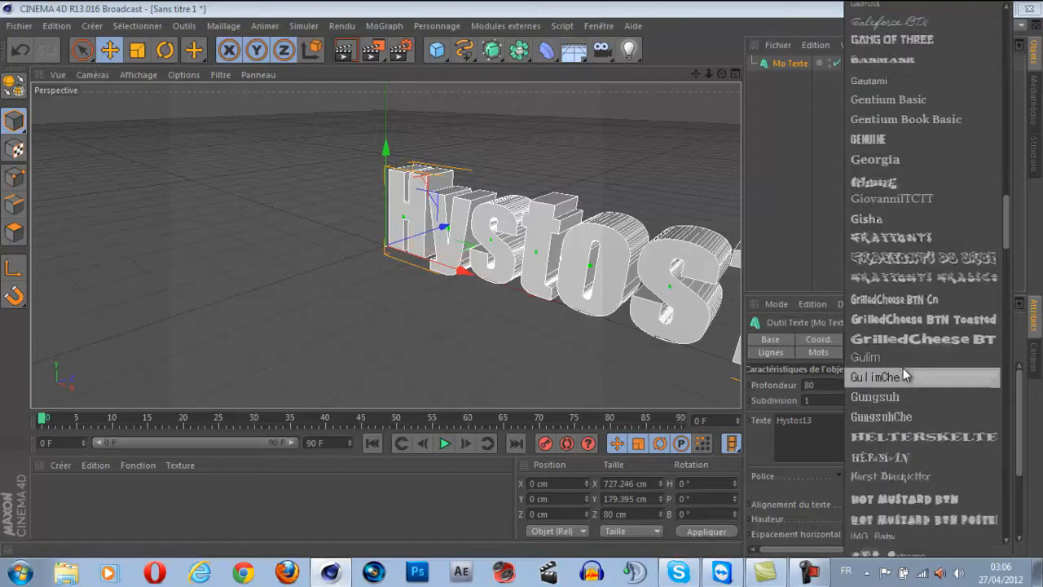
scroll(896, 401, down, 8)
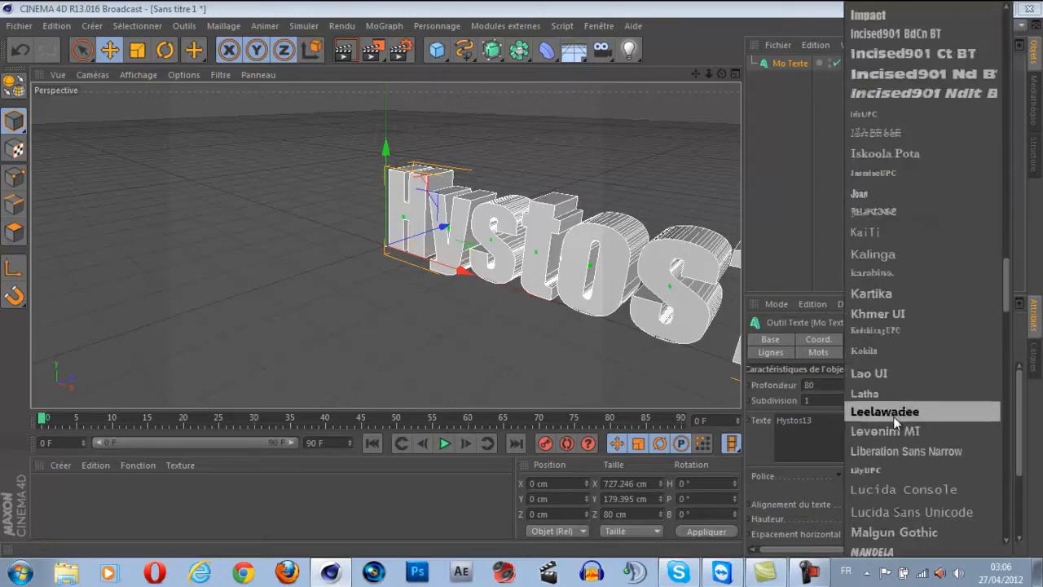
scroll(906, 456, down, 5)
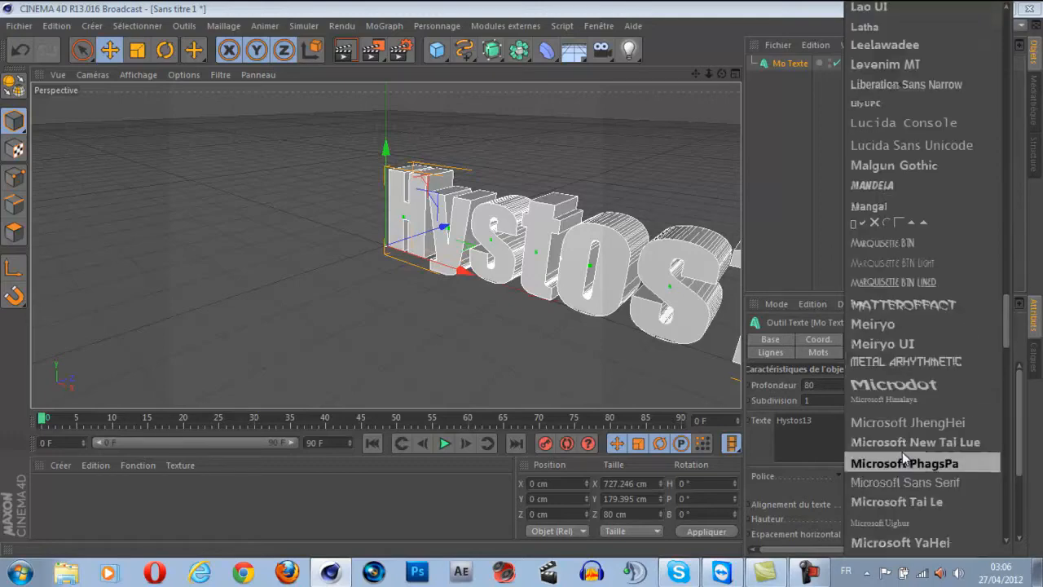
scroll(927, 455, down, 10)
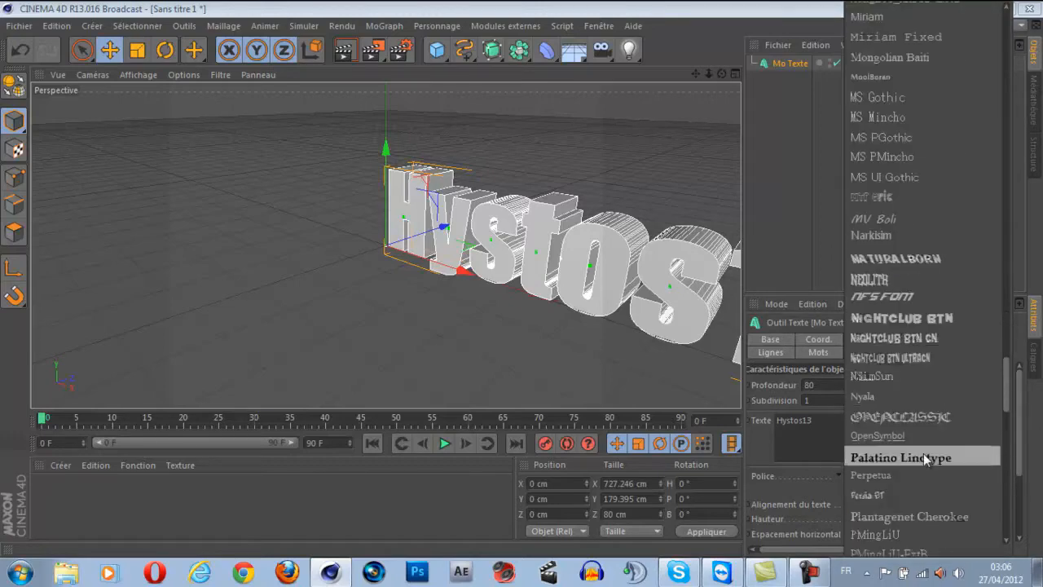
click(882, 296)
Frame the 3D text straight on and centred in the perspective view
drag(720, 75, 521, 279)
drag(696, 74, 522, 280)
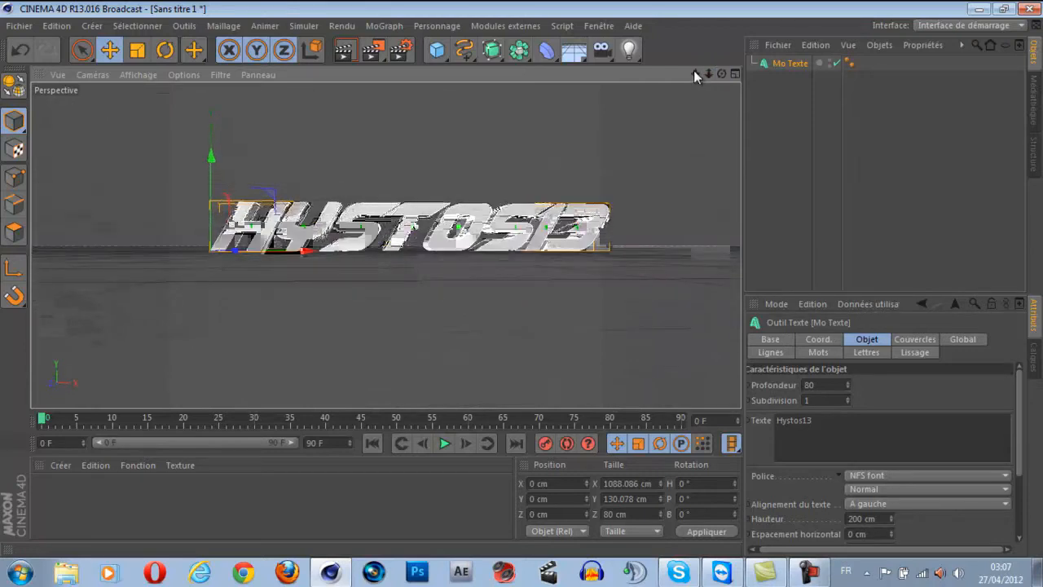
drag(695, 73, 520, 279)
drag(721, 74, 521, 278)
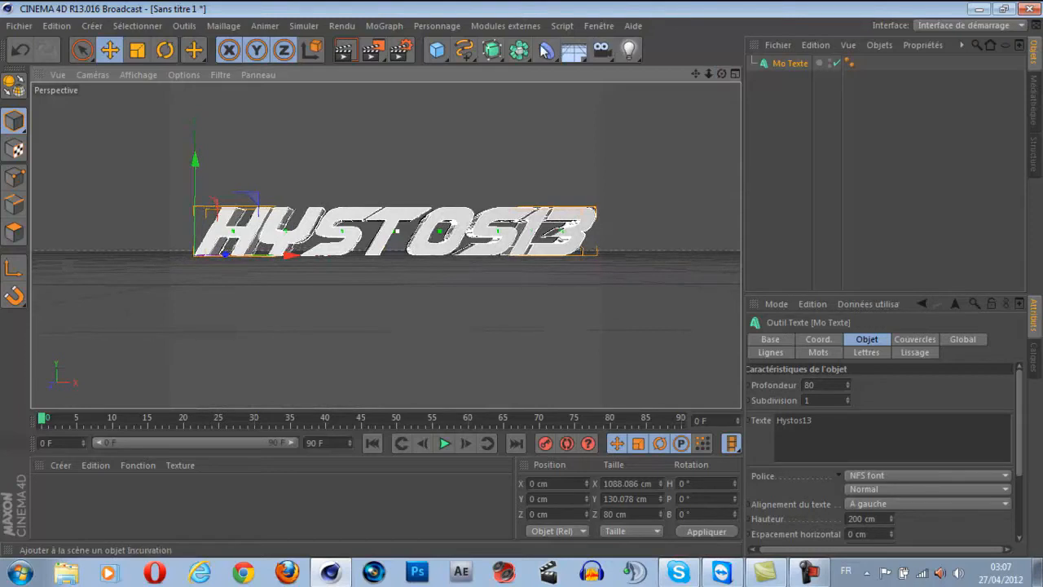
Set the render output to the Film/Vidéo preset DVCPRO HD 720 29.97
click(400, 51)
click(266, 64)
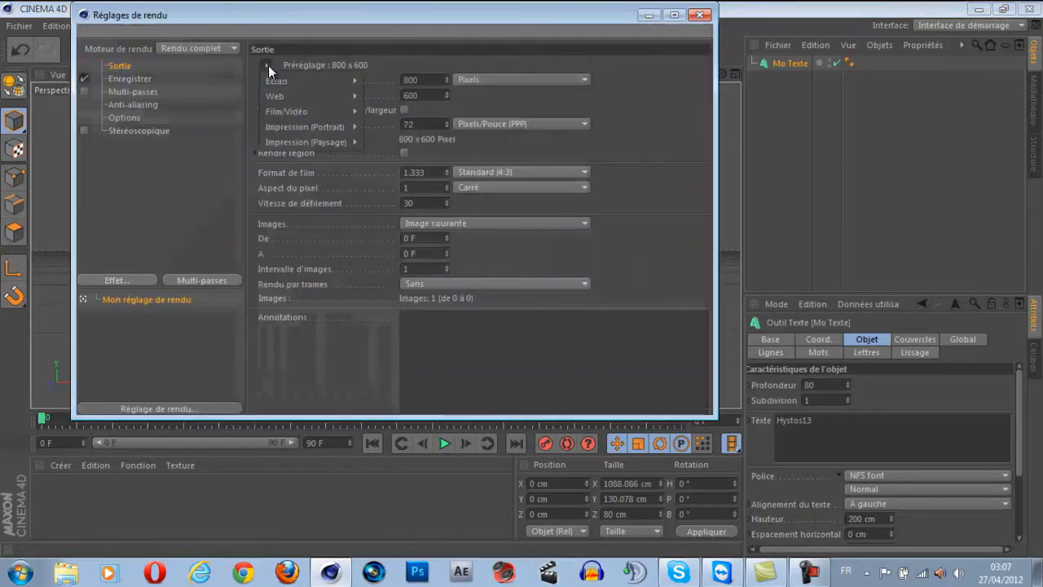
mouse_move(267, 82)
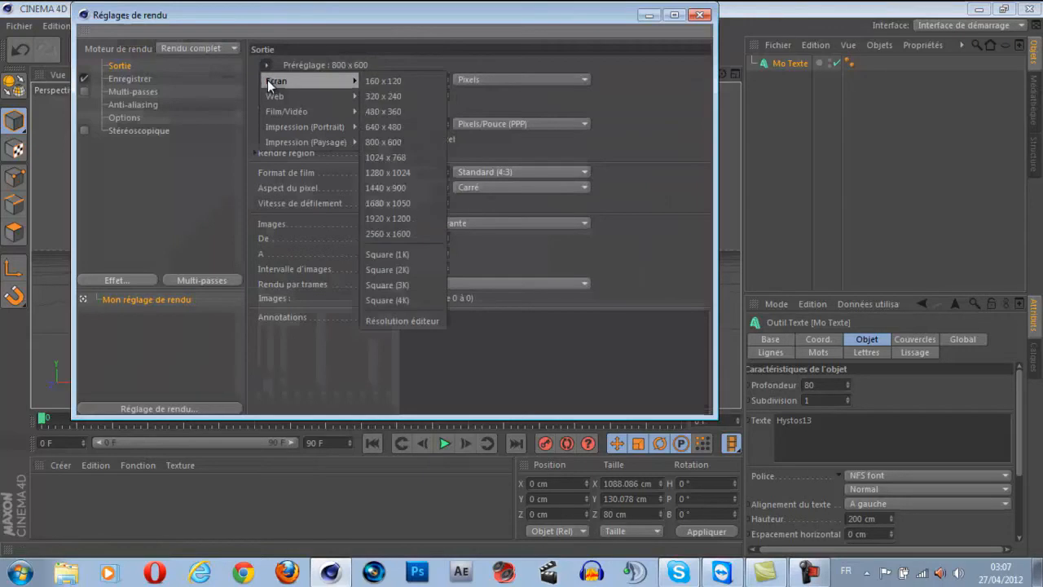
mouse_move(286, 111)
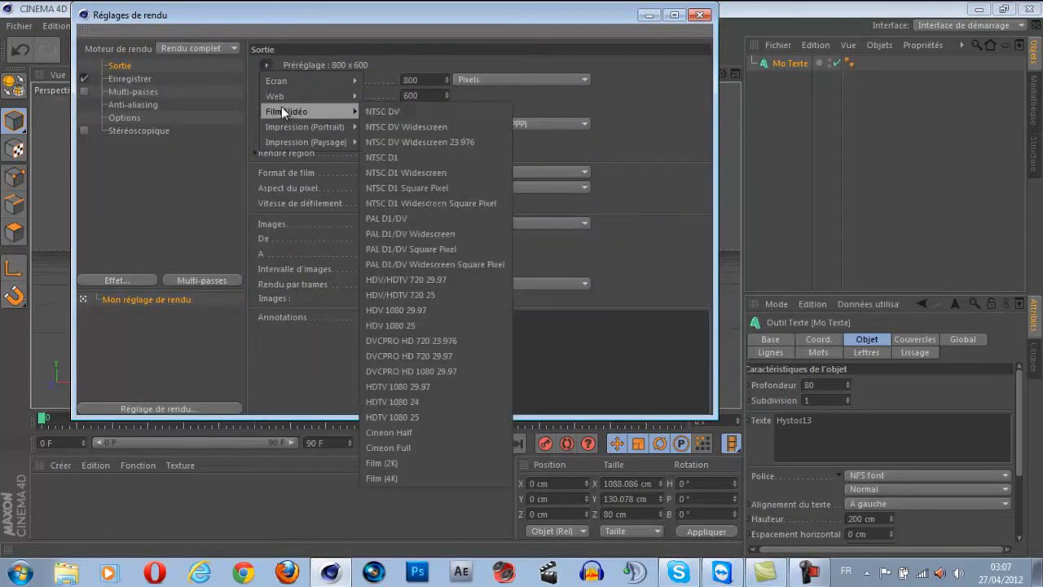
click(432, 357)
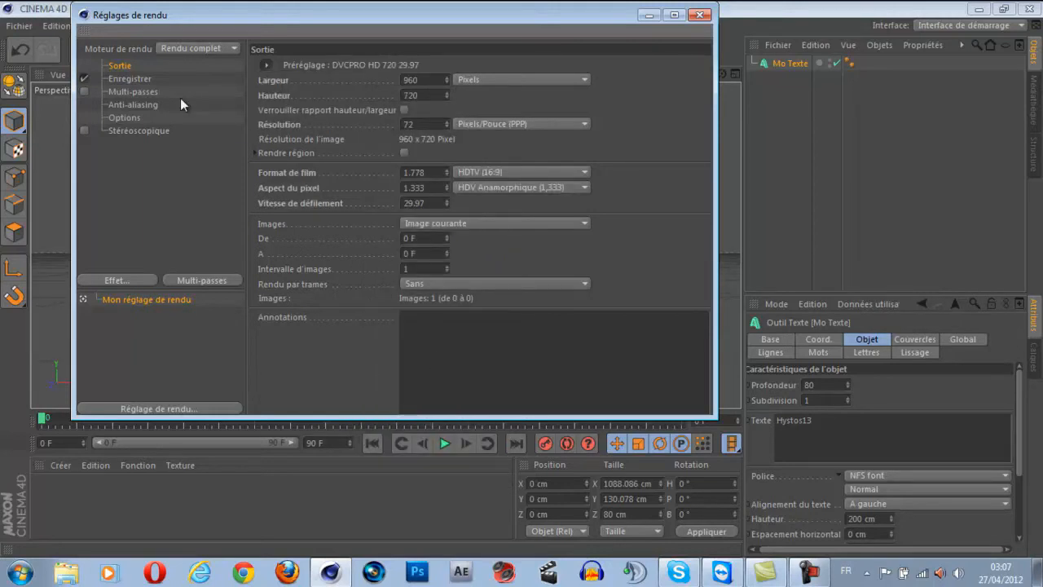
Set the file format for saving the render to Film AVI
click(153, 81)
click(388, 108)
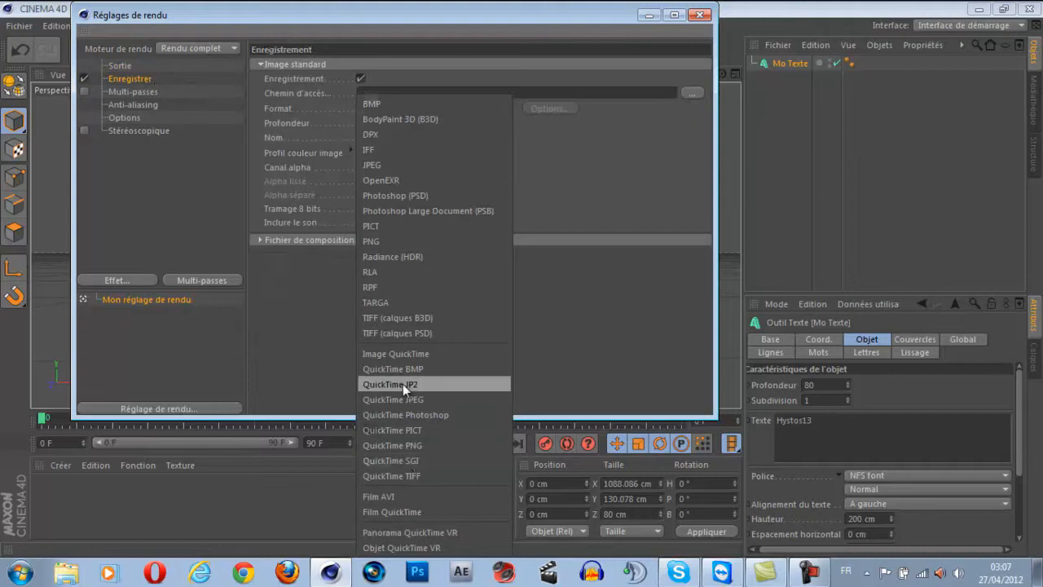
click(390, 494)
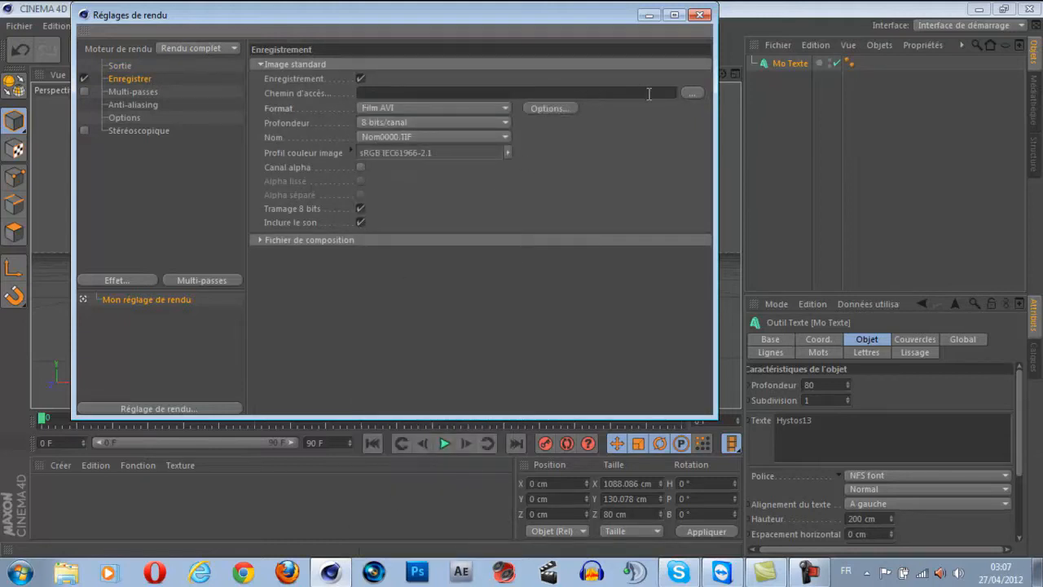
Set the render's save path to a file named Tuto on the desktop
click(691, 94)
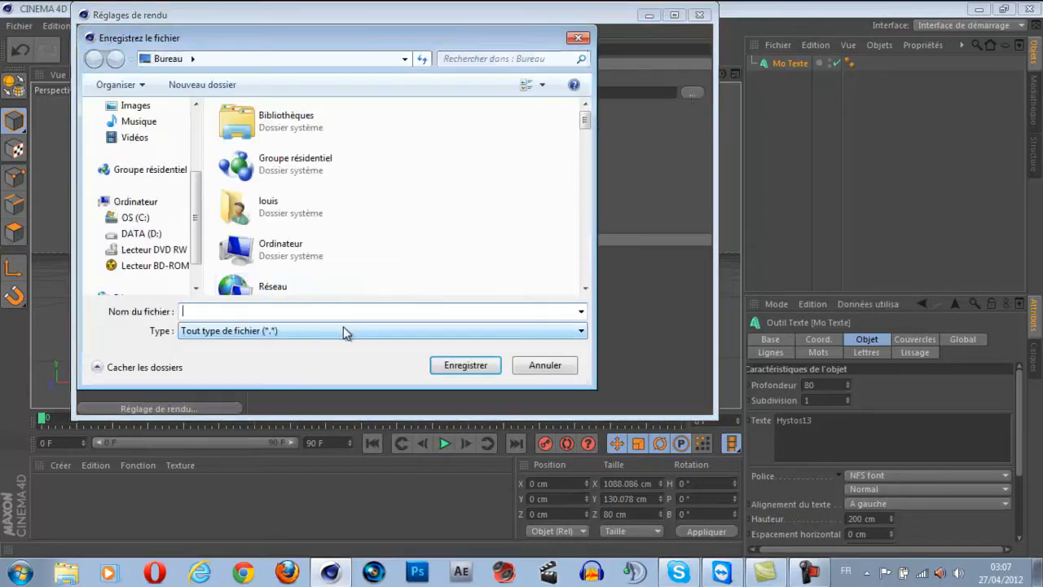
text(QJEBRX)
drag(325, 316, 115, 285)
scroll(115, 291, up, 3)
text(tUTO)
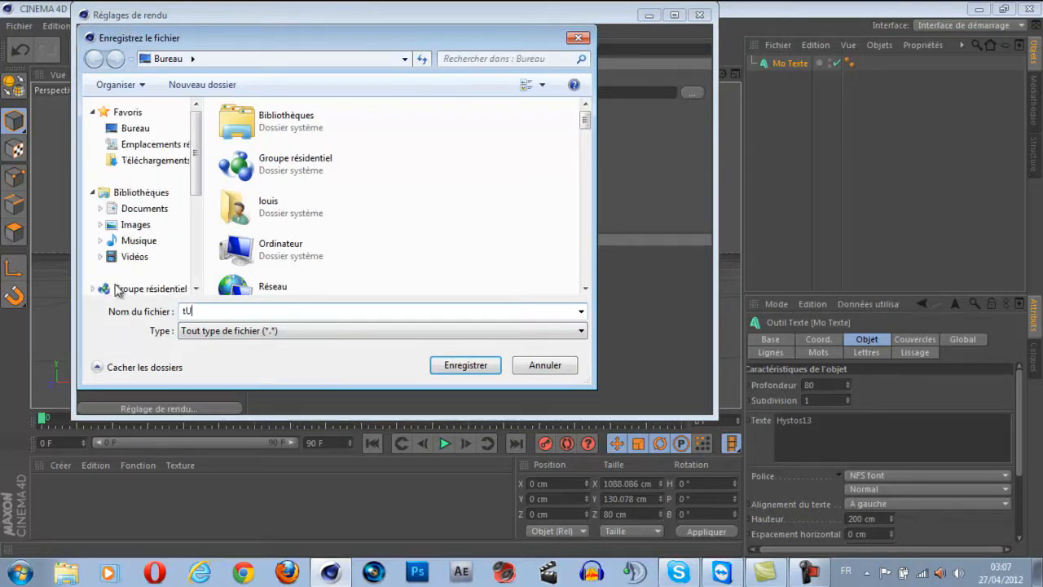
key(BackSpace)
key(BackSpace)
key(BackSpace)
key(BackSpace)
text(Tuto)
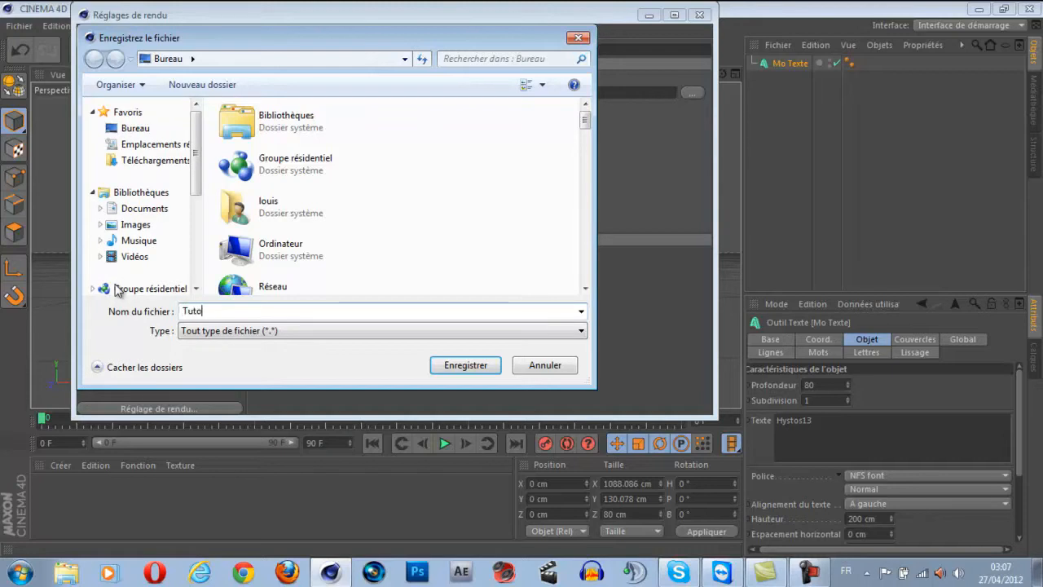
click(484, 376)
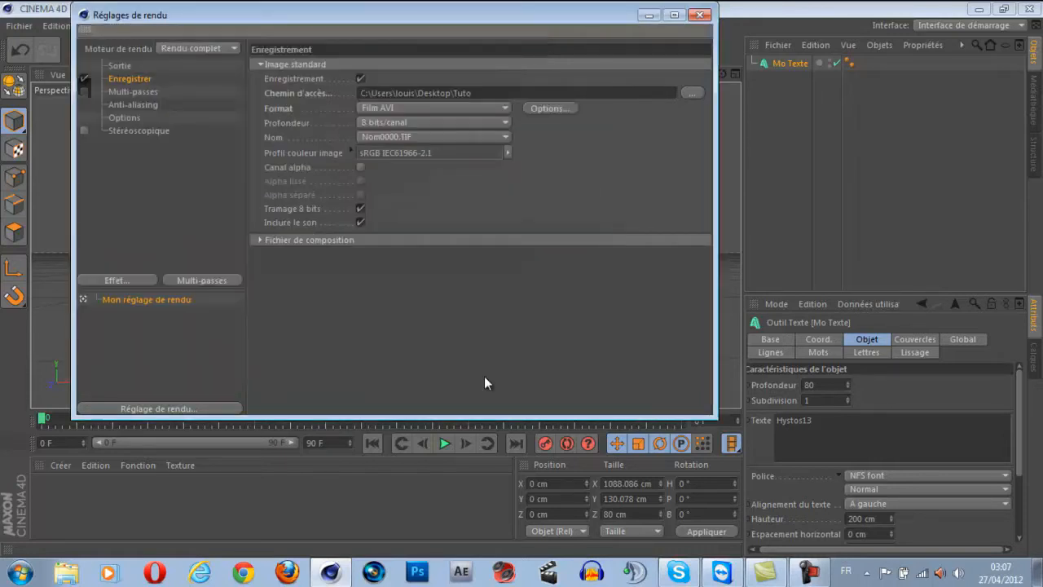
Set the output frame range to Toutes les images so the whole animation is rendered
click(151, 92)
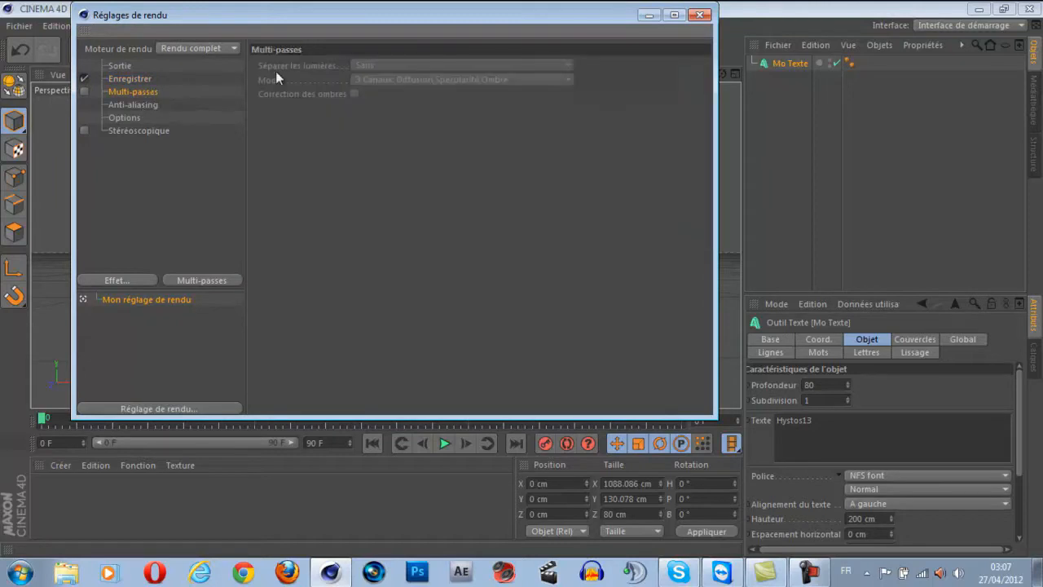
click(153, 103)
click(124, 66)
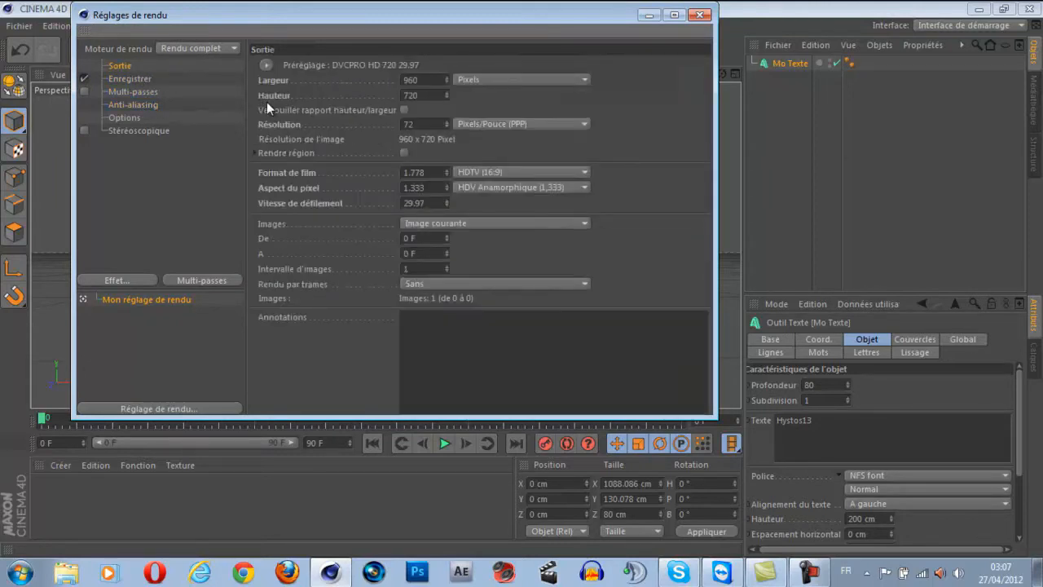
click(142, 79)
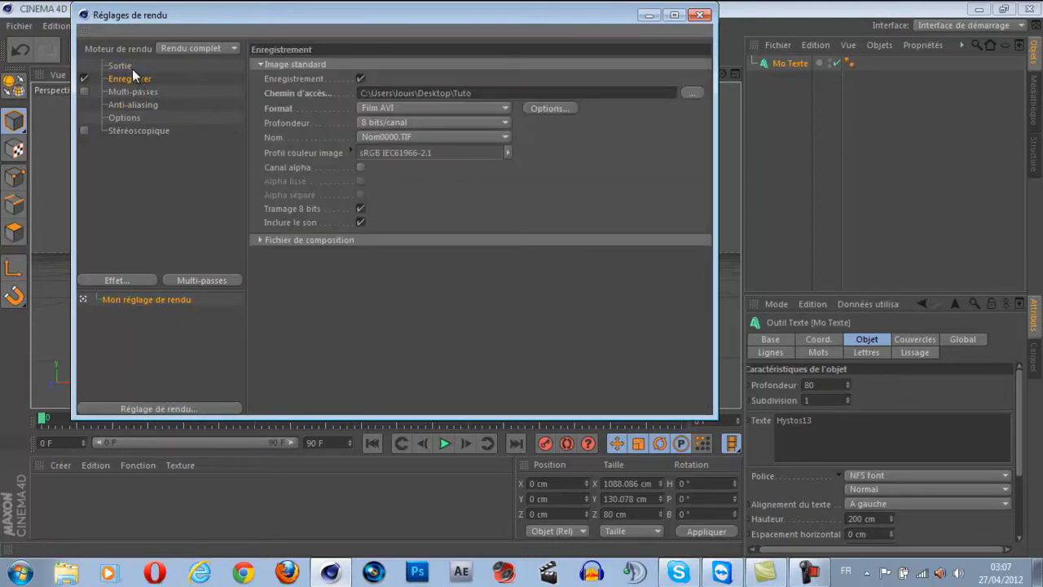
click(132, 68)
click(451, 226)
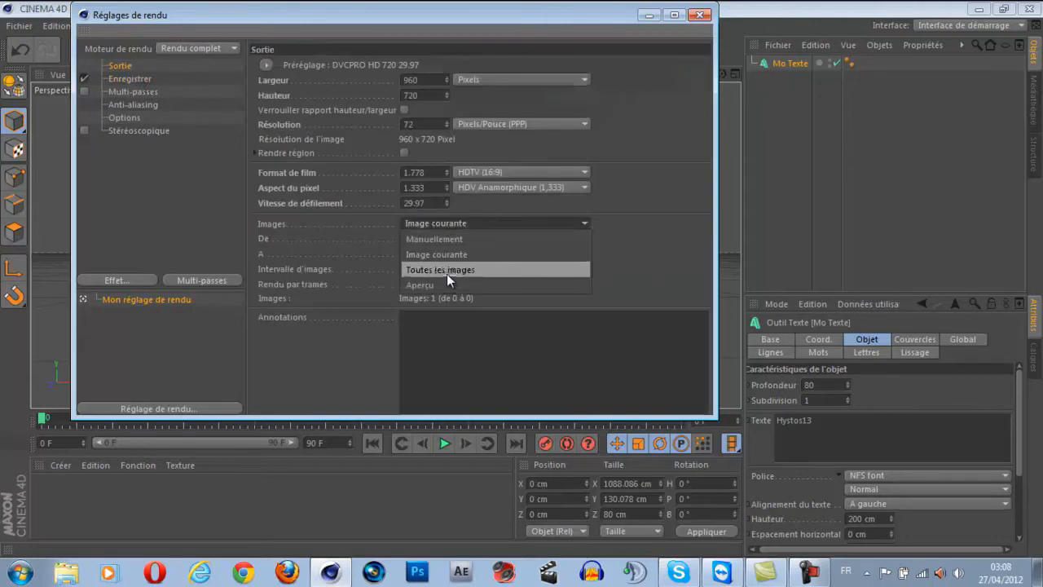
click(447, 274)
Add the render effects Flou directionnel sous trame, Illumination globale, Occlusion ambiante and Effets de lentille, and close the render settings
click(130, 281)
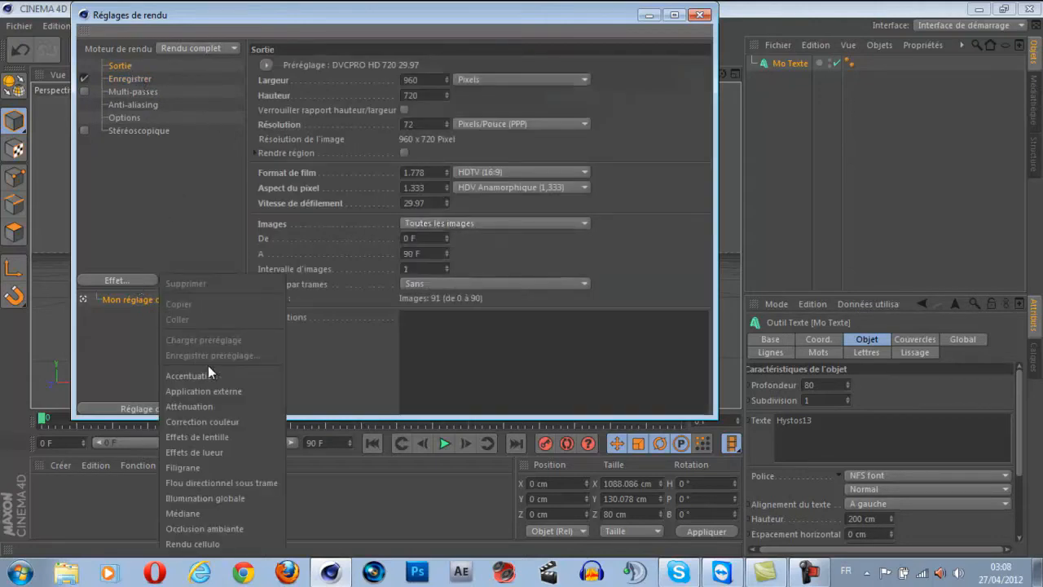
click(226, 484)
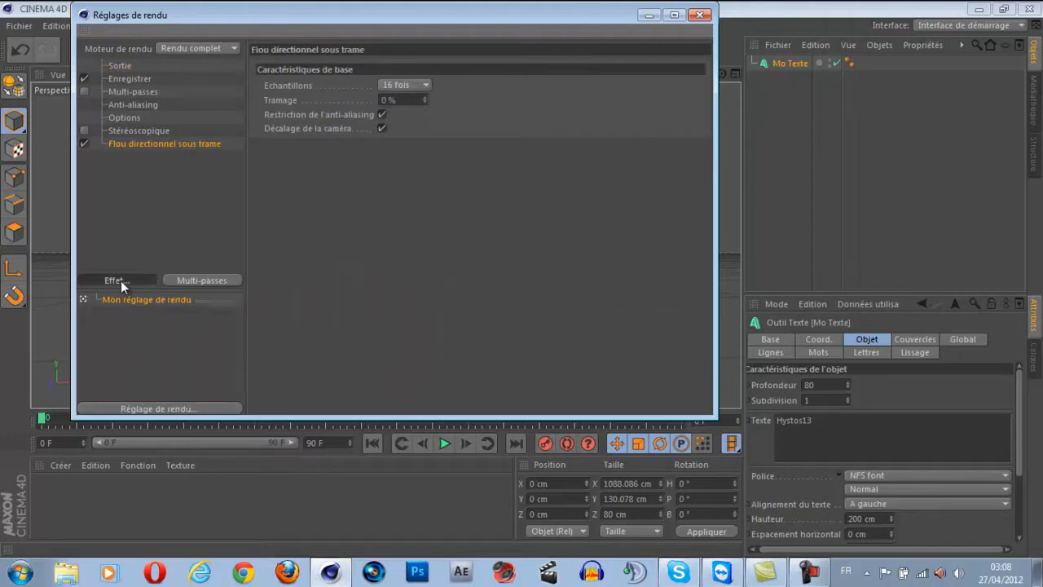
click(121, 281)
click(214, 481)
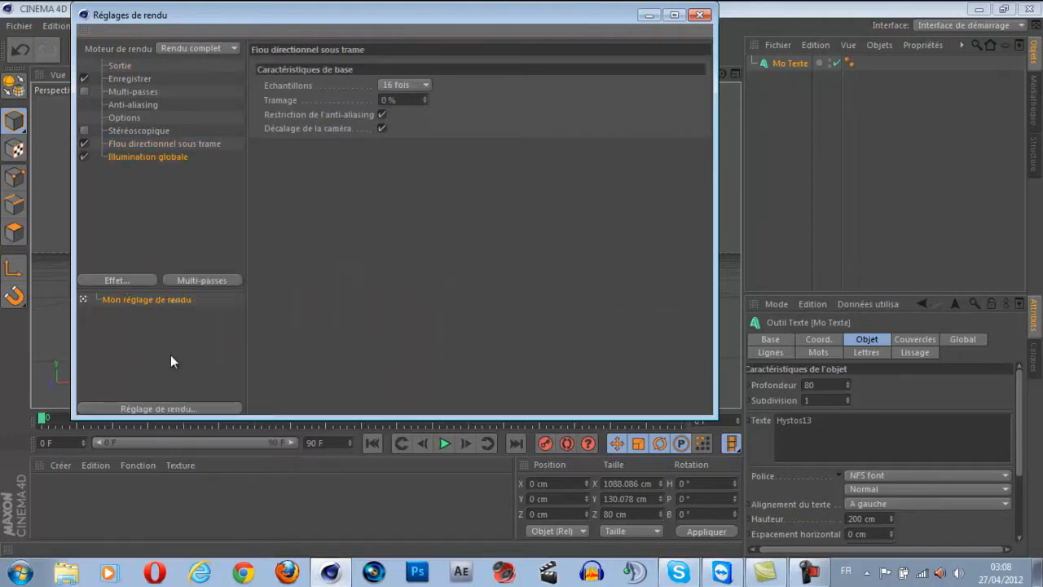
click(121, 279)
click(208, 506)
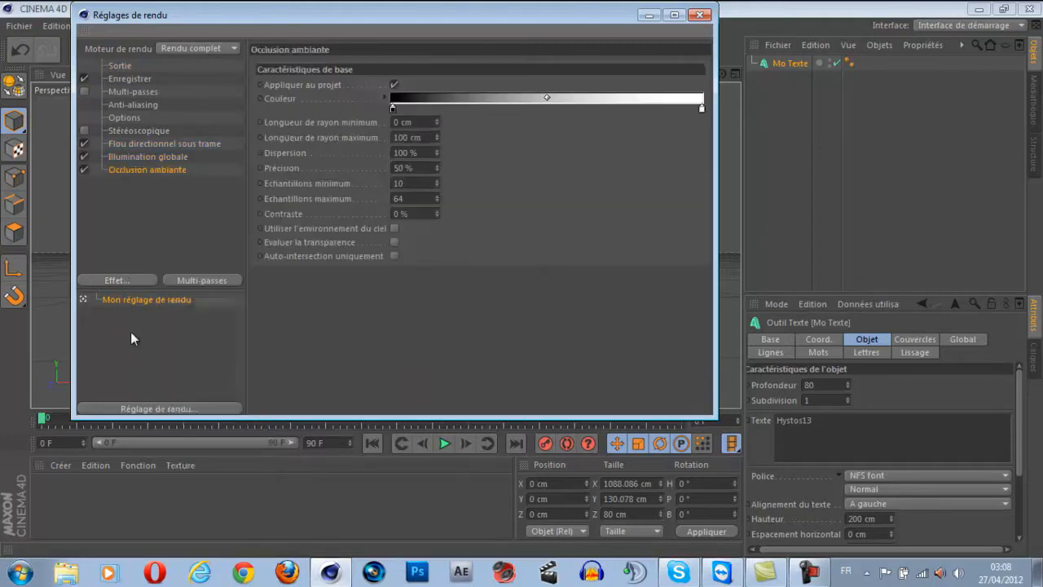
click(117, 281)
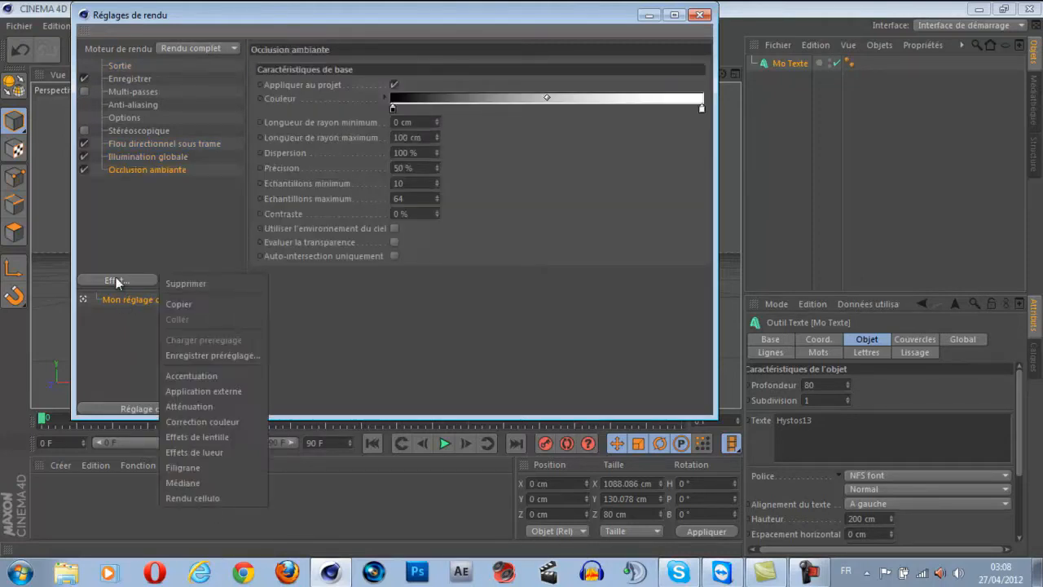
click(194, 437)
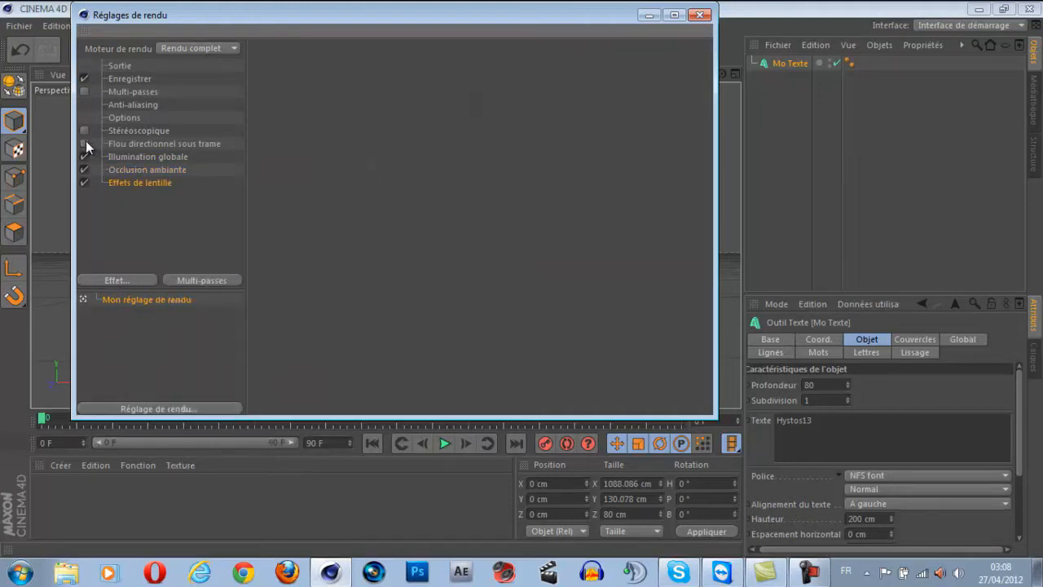
click(700, 15)
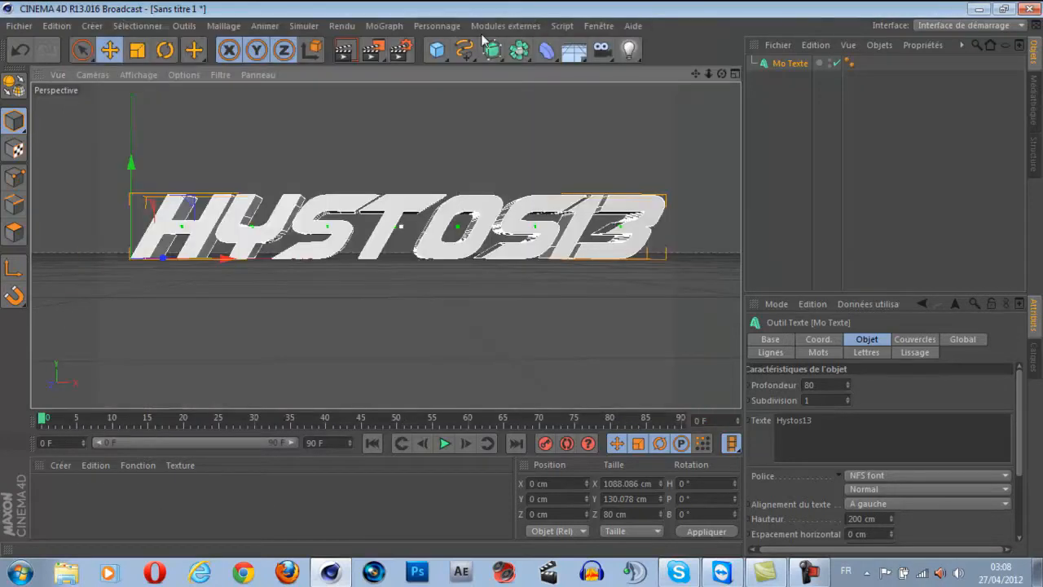
Preview-render the active perspective view, and return to the normal display
click(344, 52)
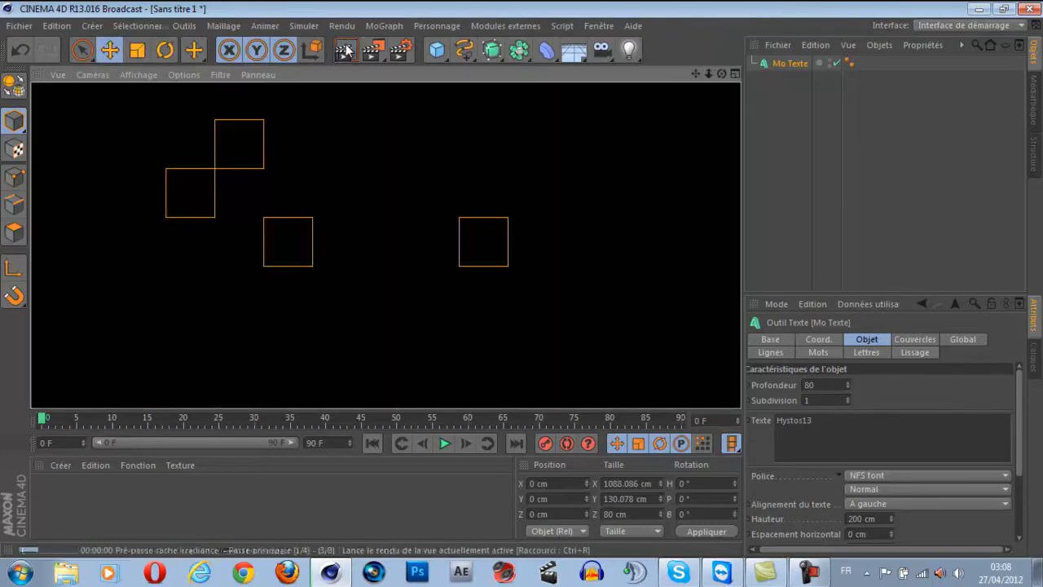
click(489, 189)
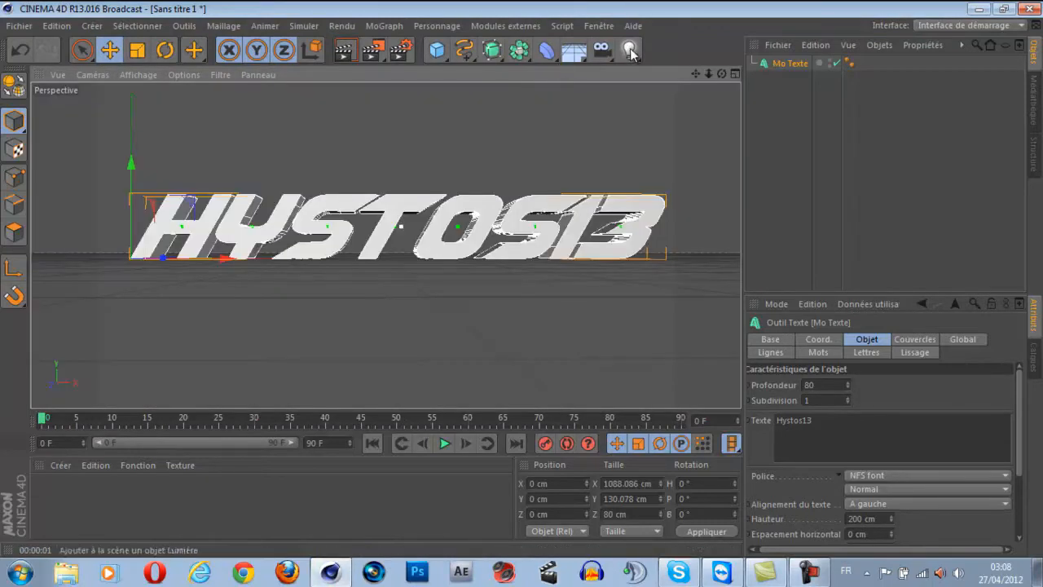
Add a plane and a camera to the scene
click(437, 49)
click(568, 94)
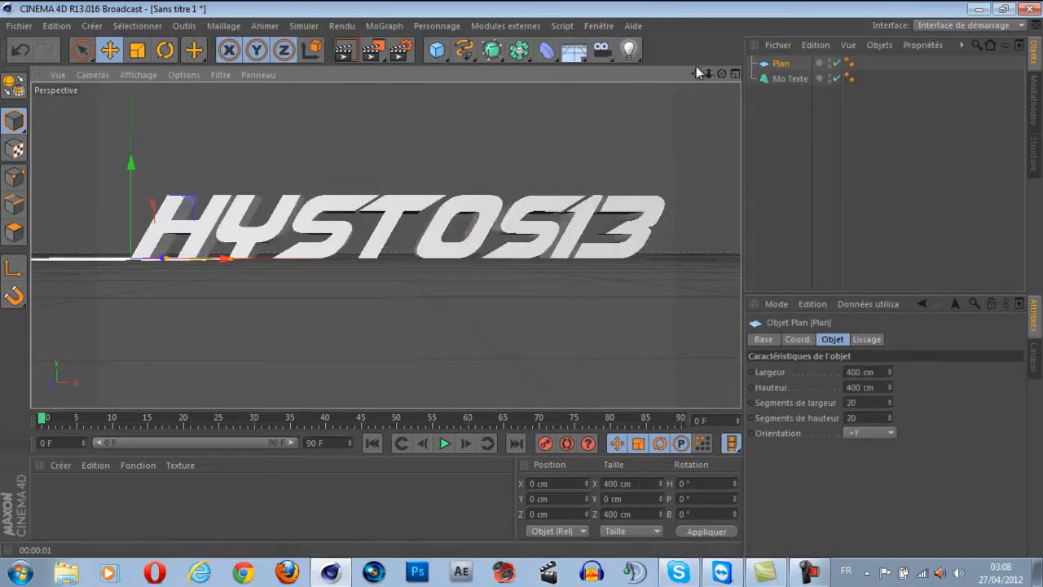
click(603, 51)
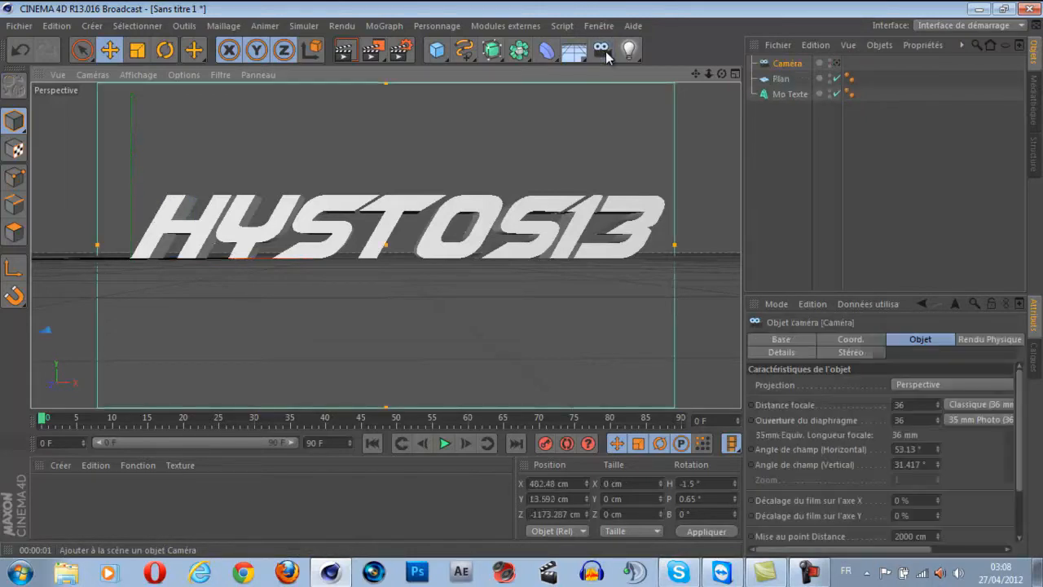
click(824, 100)
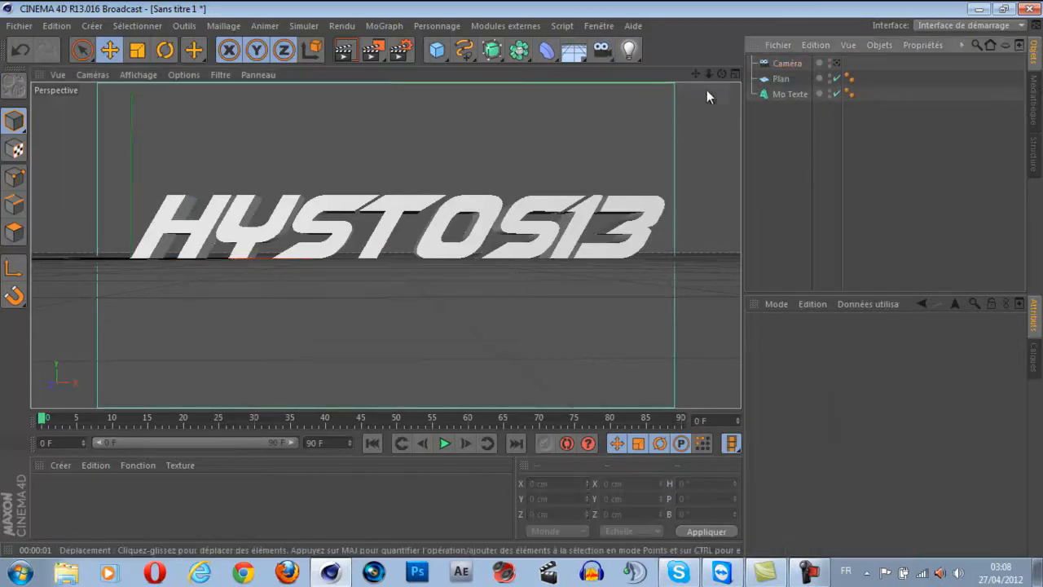
Widen the plane to about 1061 cm and centre it beneath the text at about 522 cm in X
drag(708, 74, 522, 284)
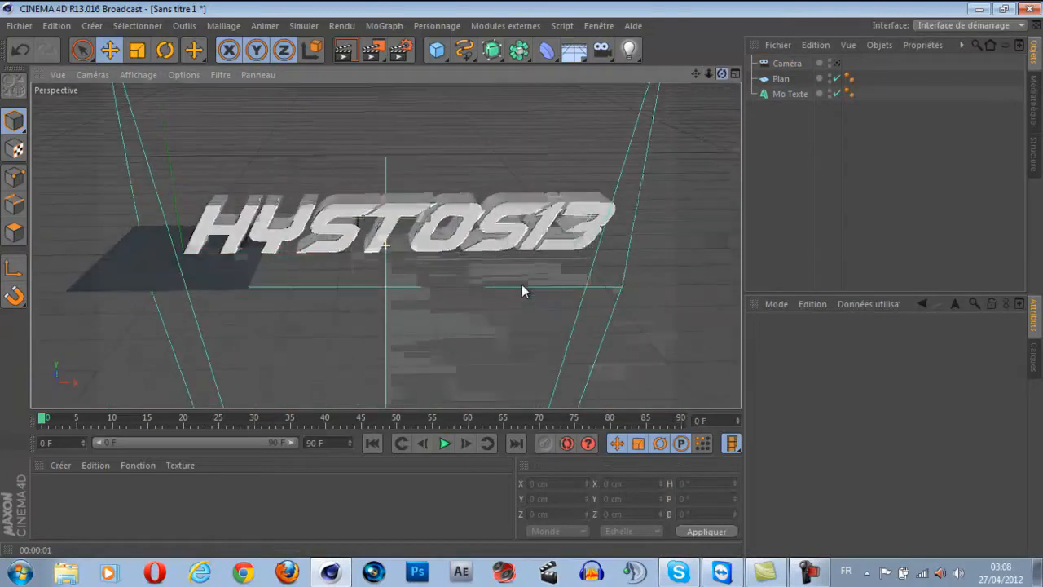
click(248, 251)
drag(267, 251, 599, 261)
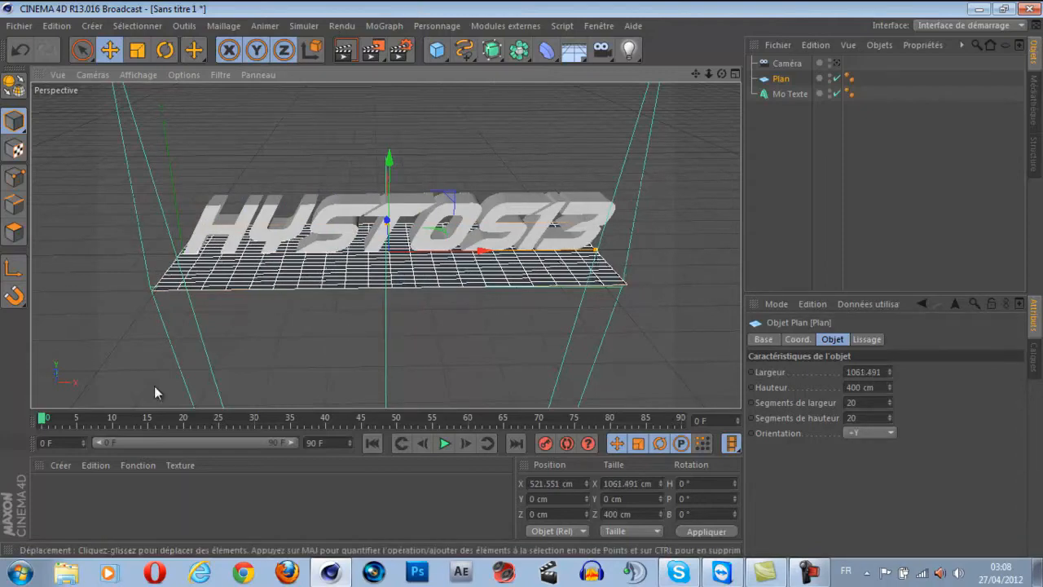
Create a new material and set its colour to pure white (RGB 255, 255, 255)
click(91, 465)
click(61, 465)
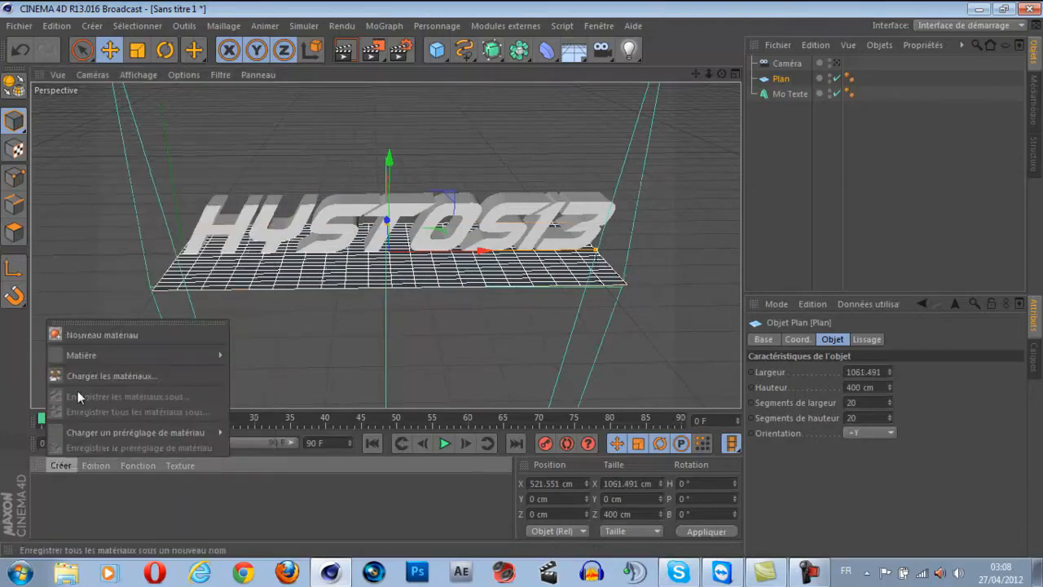
click(89, 335)
double_click(48, 492)
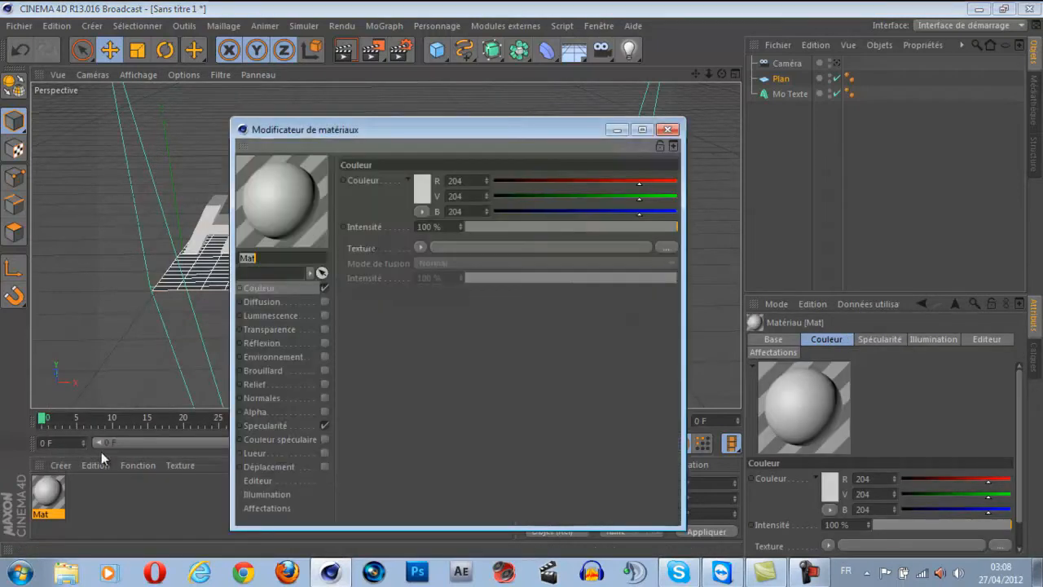
drag(640, 212, 454, 195)
drag(627, 184, 678, 197)
click(675, 213)
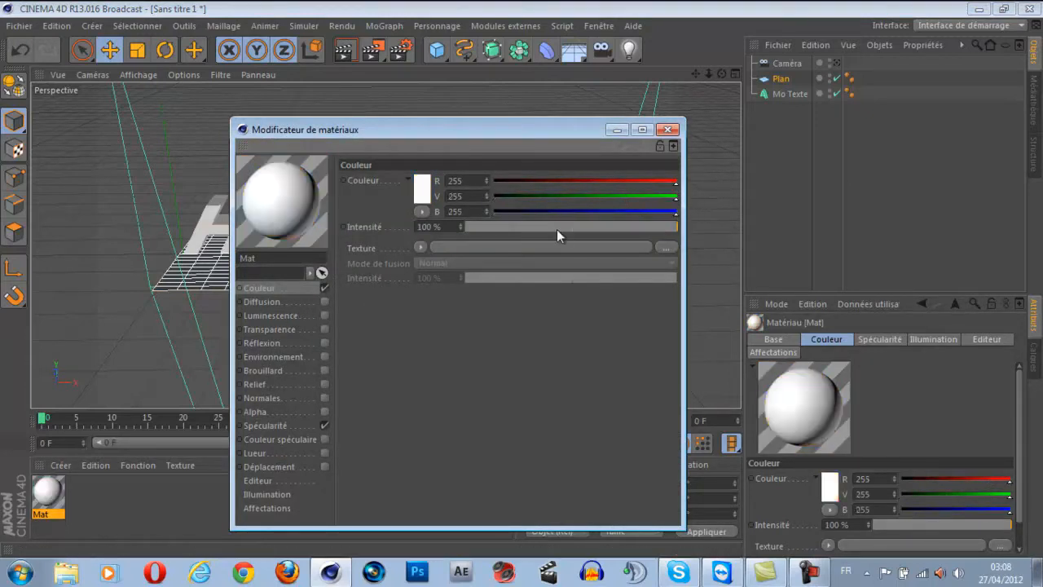
Enable white luminescence at 200 % intensity on the material and apply it to the plane
click(323, 315)
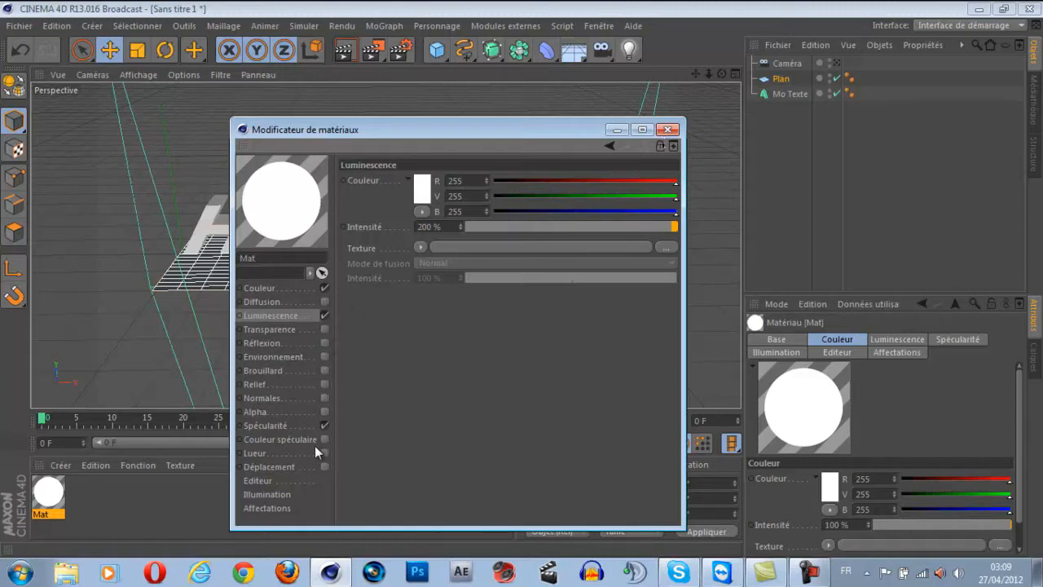
click(669, 130)
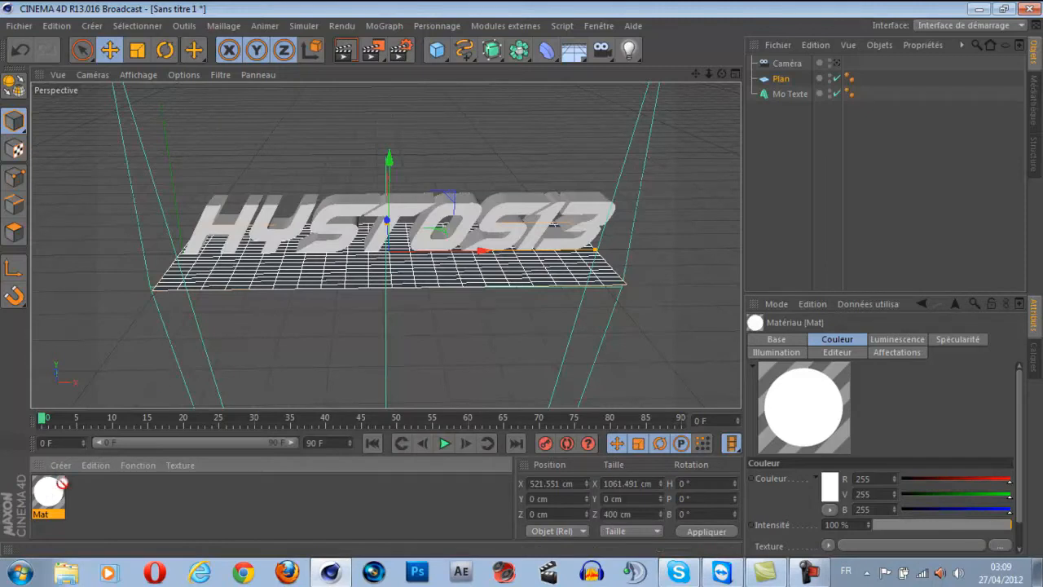
drag(266, 276, 268, 275)
click(775, 209)
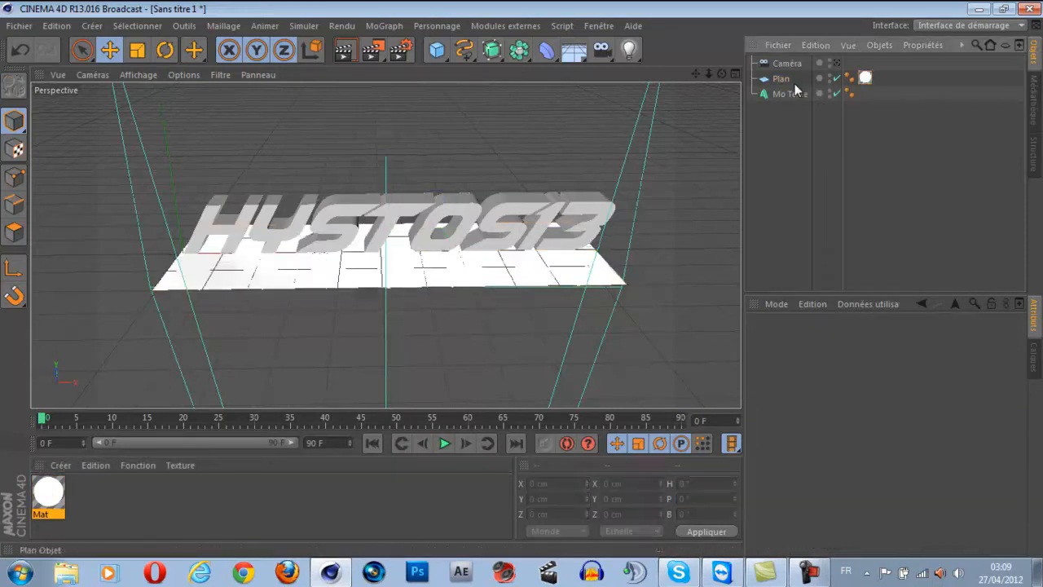
Copy the white plane and paste three duplicates of it into the scene
click(774, 80)
click(791, 147)
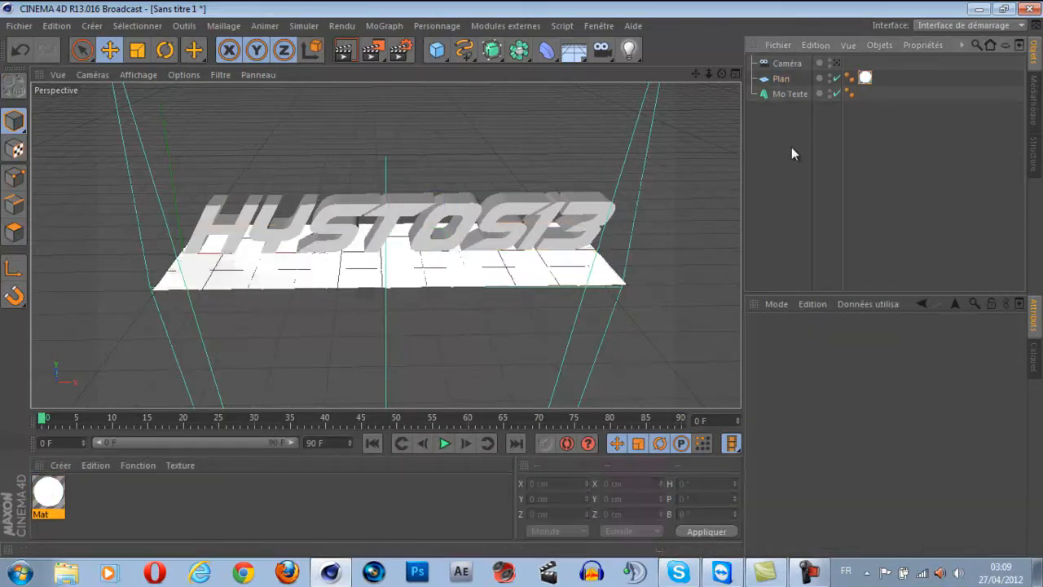
key(ctrl+v)
key(ctrl+v)
key(ctrl+v)
Move the duplicate Plan.1 straight down below the text, to about -289 cm in Y
click(795, 93)
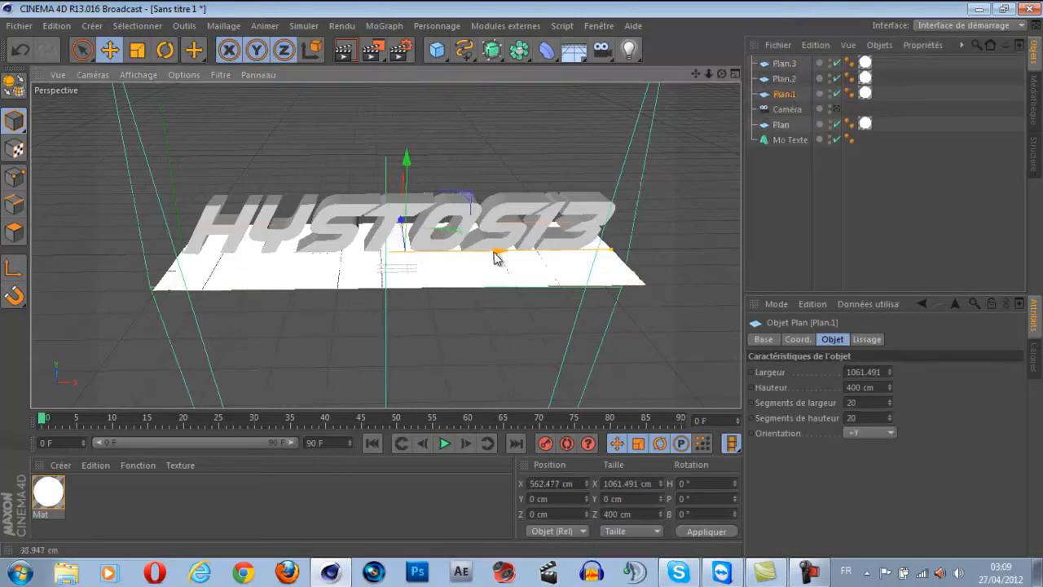
click(388, 169)
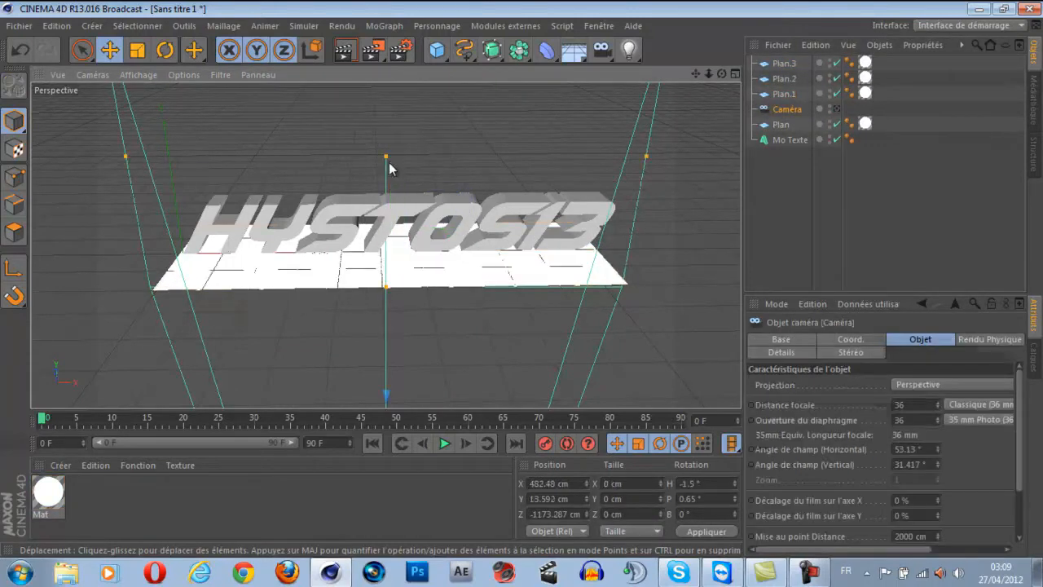
click(785, 93)
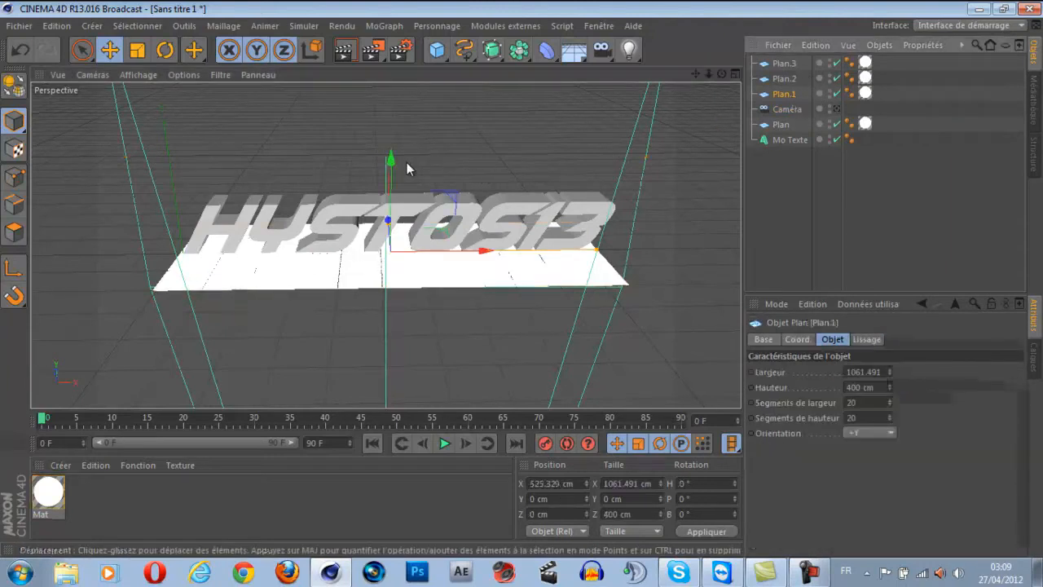
drag(393, 157, 373, 261)
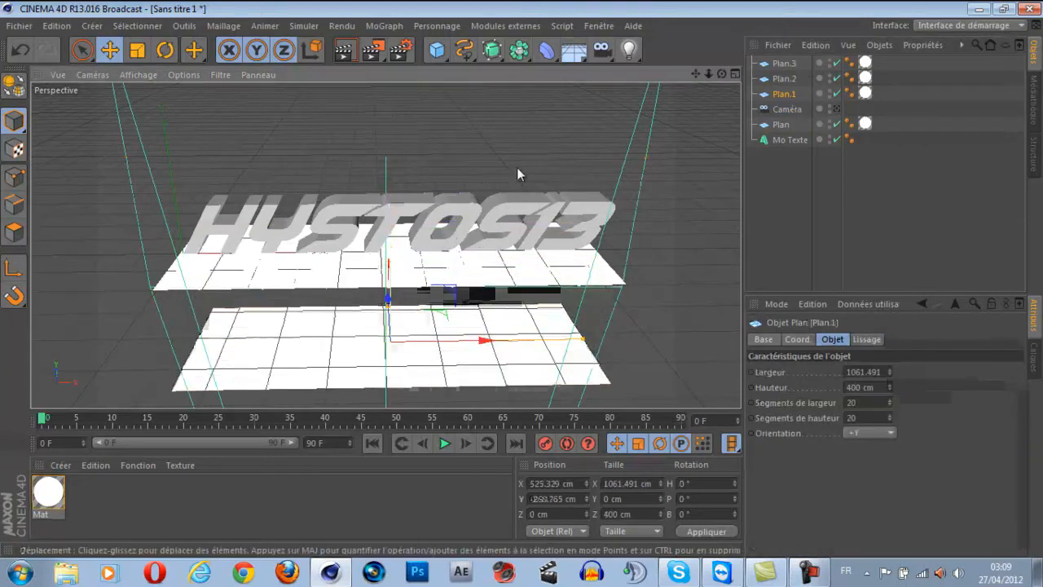
Raise the original plane, Plan, straight up above the text
click(794, 126)
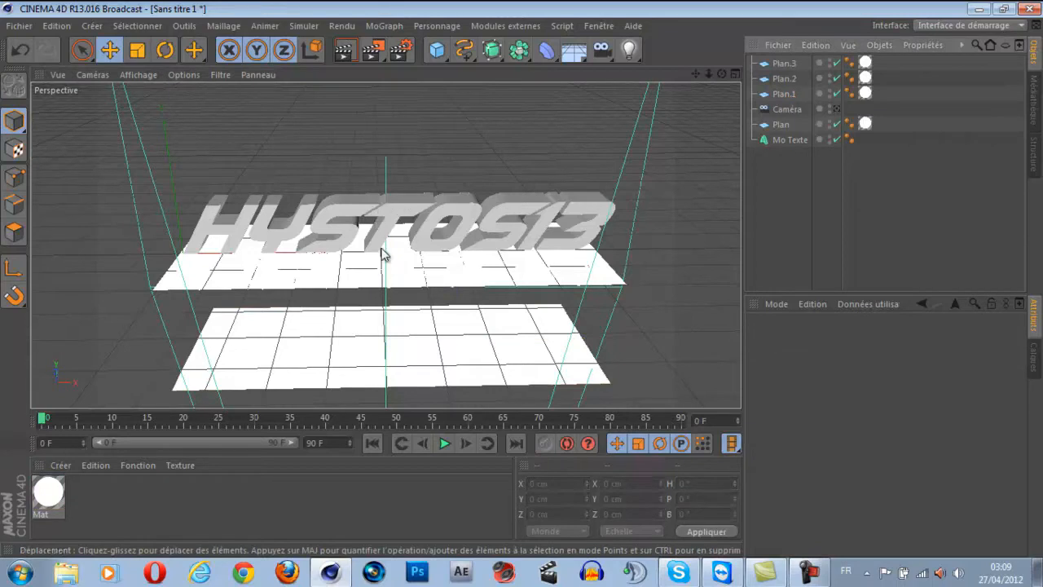
click(781, 124)
drag(392, 159, 524, 283)
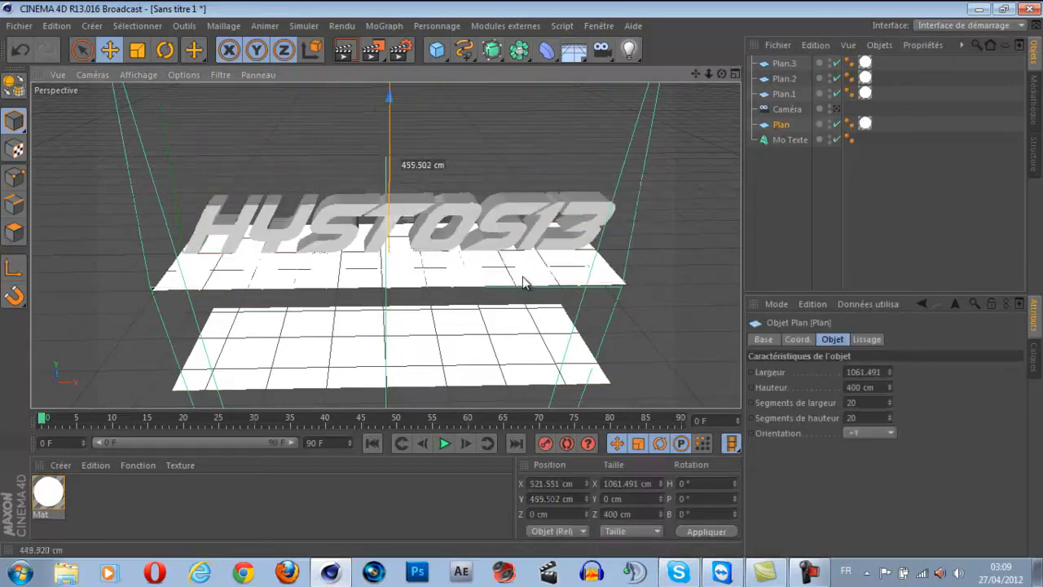
Try to tilt the duplicate Plan.2 to a pitch of about 101°
click(794, 94)
click(798, 82)
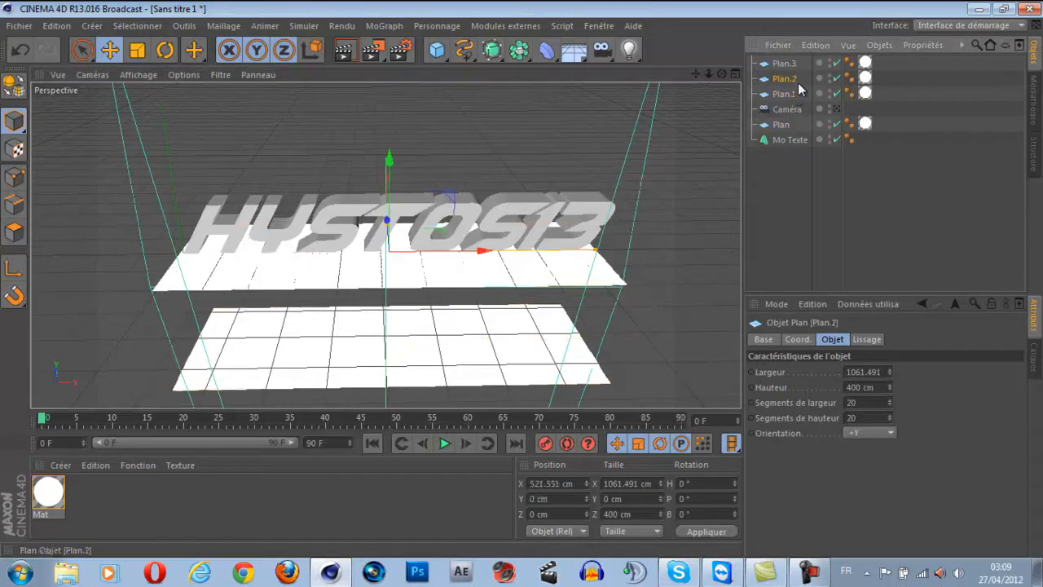
click(165, 50)
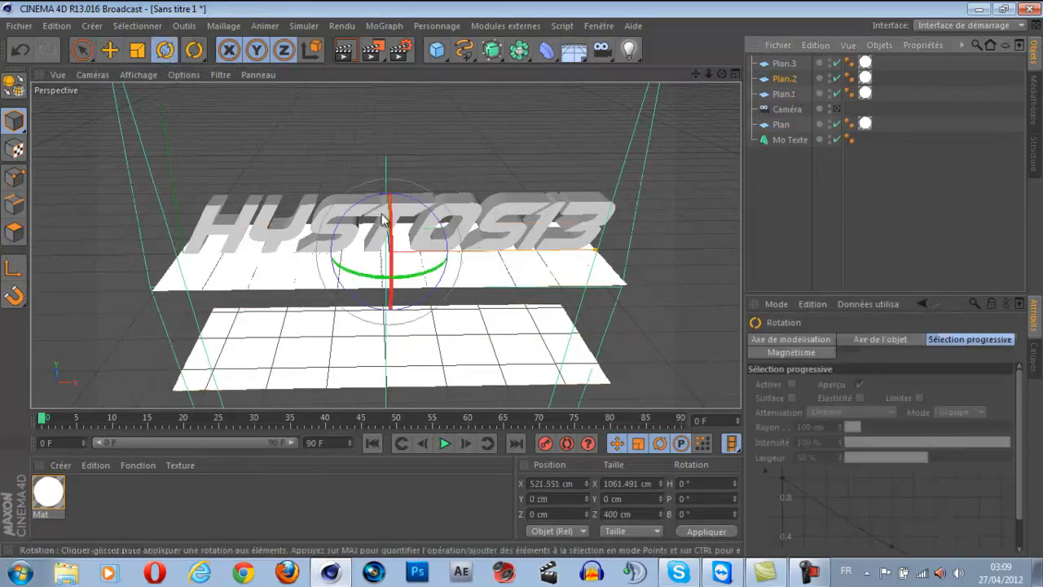
drag(389, 277, 520, 275)
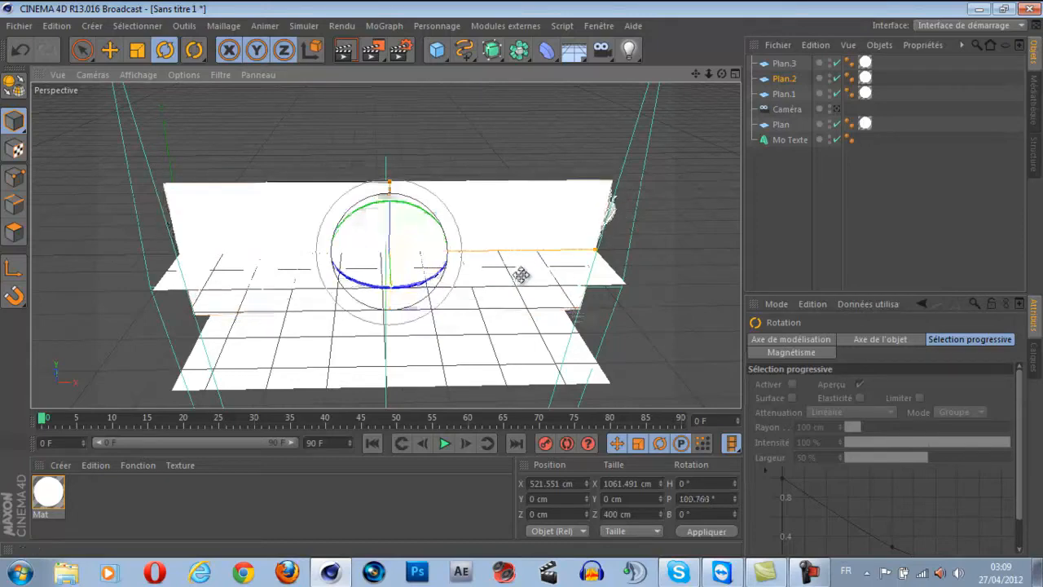
key(ctrl+z)
Tilt the duplicate Plan.3 to a pitch of about 45° and move it above and in front of the text
alt+drag(515, 285, 520, 280)
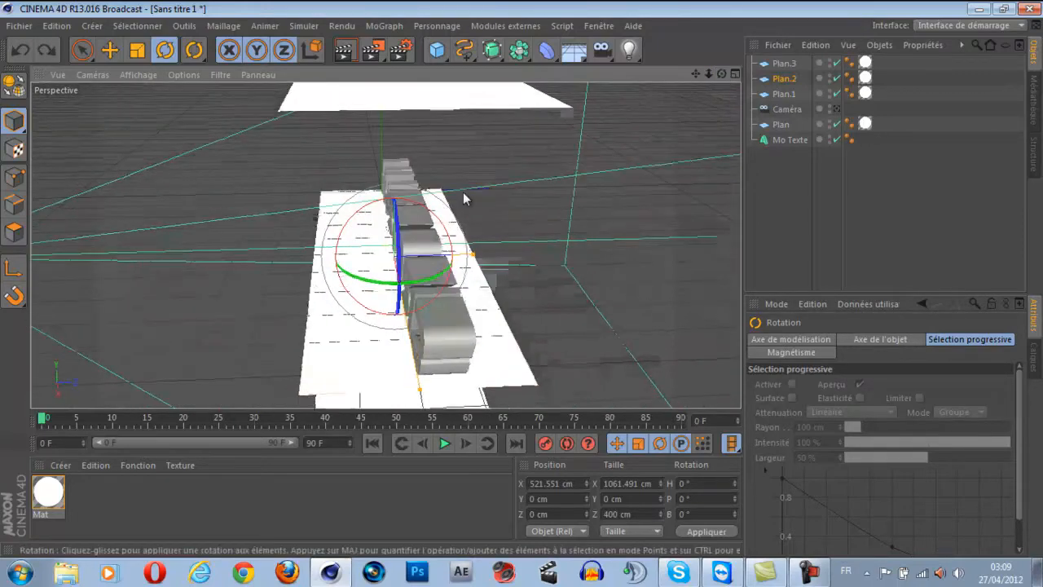
click(370, 209)
click(391, 304)
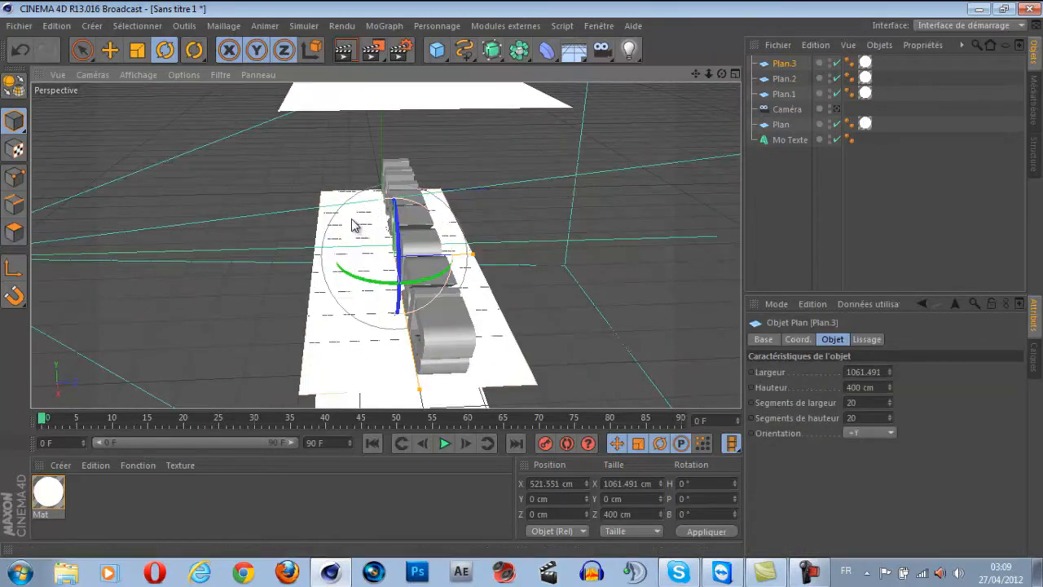
drag(352, 225, 432, 259)
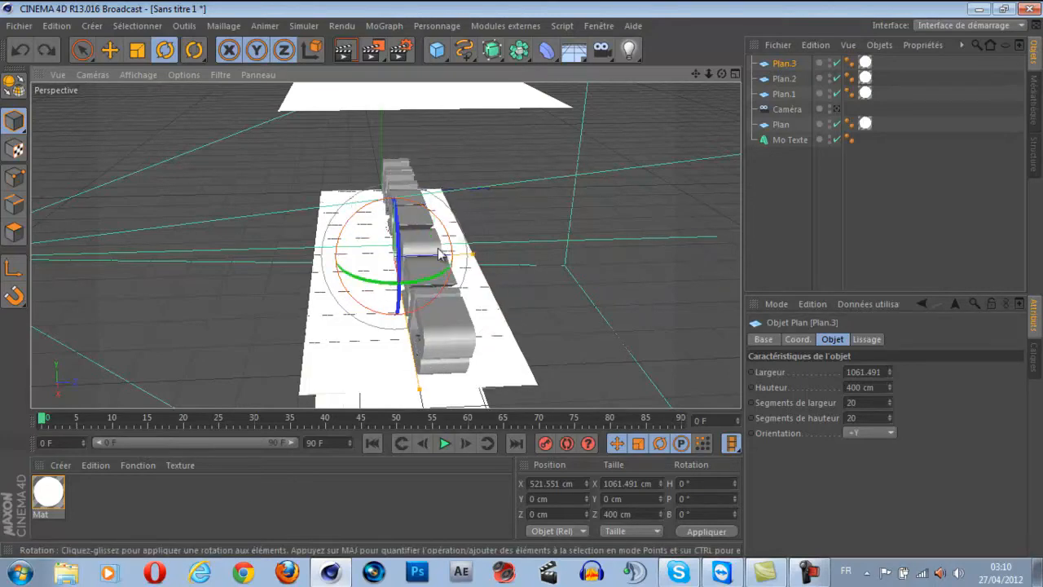
drag(722, 74, 531, 282)
drag(377, 230, 379, 280)
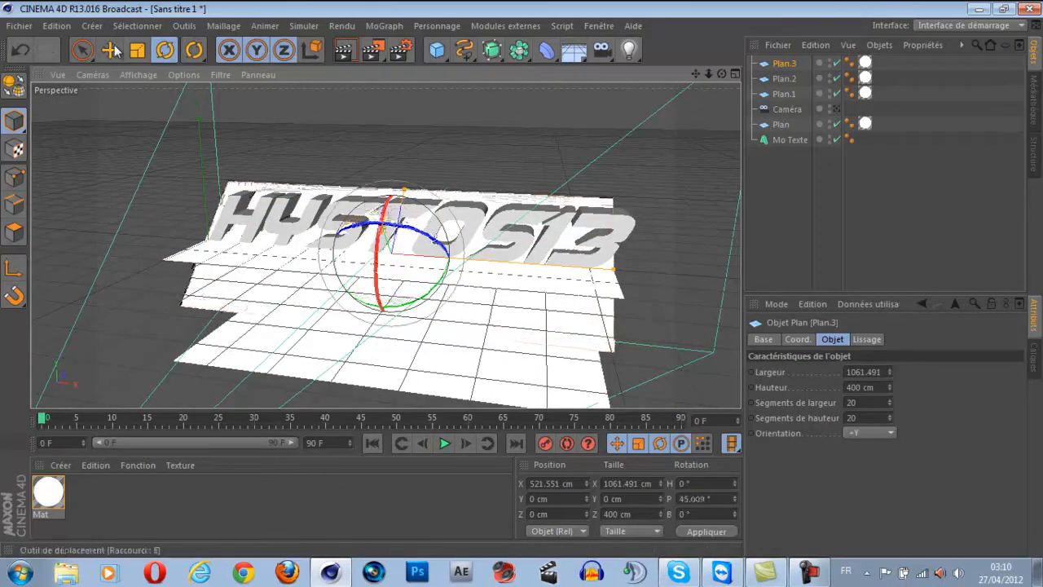
key(e)
drag(373, 200, 97, 75)
Tilt Plan.2 to a pitch of about -47° and move it above and behind the text, about 572 cm in Y and 617 cm in Z
click(511, 281)
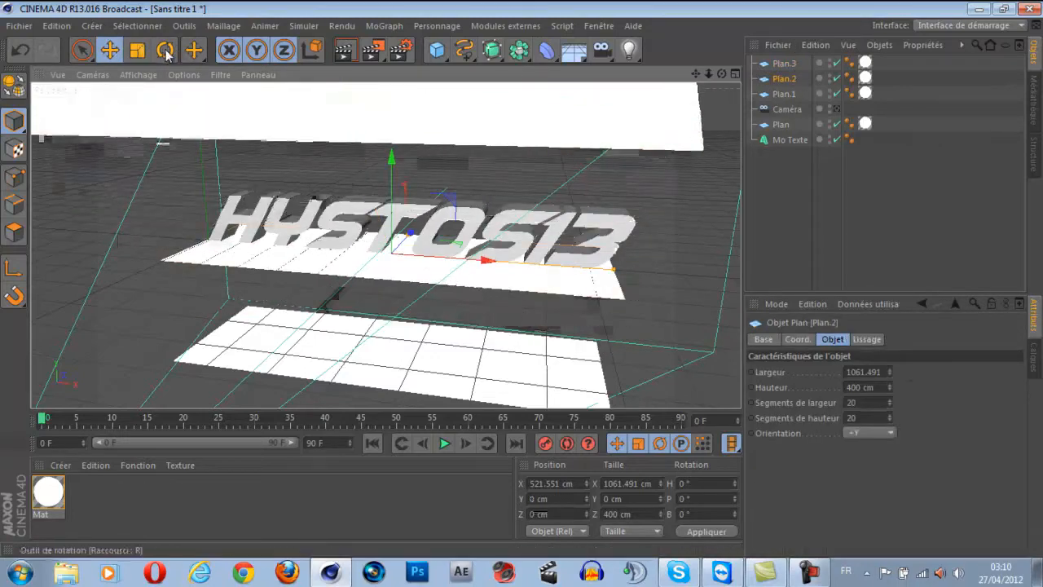
key(r)
drag(383, 216, 435, 89)
key(e)
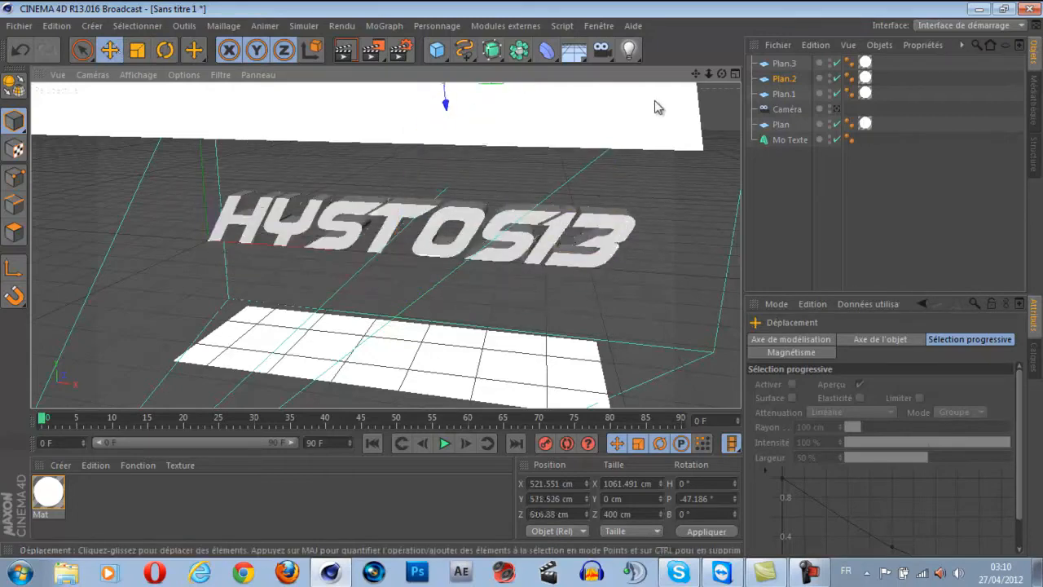
Look through the scene camera and render the active view as a preview
drag(523, 284, 523, 283)
click(837, 109)
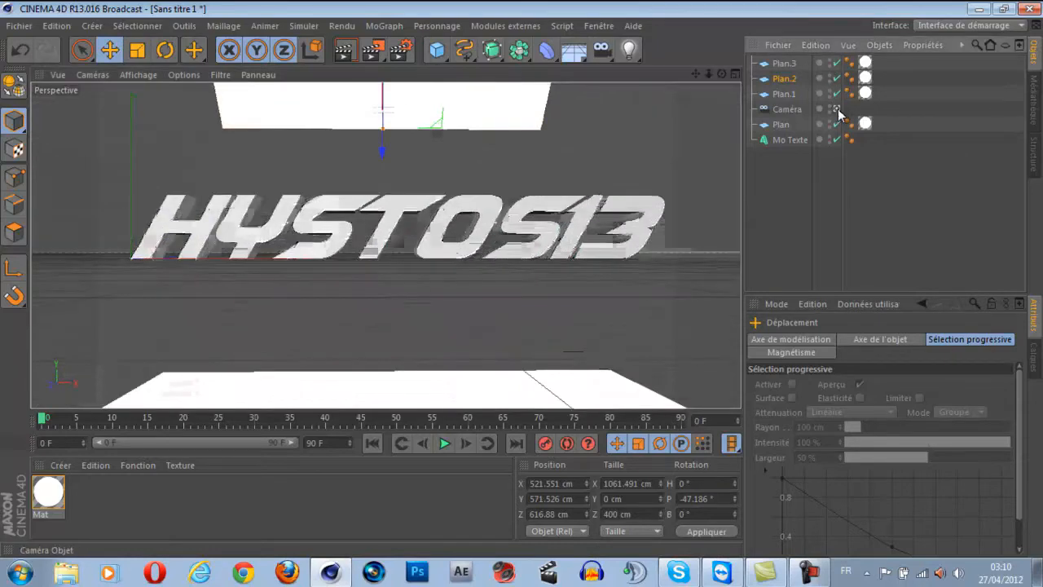
click(838, 110)
click(838, 110)
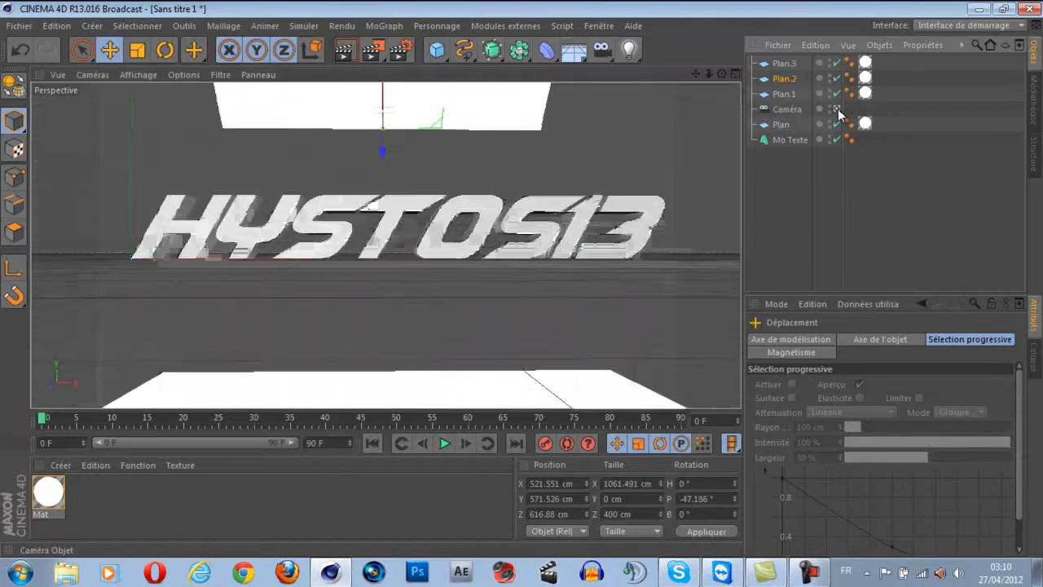
click(345, 50)
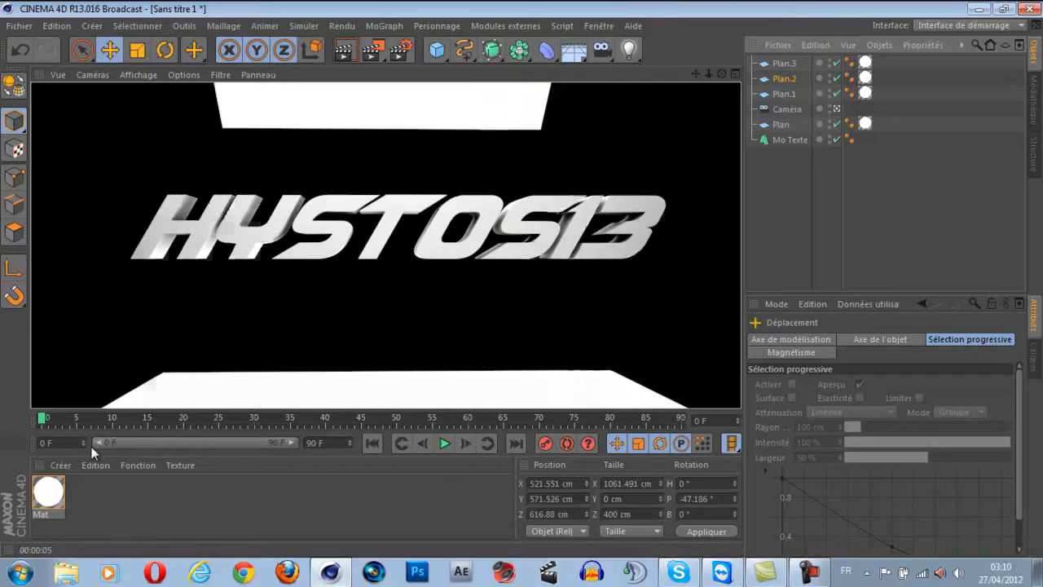
Create a second material and set its luminescence colour to blue (RGB 0, 41, 255) without enabling the channel
click(64, 465)
click(81, 334)
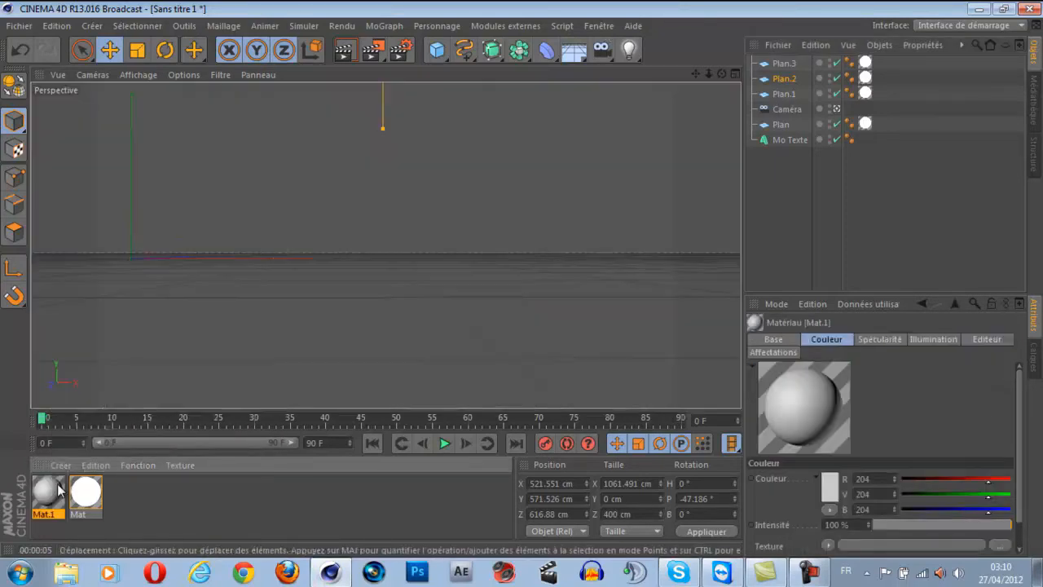
double_click(47, 511)
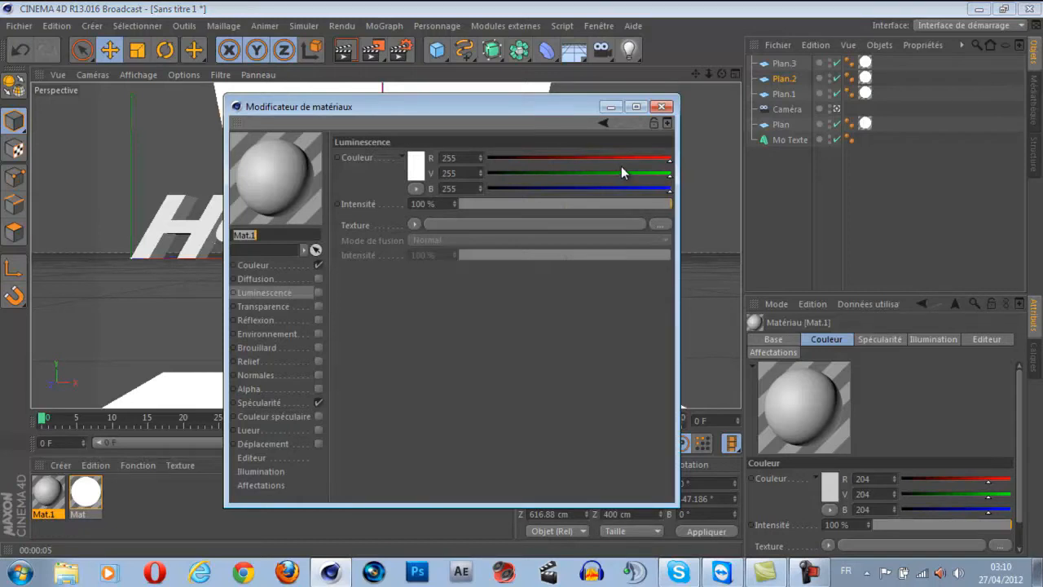
mouse_move(639, 174)
mouse_down()
mouse_move(467, 162)
mouse_move(568, 179)
mouse_move(518, 179)
mouse_up()
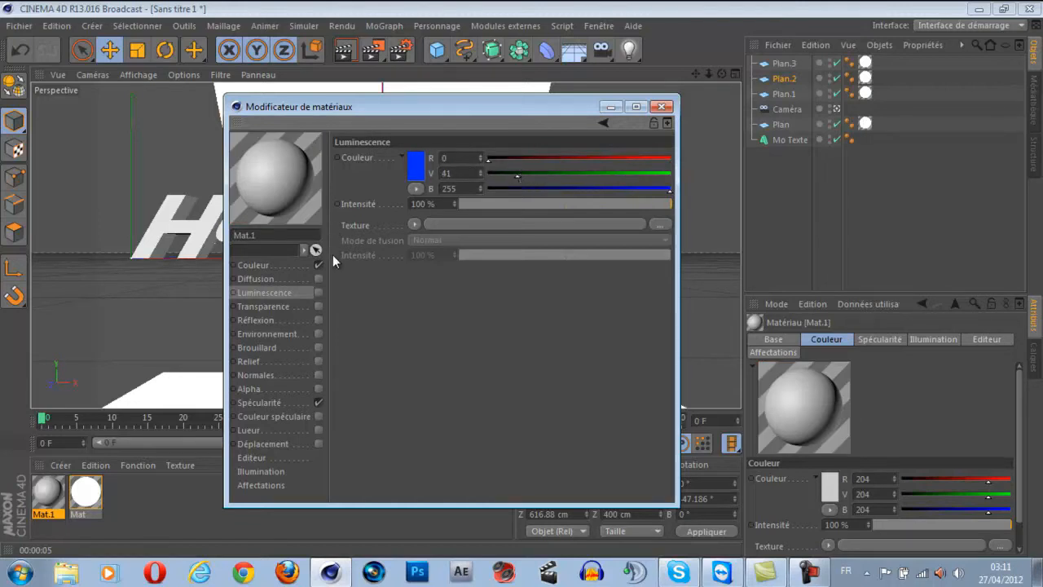
Set the new material's base colour to a saturated blue, RGB 0, 21, 255
click(270, 268)
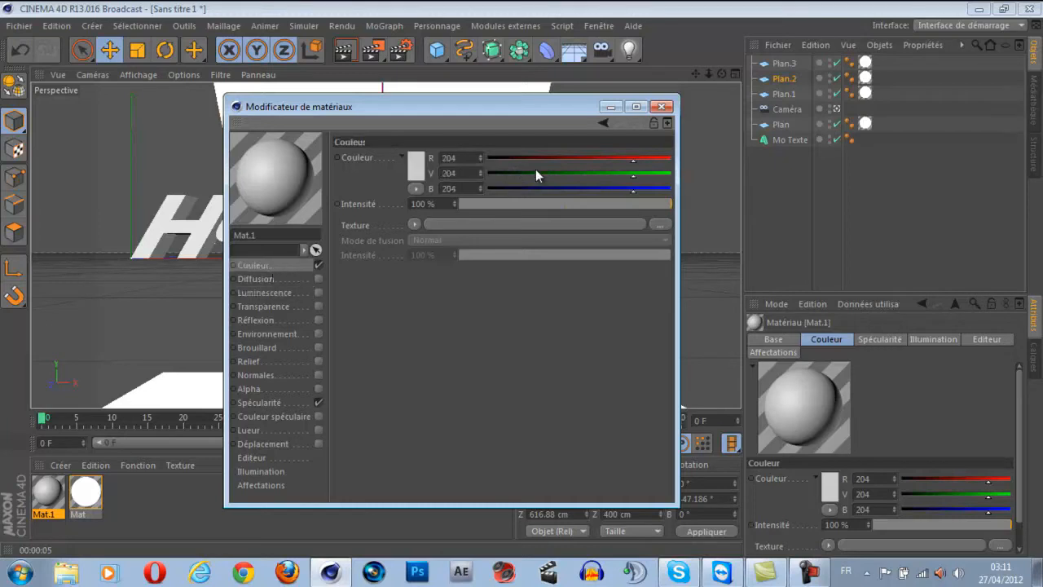
drag(619, 156, 471, 176)
drag(616, 190, 671, 189)
drag(522, 176, 510, 179)
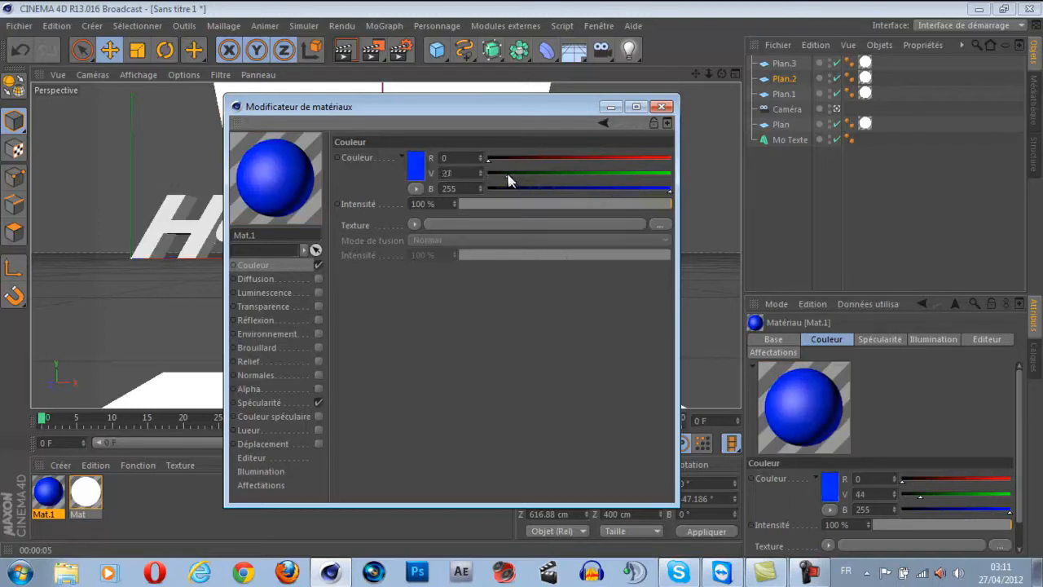
Enable reflection on the blue material with a Fresnel texture and set its intensity to 20 %
click(318, 320)
click(422, 238)
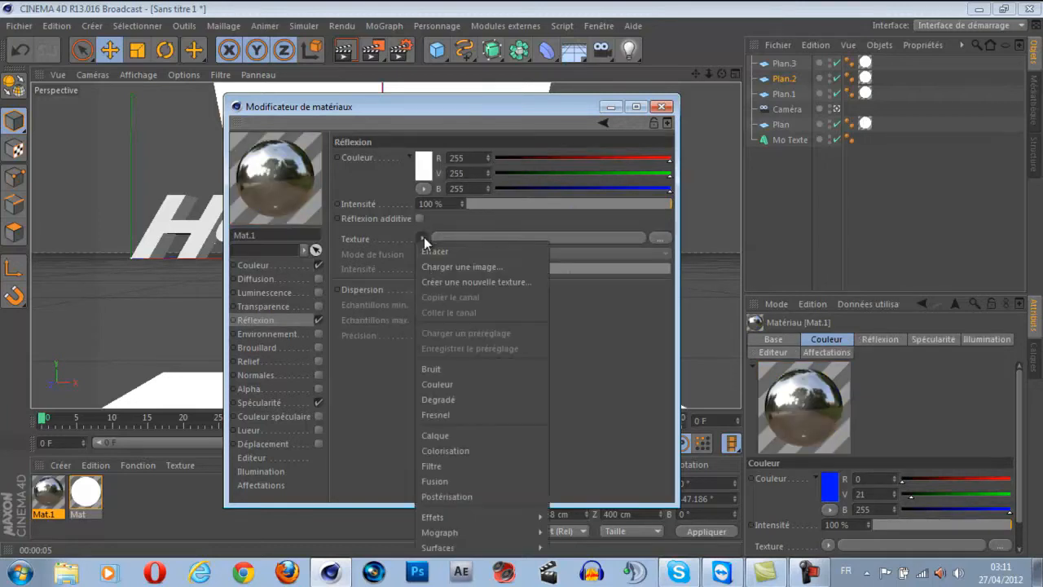
click(445, 416)
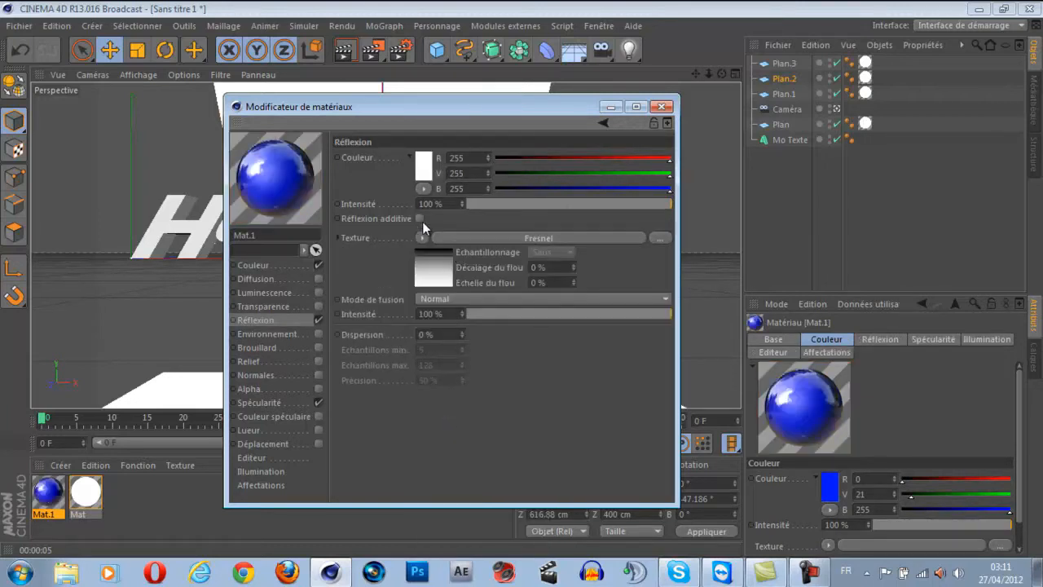
drag(496, 203, 508, 212)
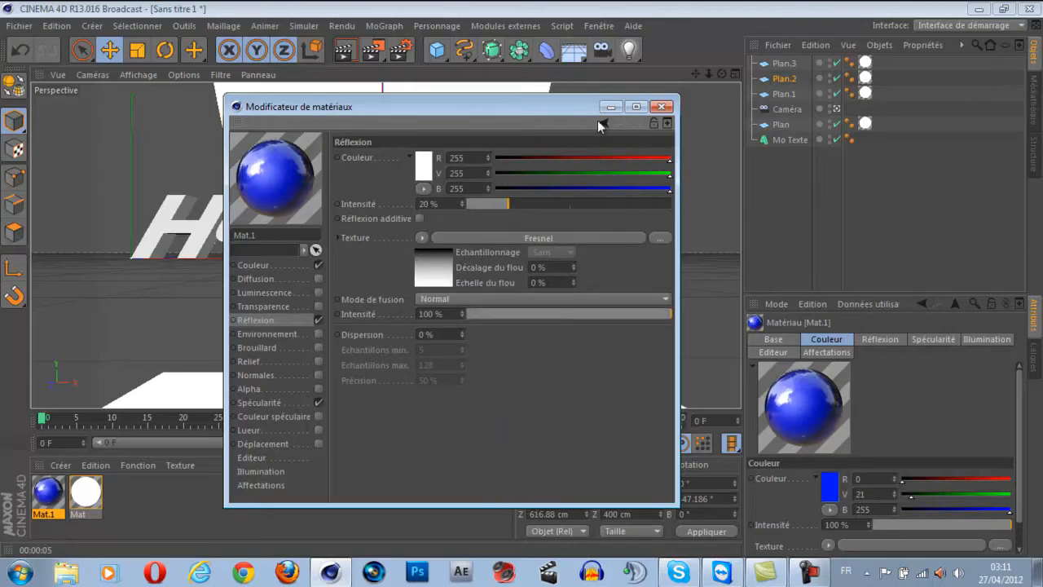
click(662, 106)
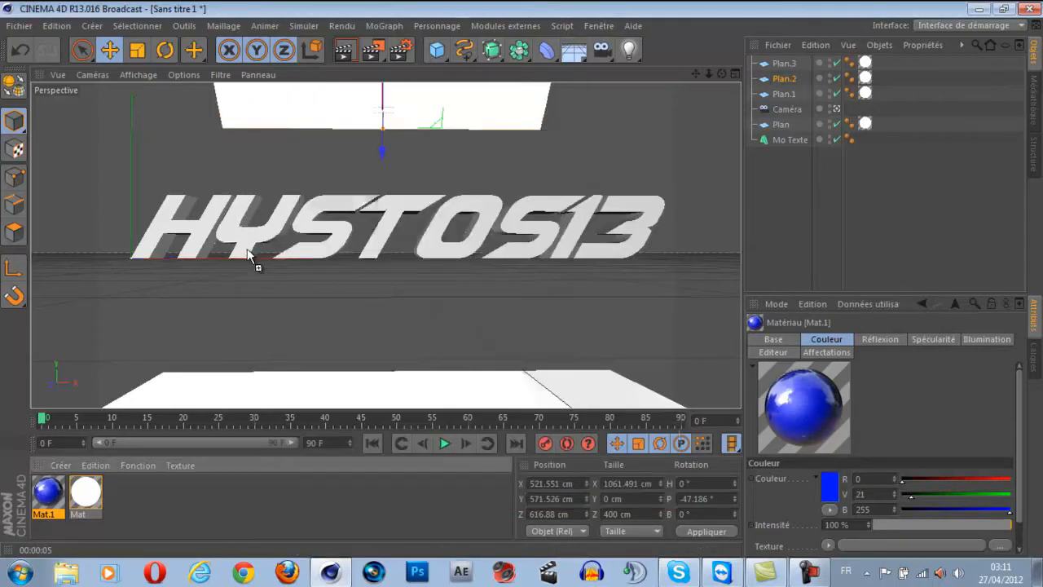
Apply the blue material to the Hystos13 text and render the view as a preview
drag(249, 255, 253, 249)
click(346, 48)
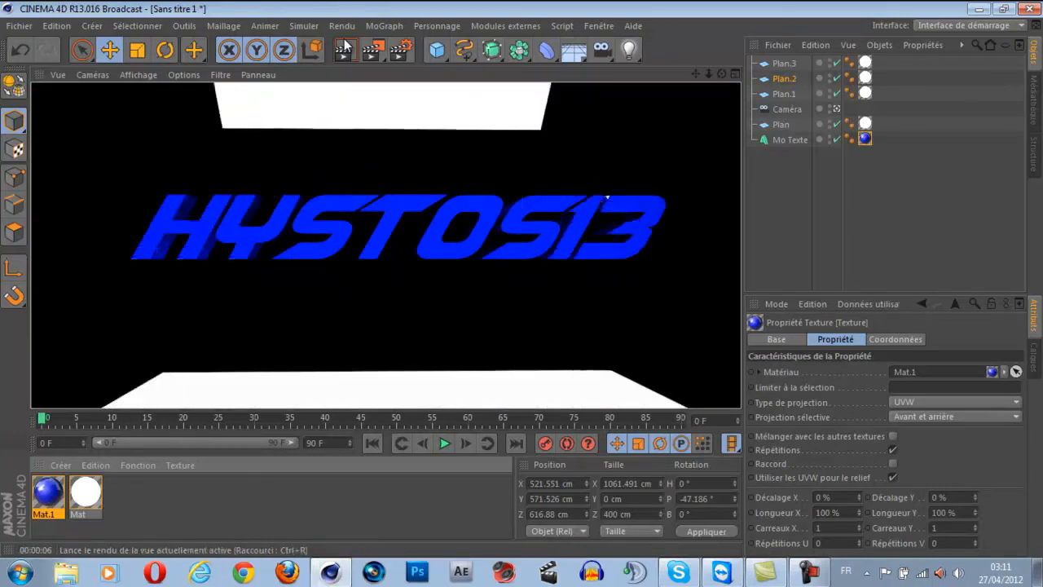
Raise the blue material's reflection intensity to about 38 % and render the view again
double_click(57, 495)
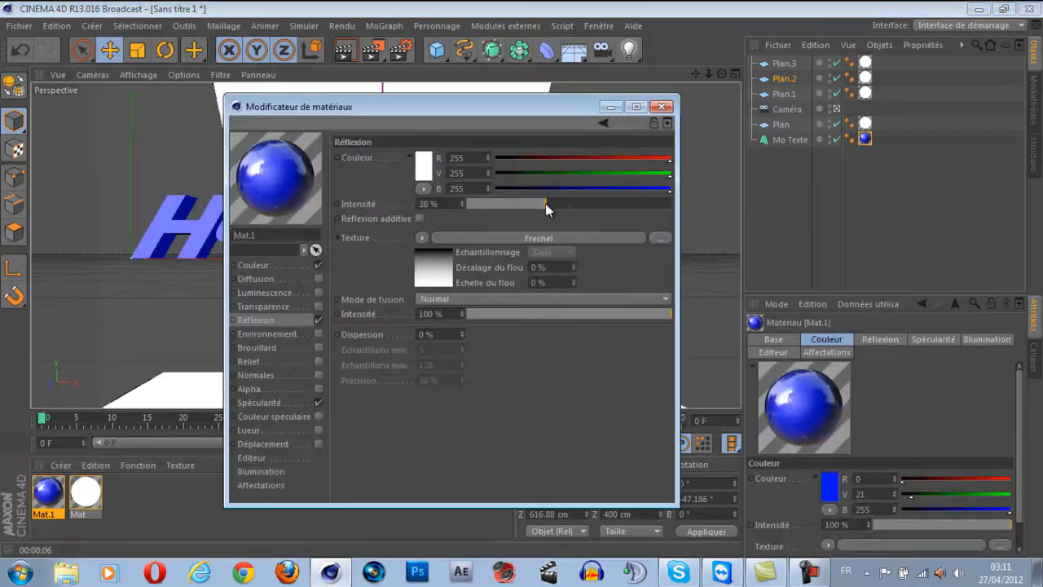
click(662, 106)
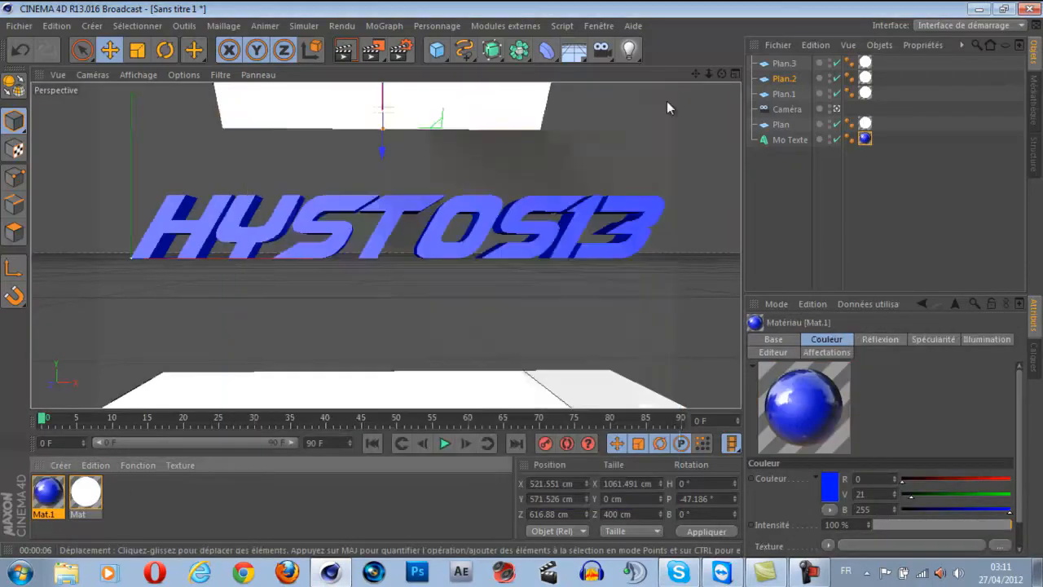
click(351, 50)
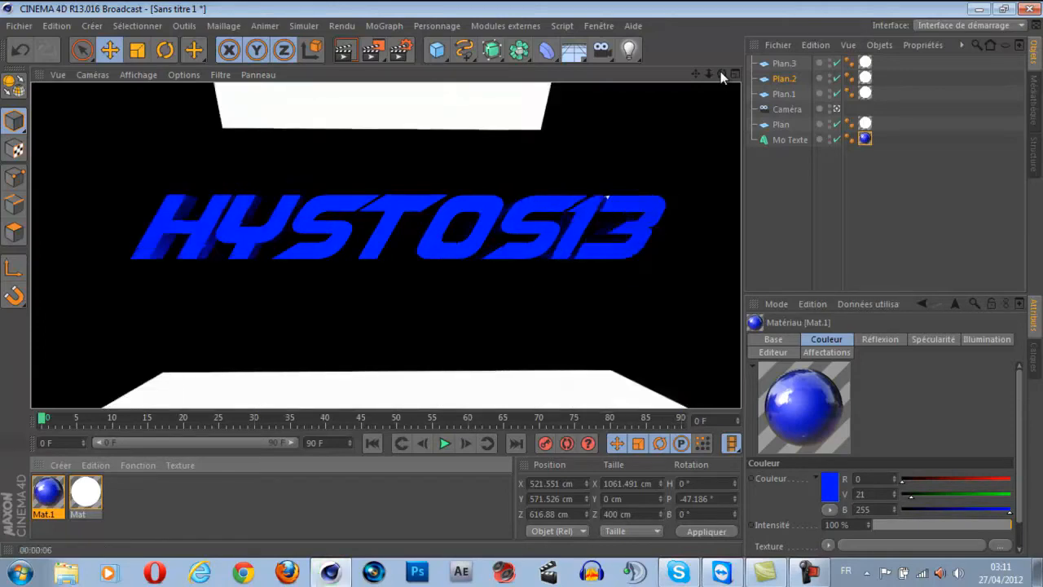
Leave the camera view and frame the text, the planes and the camera in the free editor view
drag(722, 72, 521, 279)
click(837, 109)
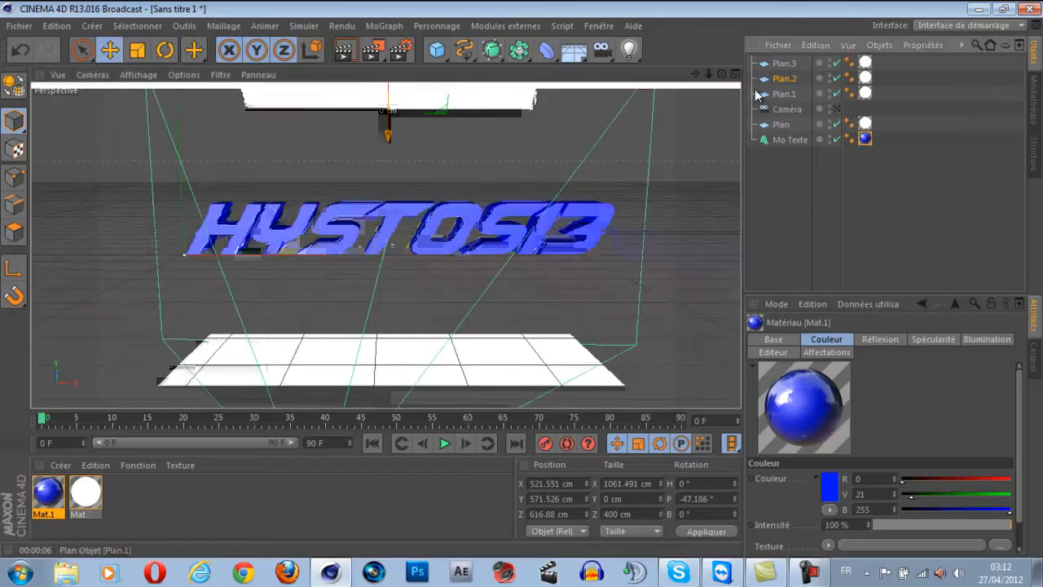
drag(709, 74, 520, 279)
drag(696, 74, 514, 271)
Try to shift Plan.2 along its own Z axis
key(r)
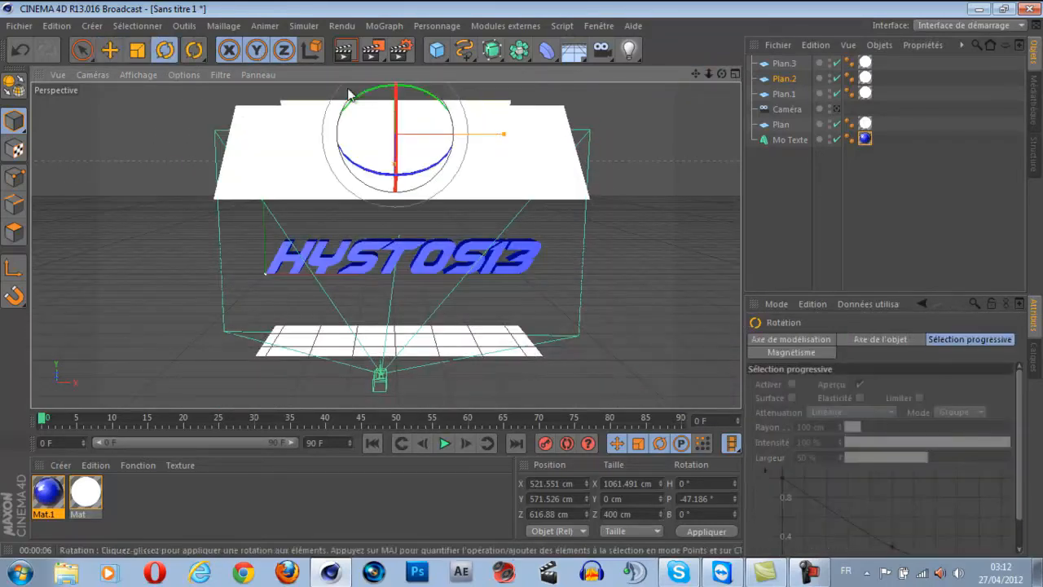
key(e)
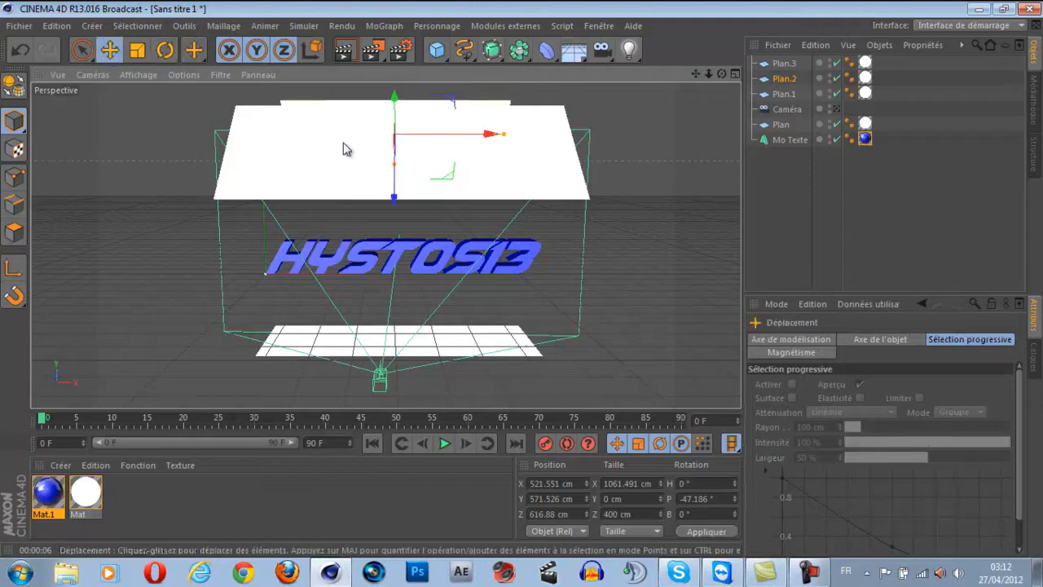
drag(392, 199, 394, 244)
key(ctrl+z)
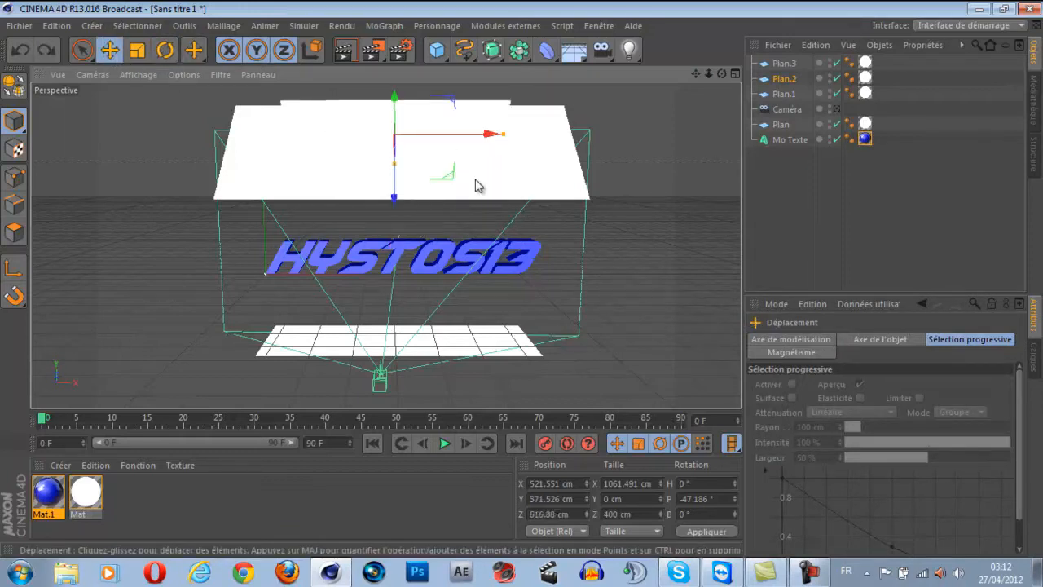
Move Plan.3 down and towards the camera along its own Z axis, to about 217 cm in Y and -700 cm in Z
click(519, 186)
mouse_move(397, 108)
mouse_down()
mouse_move(405, 100)
mouse_move(411, 167)
mouse_move(400, 111)
mouse_up()
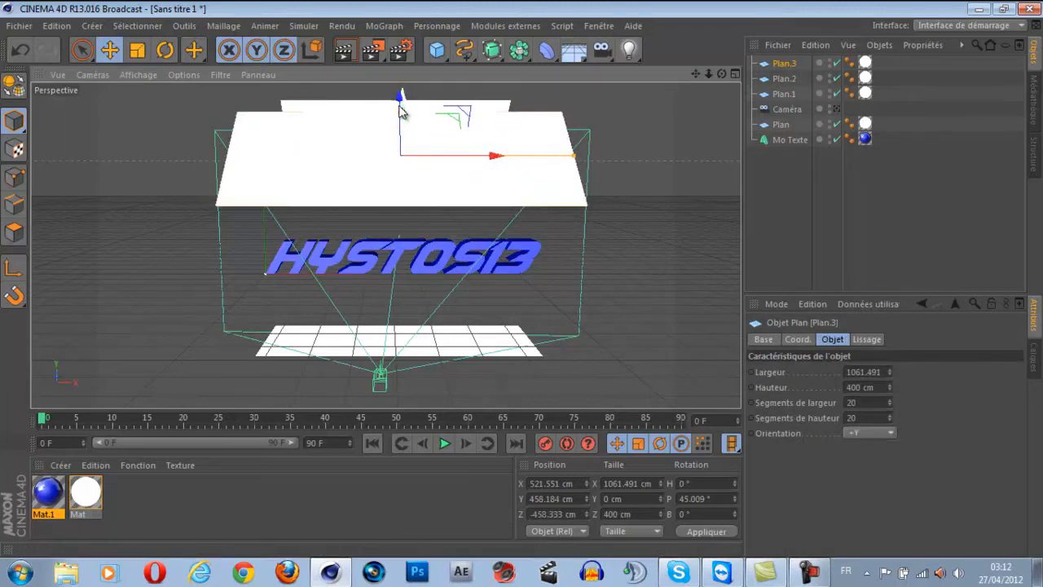
click(398, 110)
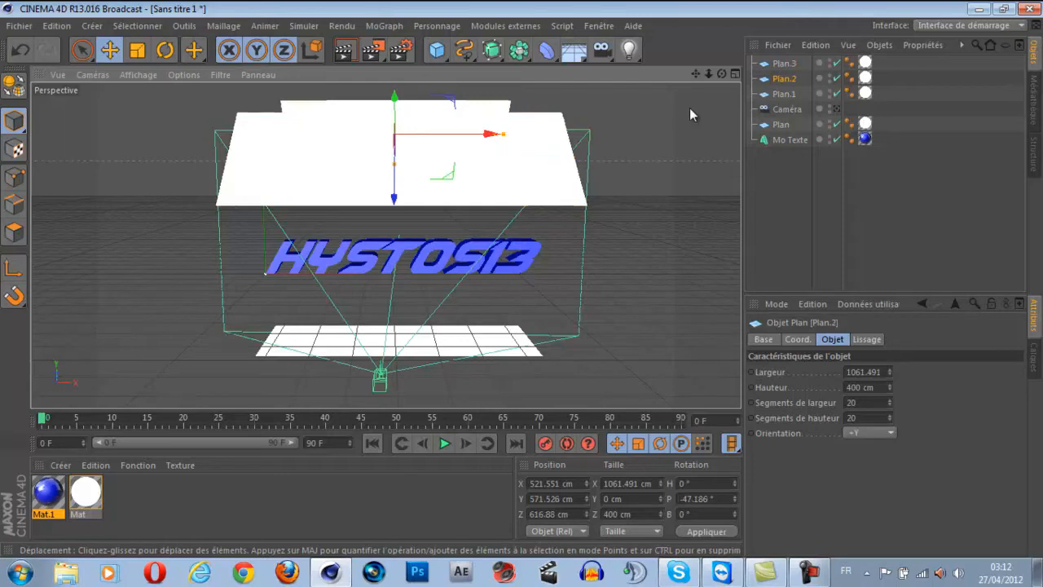
drag(721, 74, 388, 139)
click(306, 174)
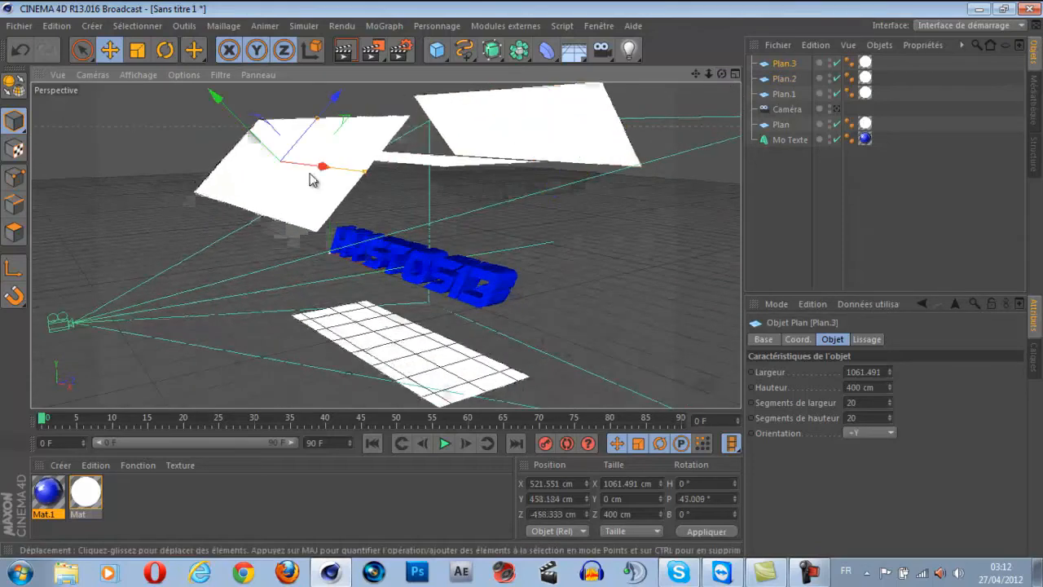
drag(324, 114, 254, 191)
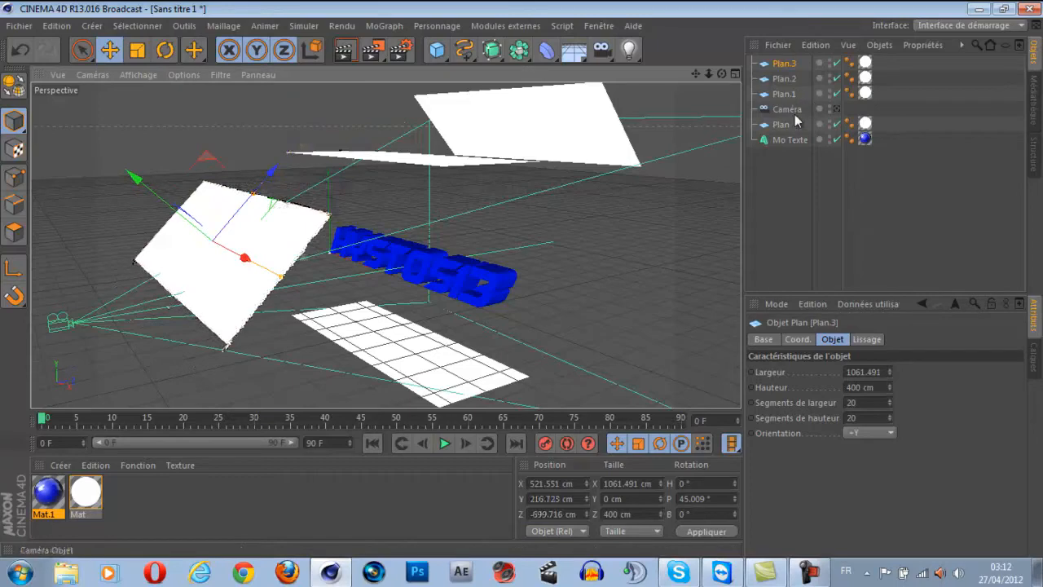
Render the text through the camera and pull the camera back from the scene
click(835, 108)
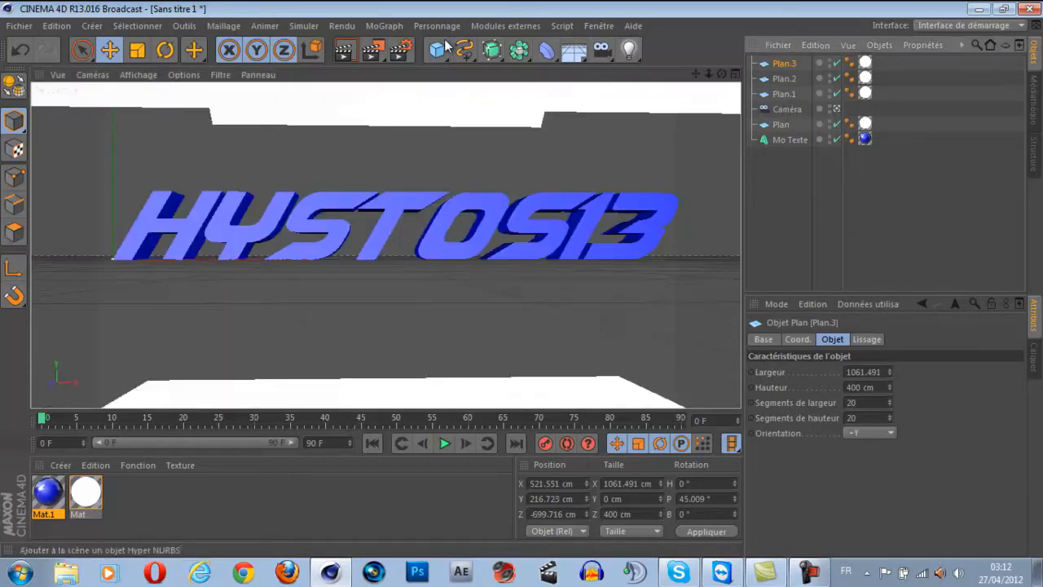
click(352, 49)
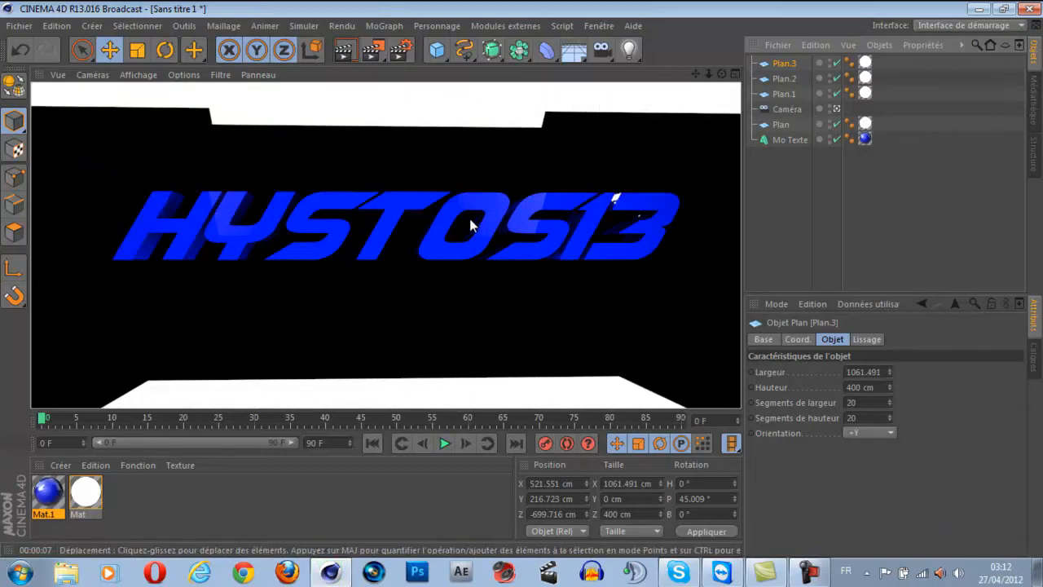
drag(708, 75, 523, 283)
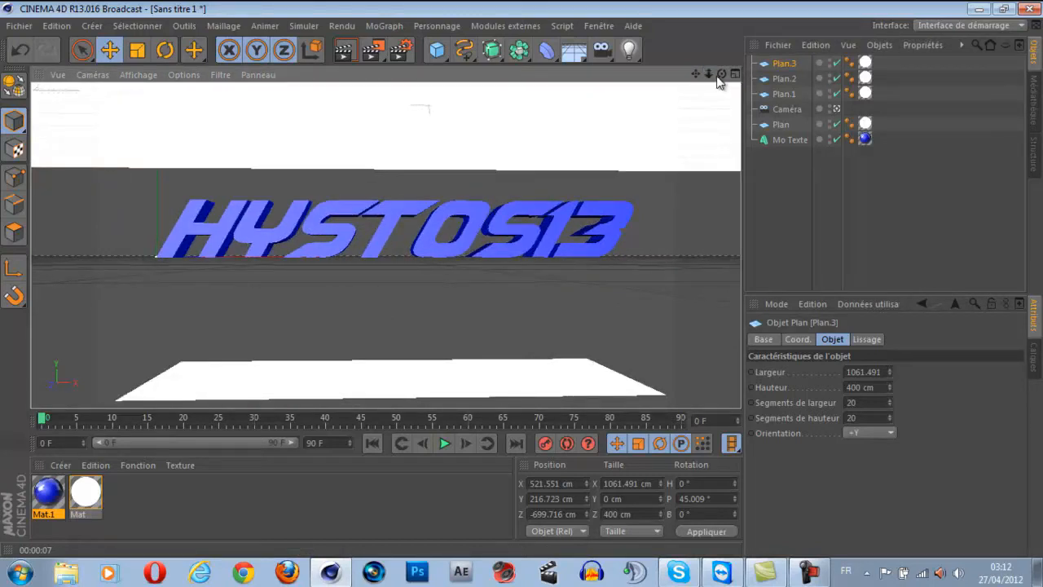
Rotate Plan.3 to a pitch of about 65.6° so it stands more upright, and deselect it
click(791, 126)
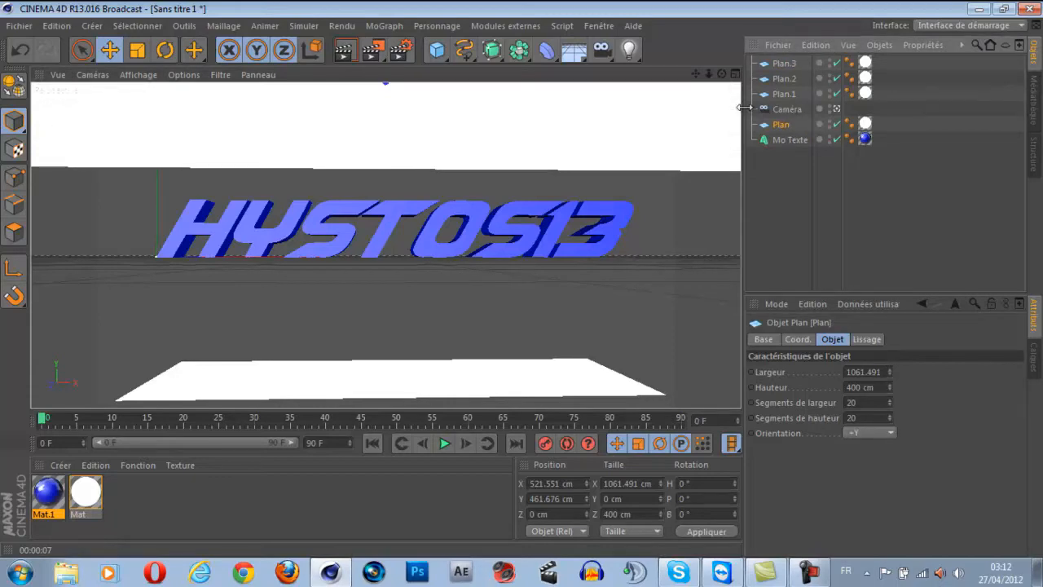
drag(710, 74, 520, 278)
click(213, 155)
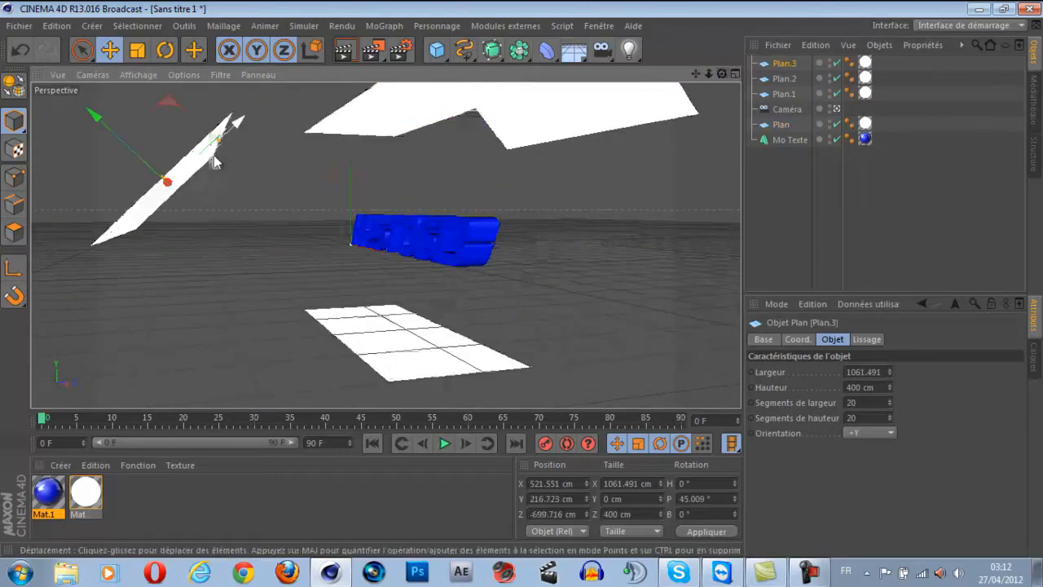
click(167, 51)
drag(198, 140, 166, 126)
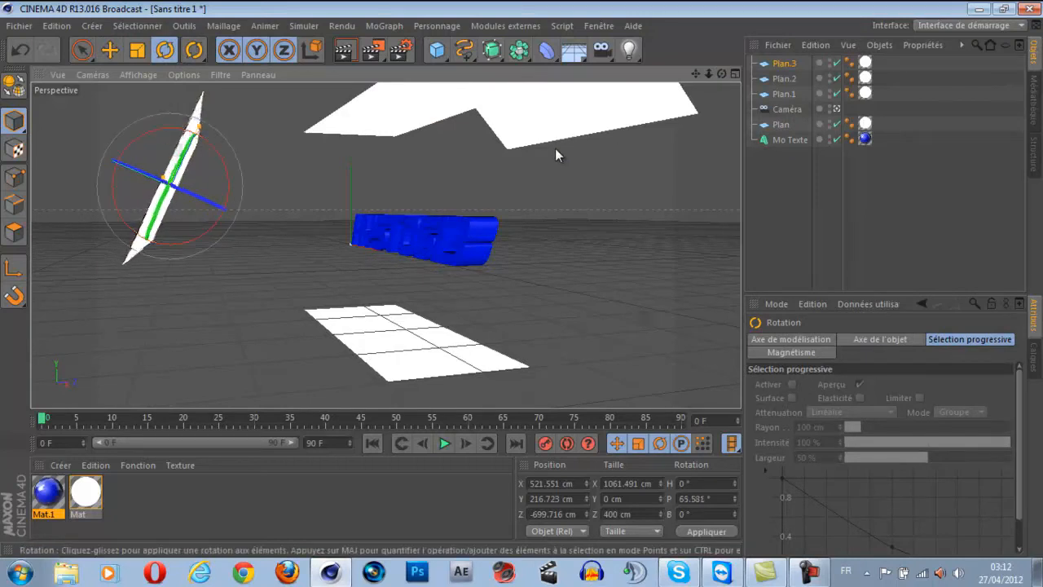
click(579, 198)
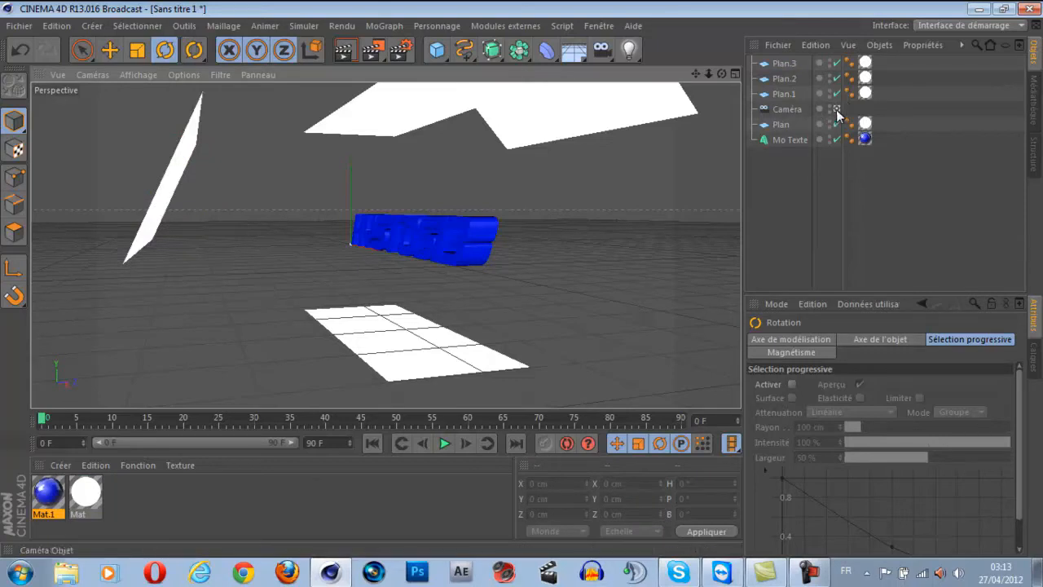
Leave the camera view and move Plan.3 away from the text along its own Y axis, to about 336 cm in Y and -961 cm in Z
drag(708, 76, 521, 279)
drag(708, 74, 521, 279)
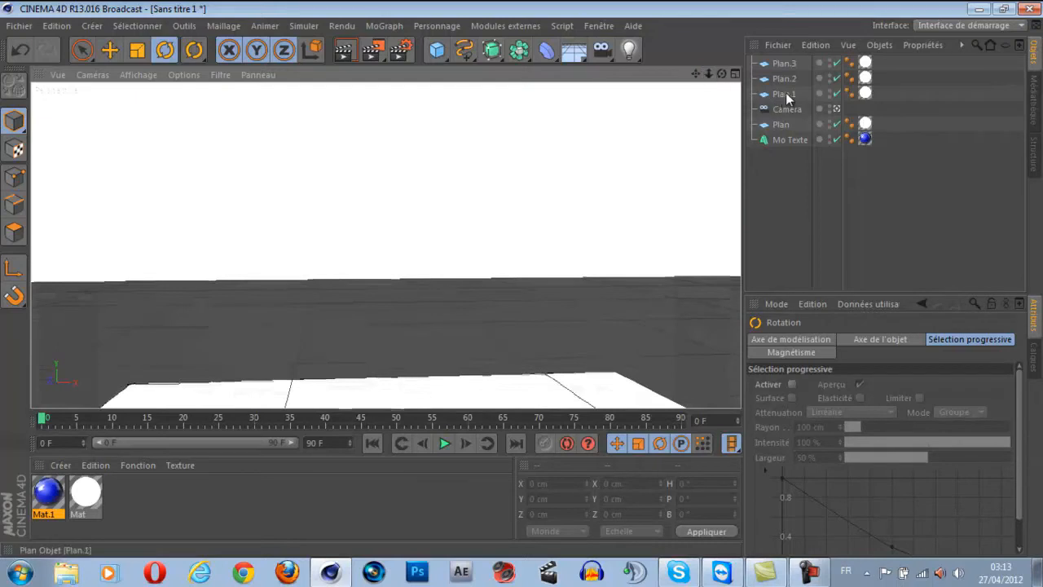
click(837, 109)
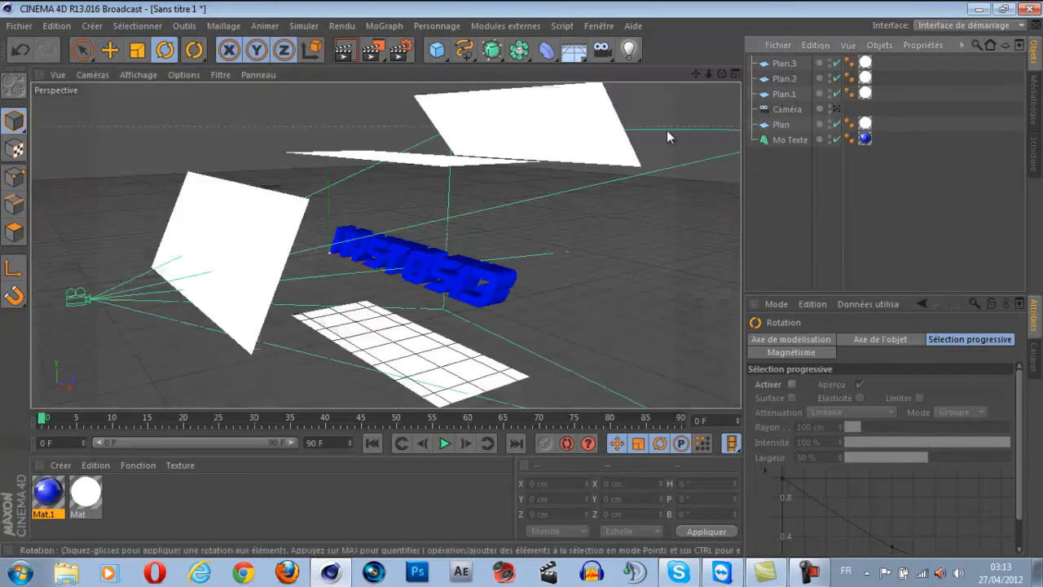
click(230, 282)
click(111, 51)
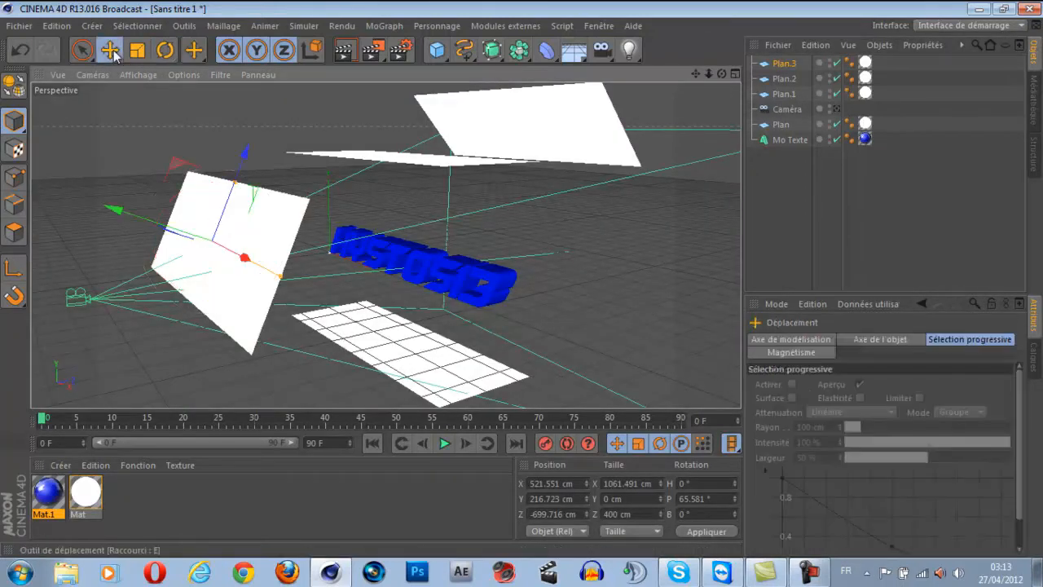
drag(163, 231, 58, 194)
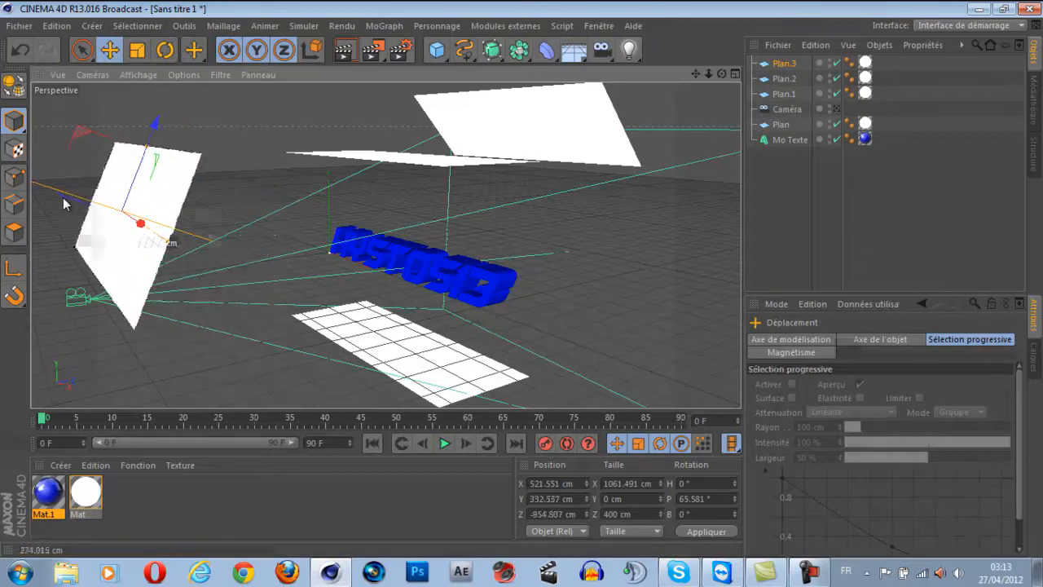
Render the view through the camera again to check Plan.3's reflection on the text, adjusting the viewing angle
click(835, 108)
click(347, 48)
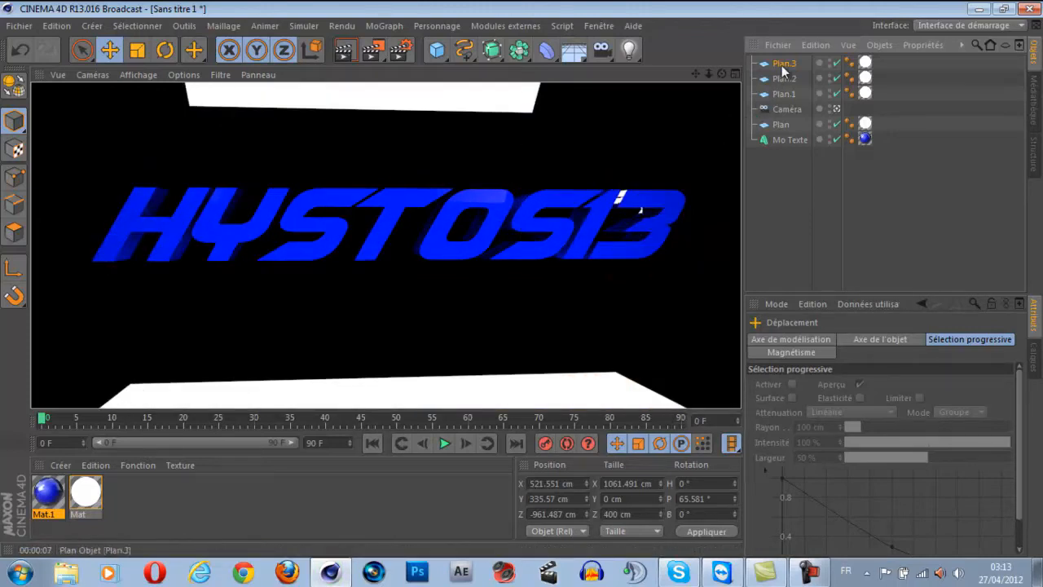
drag(721, 75, 522, 286)
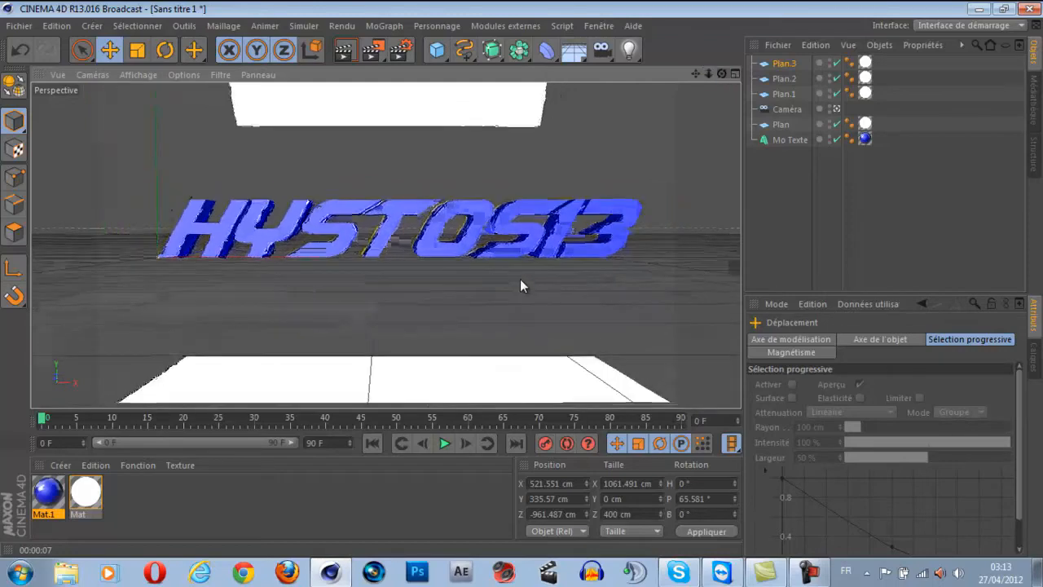
Widen Plan.3 to about 1788 cm and move it behind the camera, to about 227 cm in Y and -1516 cm in Z
click(836, 109)
drag(163, 246, 219, 275)
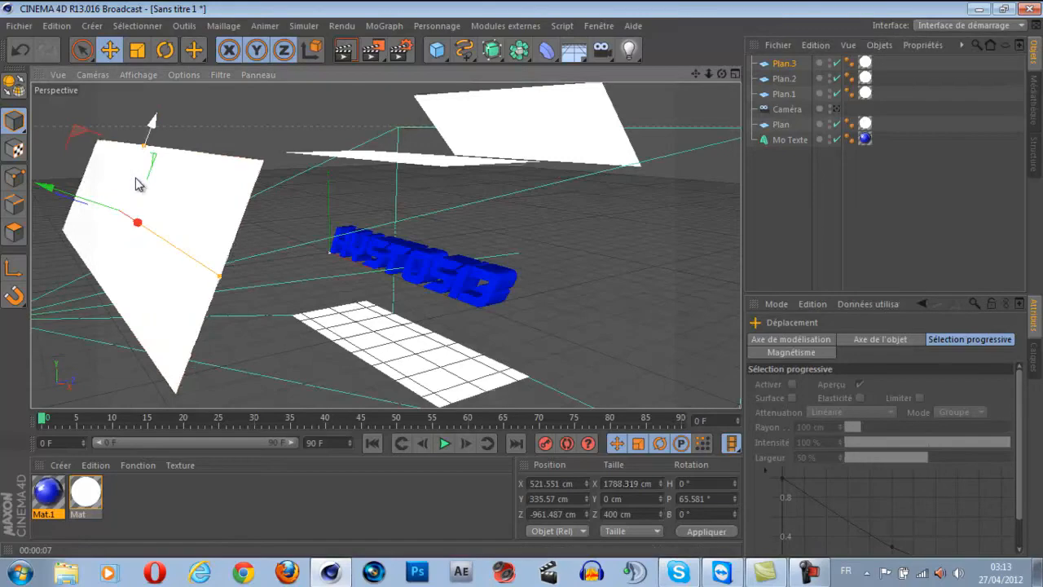
drag(708, 74, 154, 181)
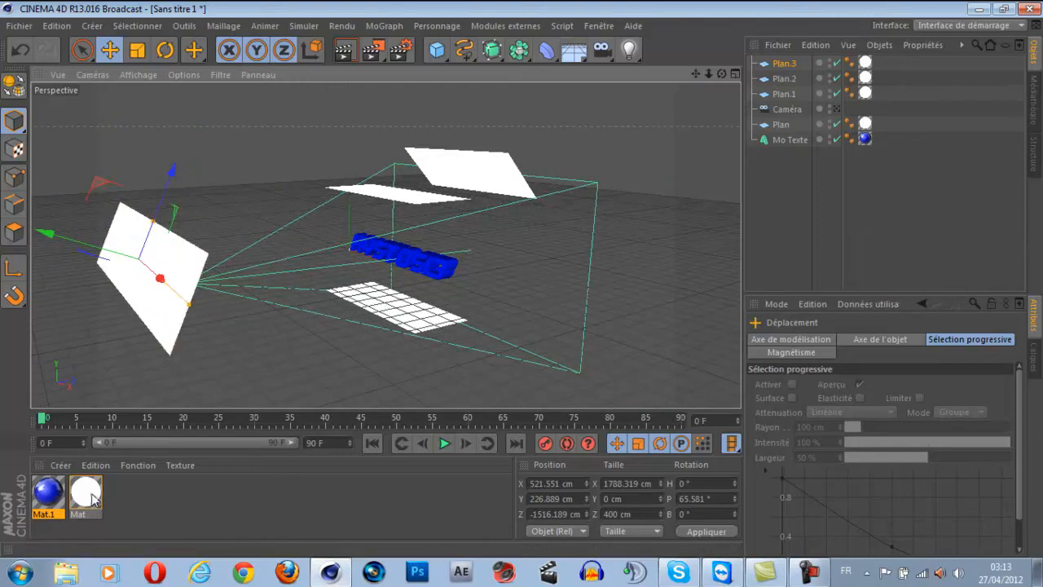
Create a new material with white luminescence at 300 % intensity and apply it to Plan.3
click(61, 464)
click(74, 333)
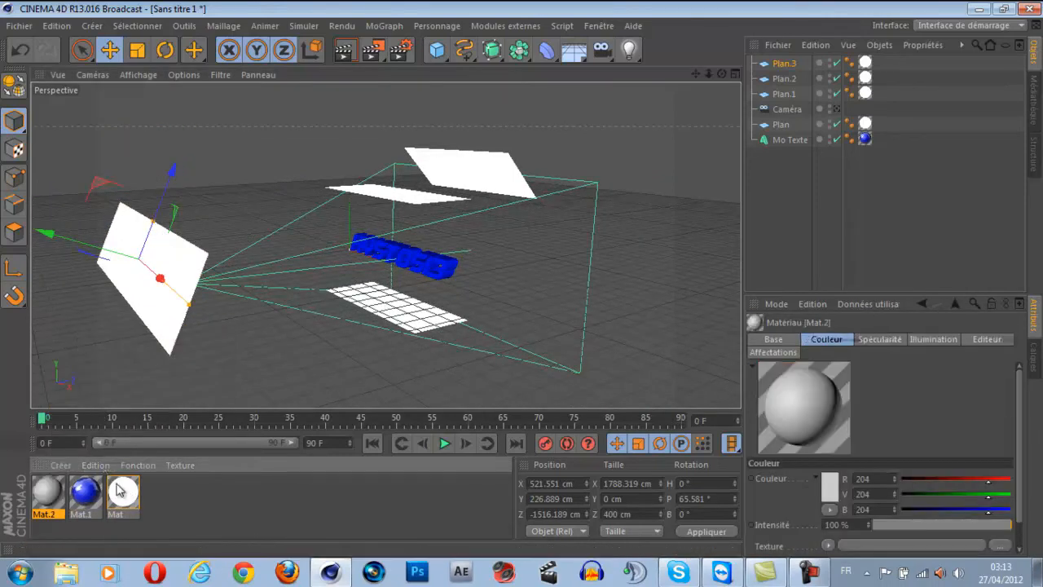
double_click(51, 494)
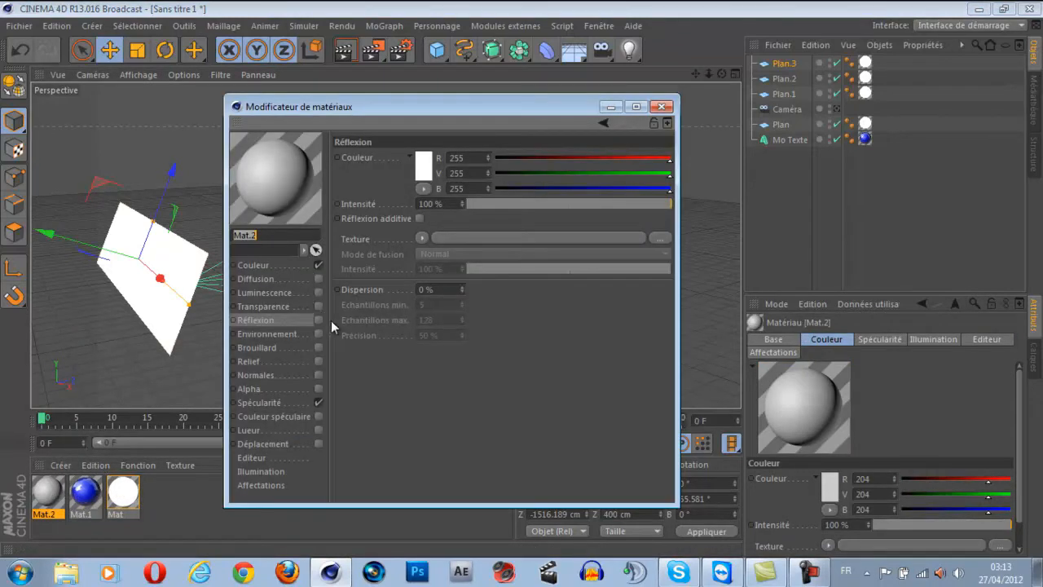
click(318, 291)
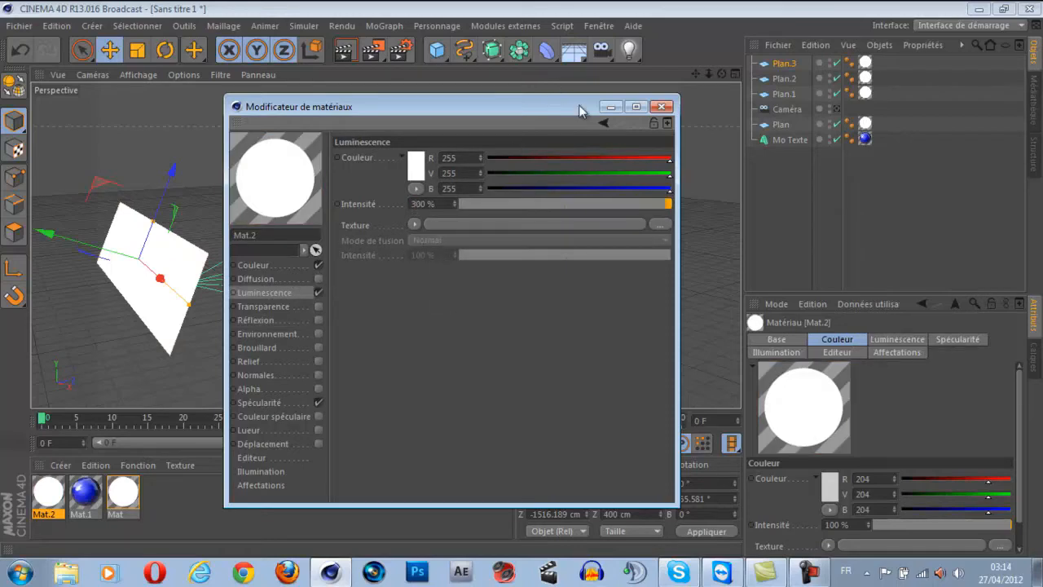
click(662, 107)
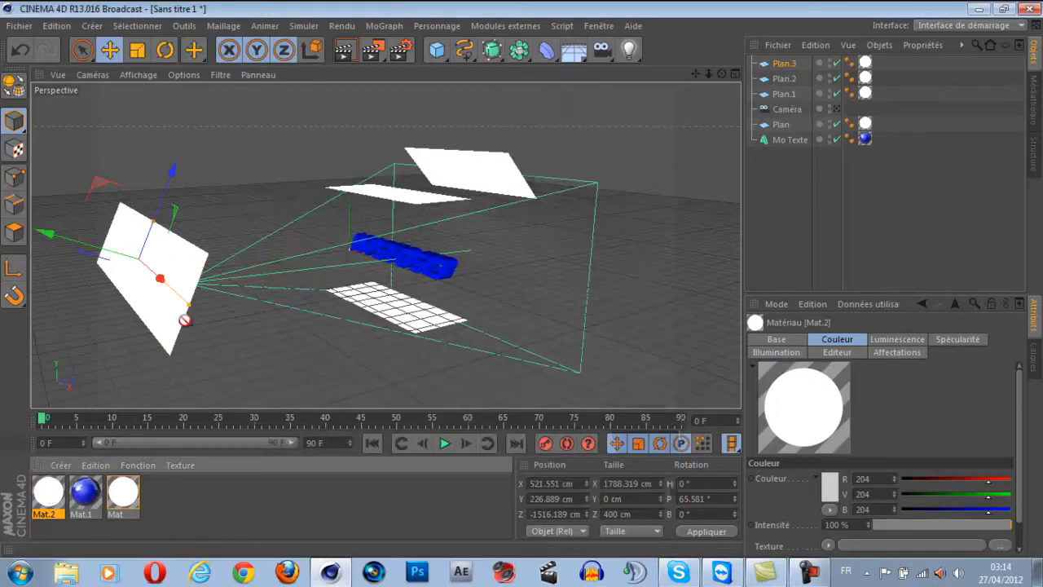
drag(153, 362, 174, 297)
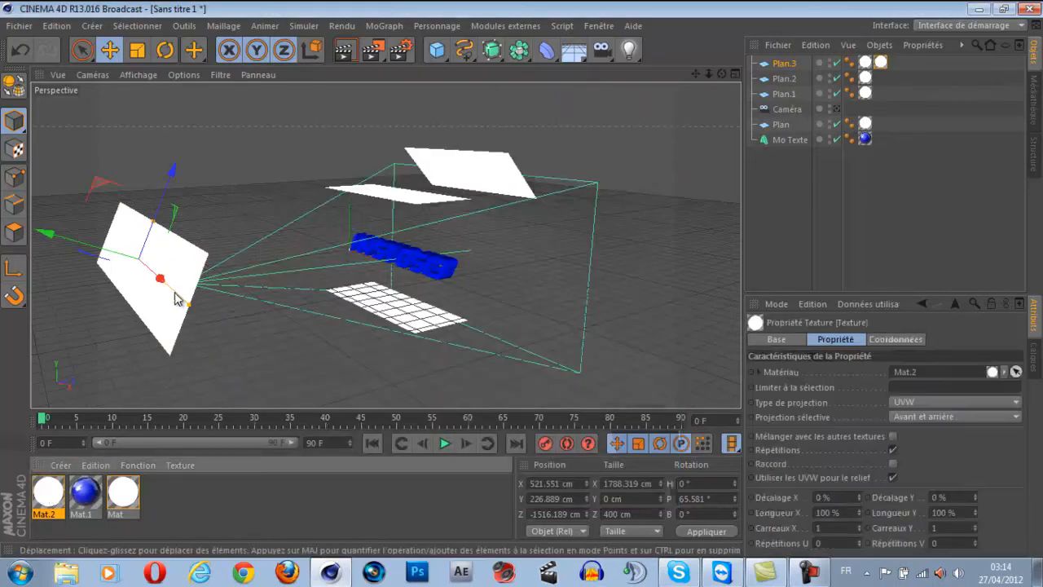
Render the text through the camera from the front and from behind to examine how the planes reflect on it
click(836, 109)
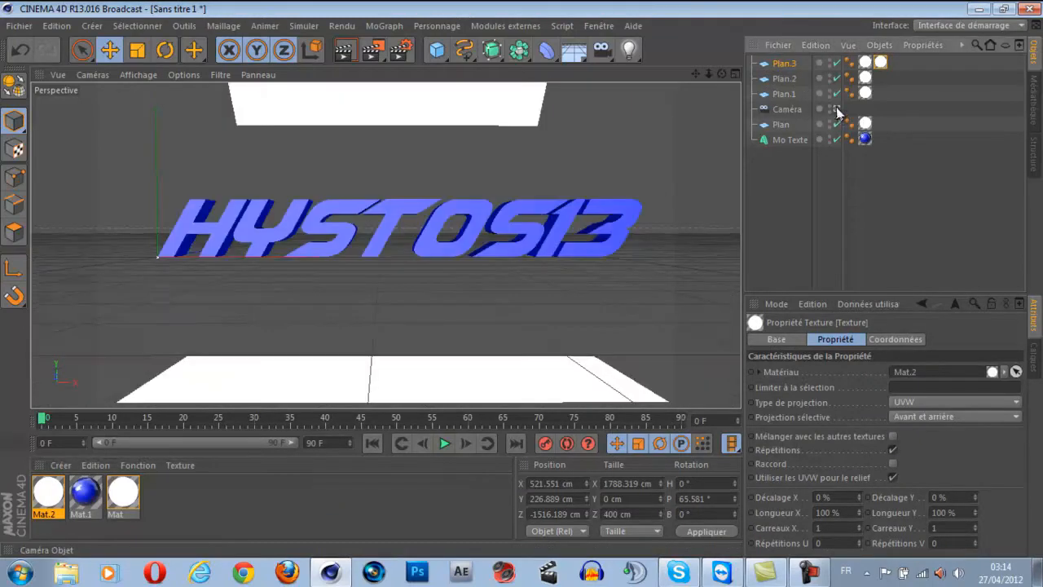
click(346, 51)
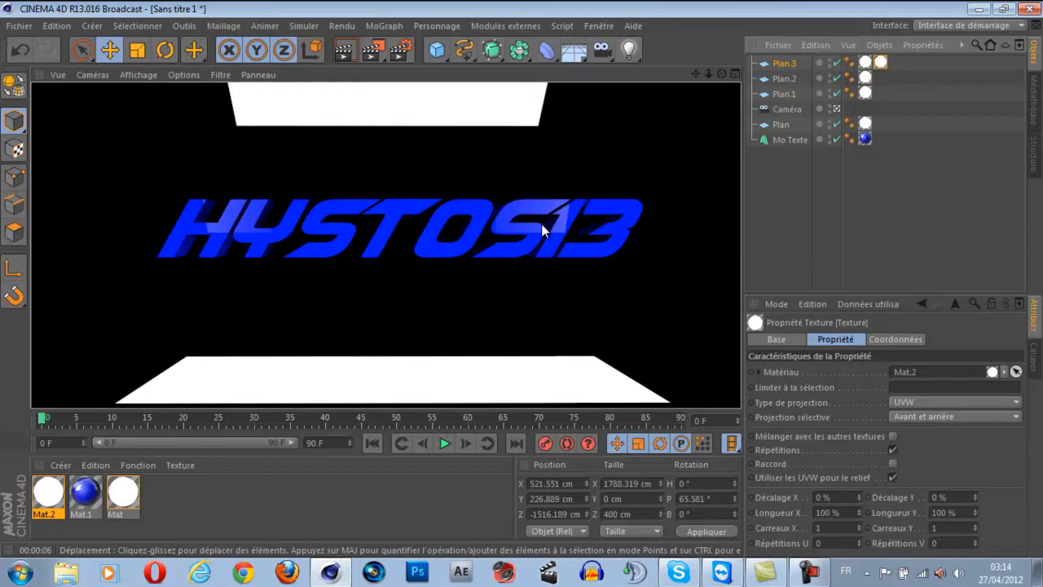
click(836, 108)
drag(723, 74, 521, 280)
click(837, 108)
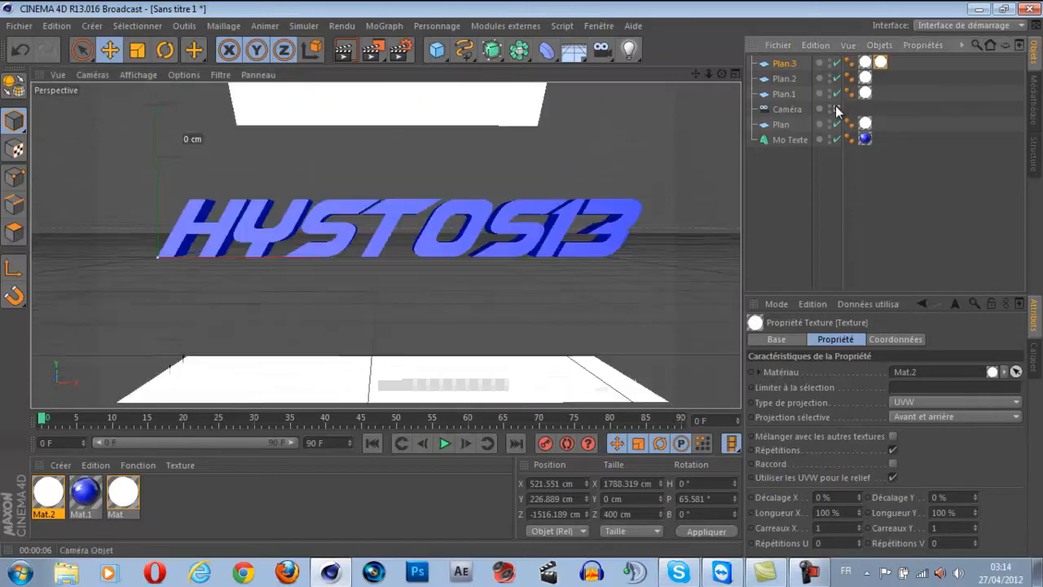
click(345, 50)
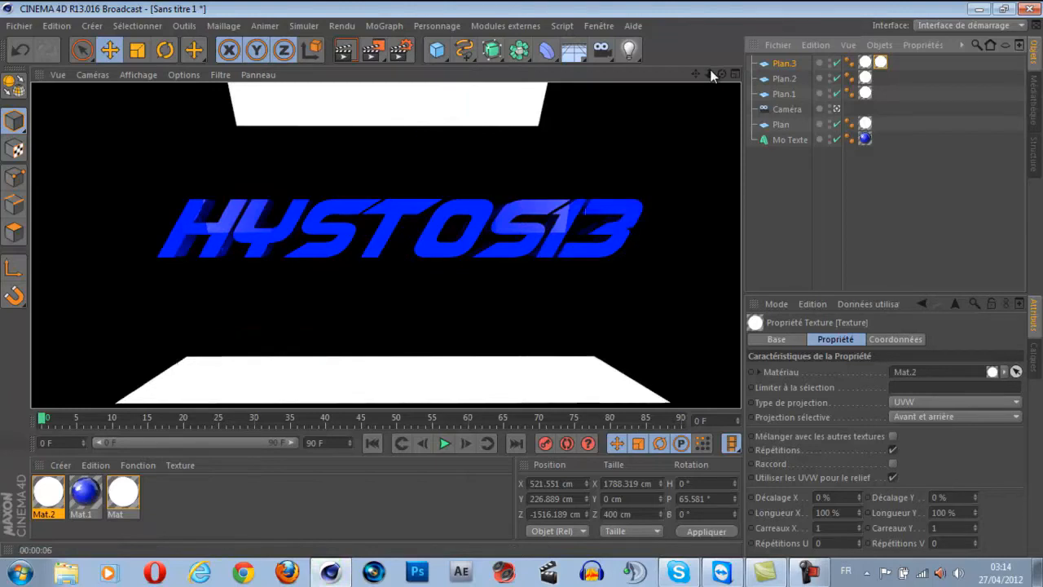
drag(716, 71, 524, 278)
click(344, 50)
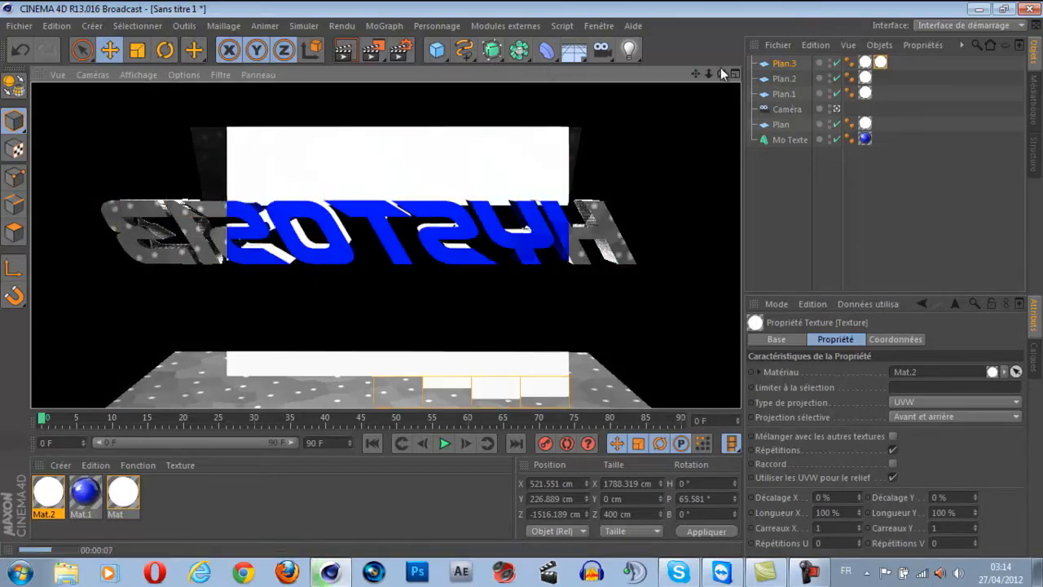
mouse_move(723, 73)
mouse_down()
mouse_move(519, 281)
mouse_move(504, 279)
mouse_move(526, 277)
mouse_up()
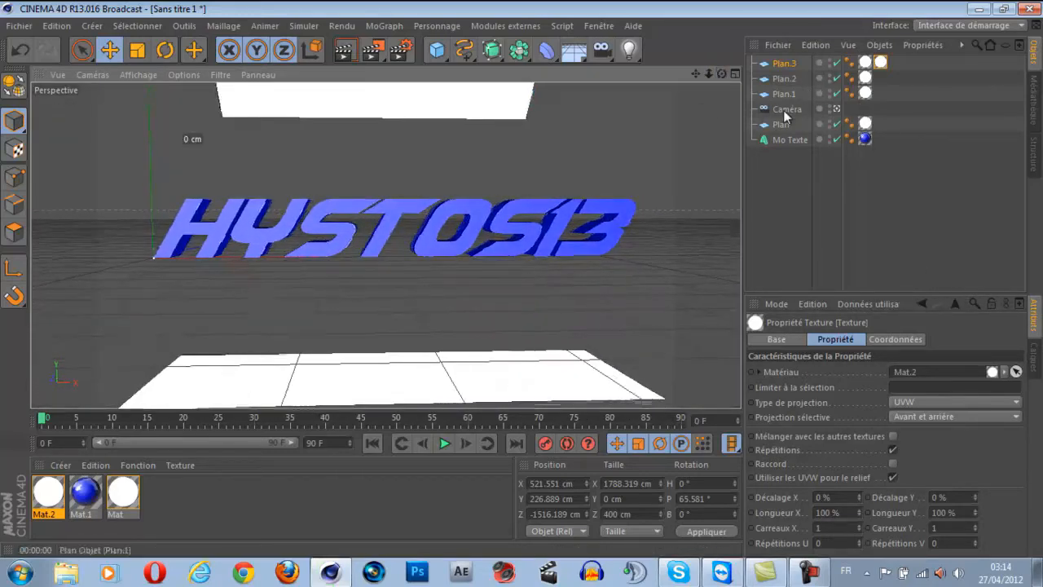
Set both the start and end caps of Mo Texte to "Couvercle et biseau"
click(782, 137)
click(917, 339)
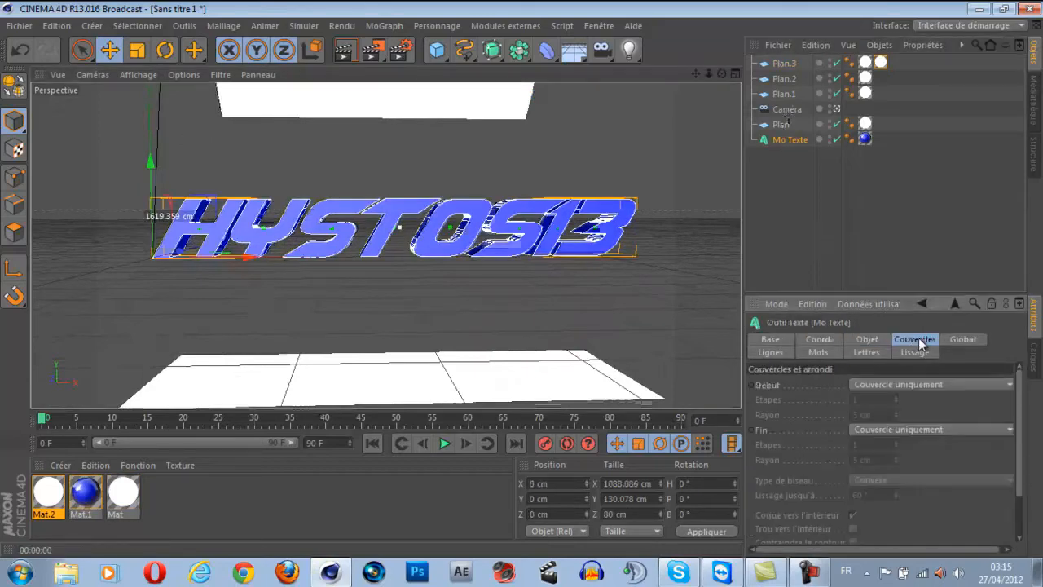
click(924, 383)
click(933, 451)
click(915, 430)
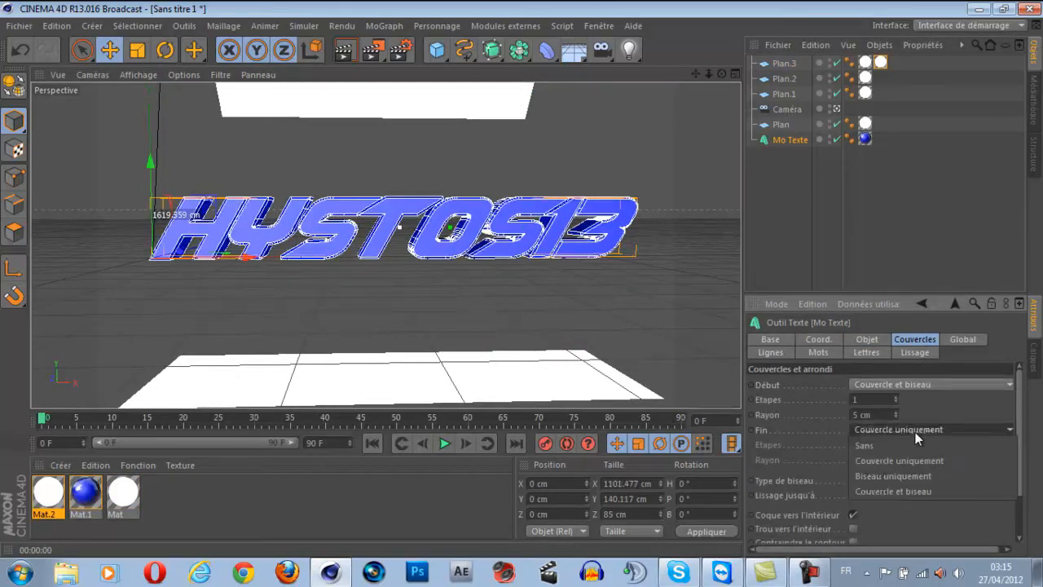
click(915, 490)
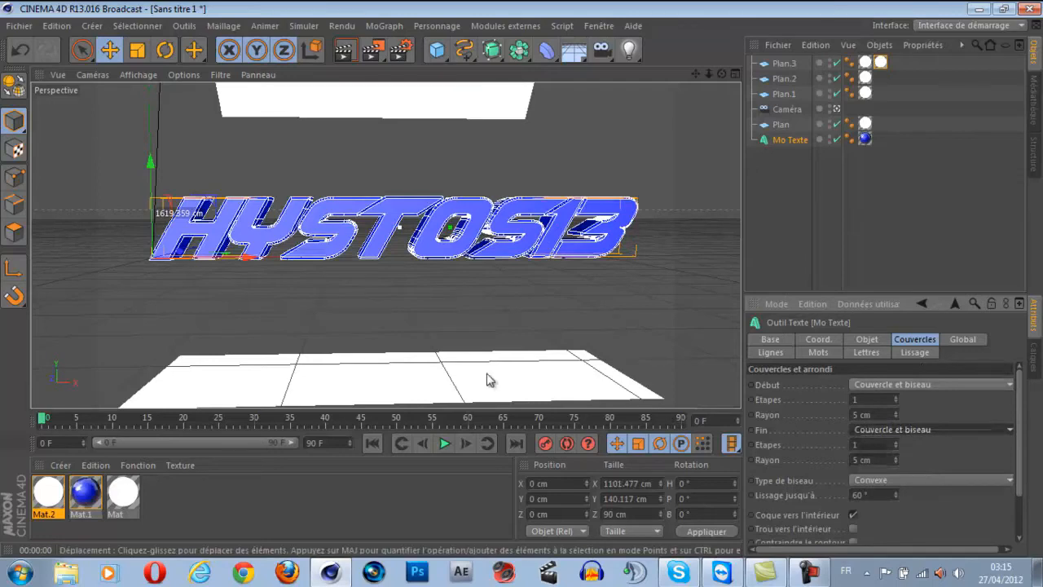
click(318, 455)
Create a new material and set its colour to black (RGB 0, 0, 0)
click(64, 473)
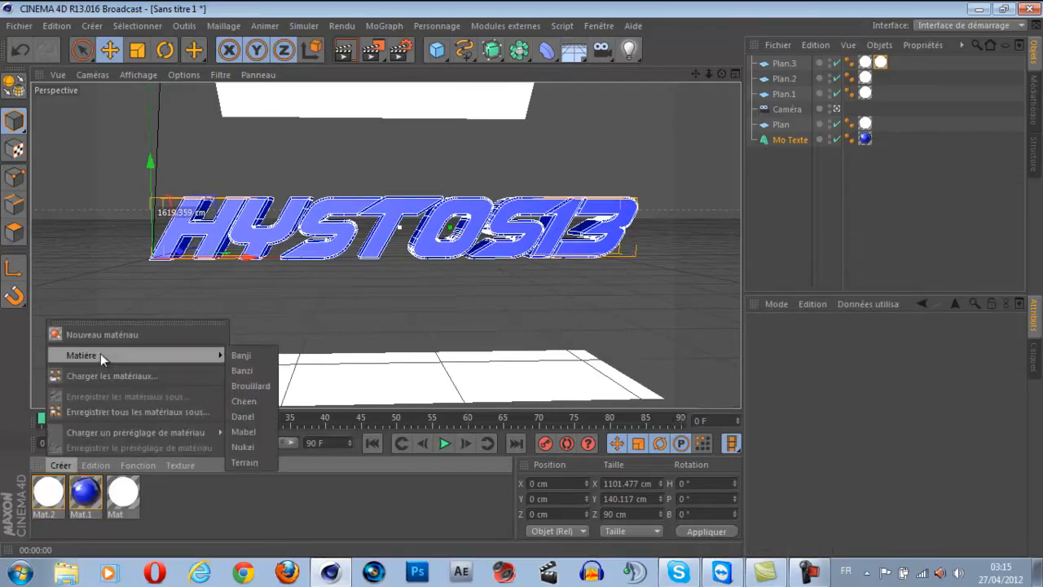
click(106, 336)
double_click(49, 494)
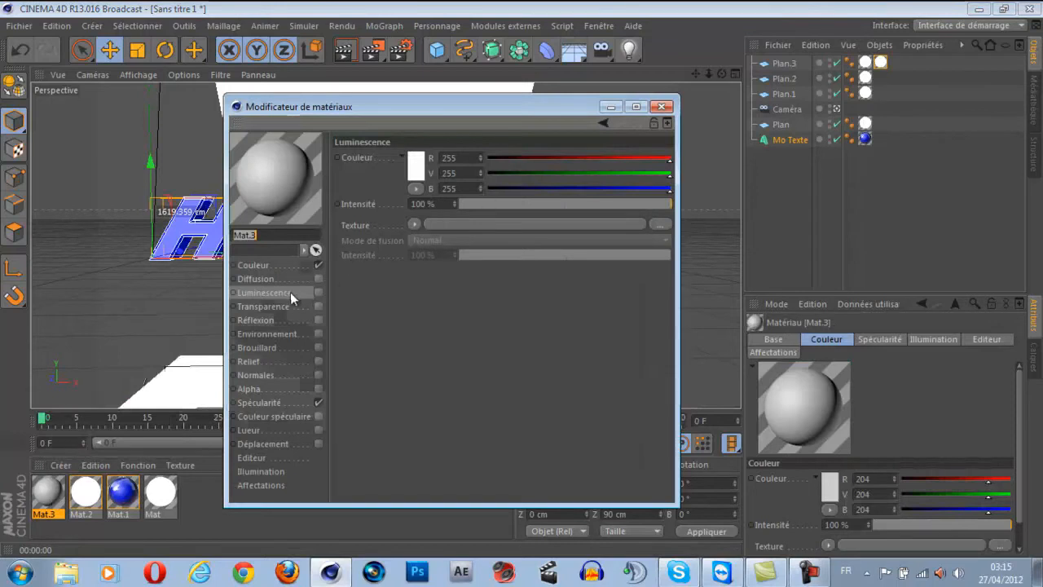
click(277, 269)
drag(492, 189, 456, 165)
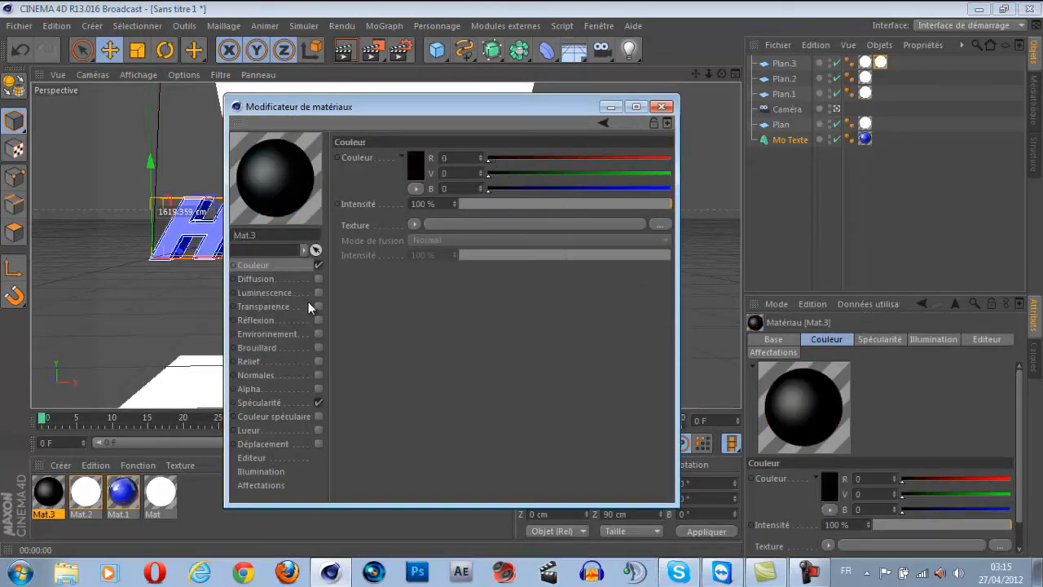
Enable reflection at 20 % intensity on the black material and apply it to the Hystos13 text
click(318, 320)
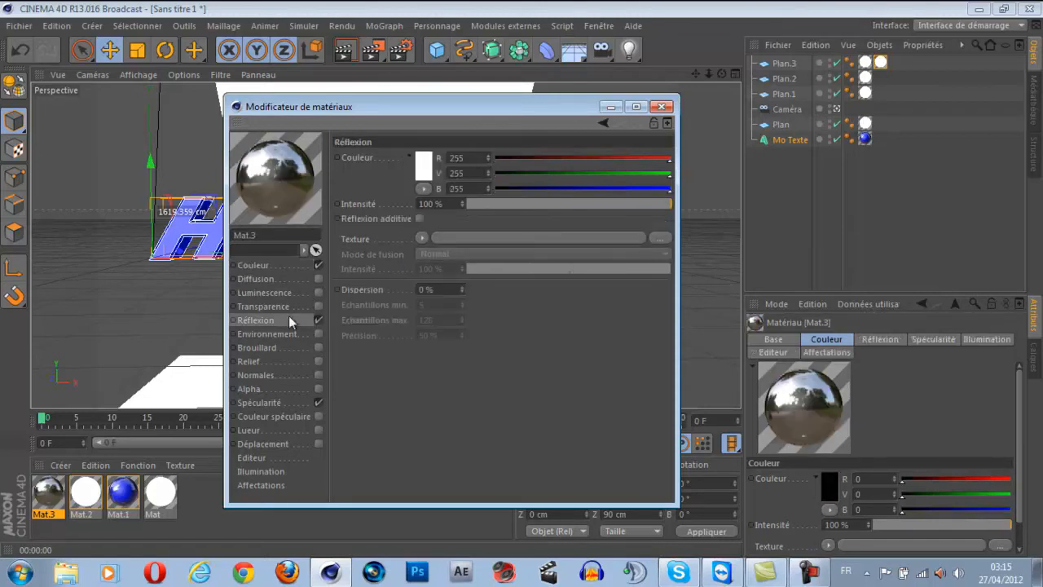
drag(495, 202, 509, 205)
click(661, 106)
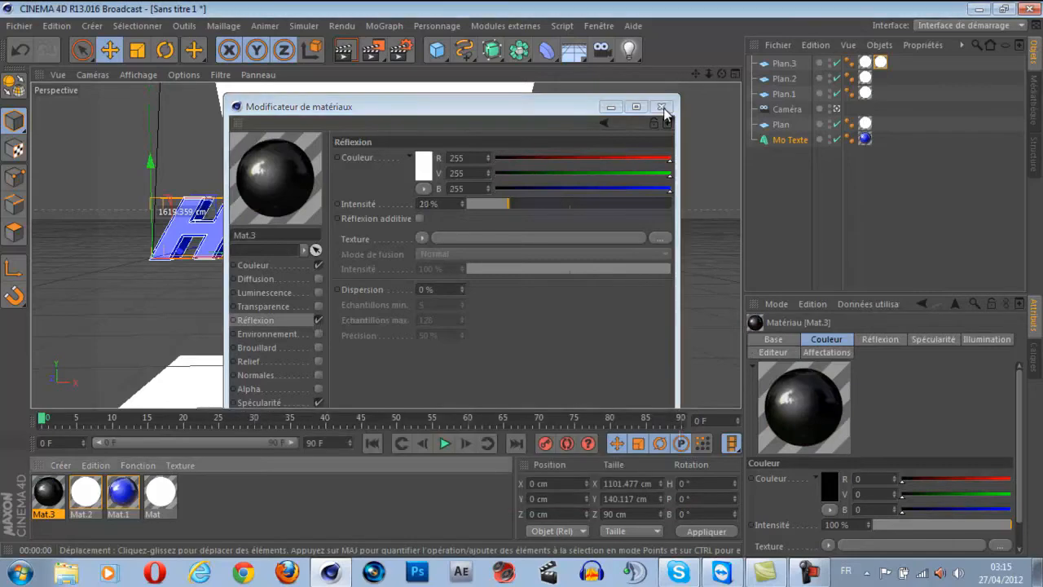
drag(54, 499, 262, 249)
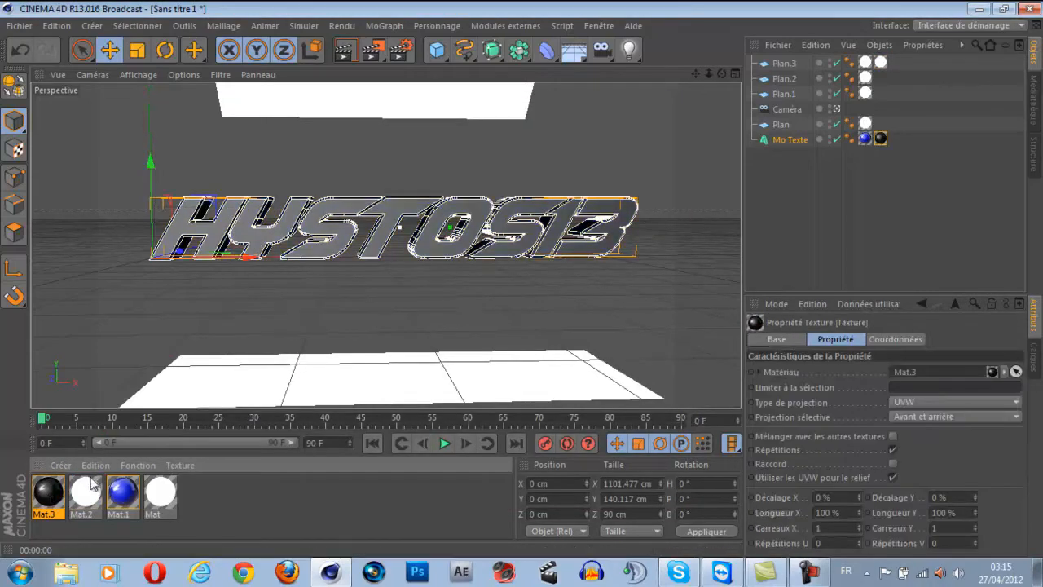
Place the blue material after the black one on Mo Texte, limit it to selection C.1, and render the view
drag(865, 138, 895, 137)
click(909, 388)
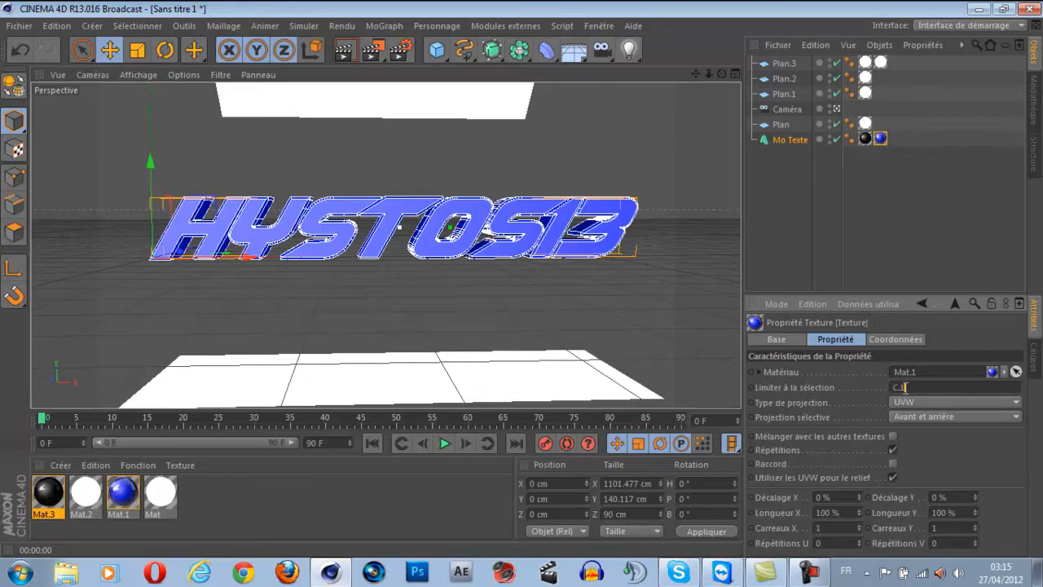
click(798, 219)
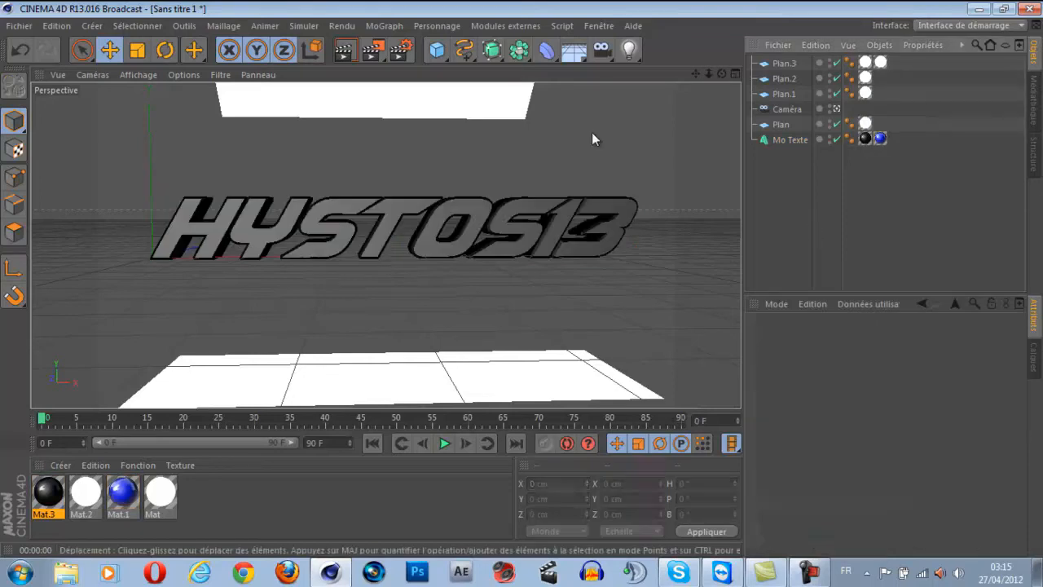
click(346, 51)
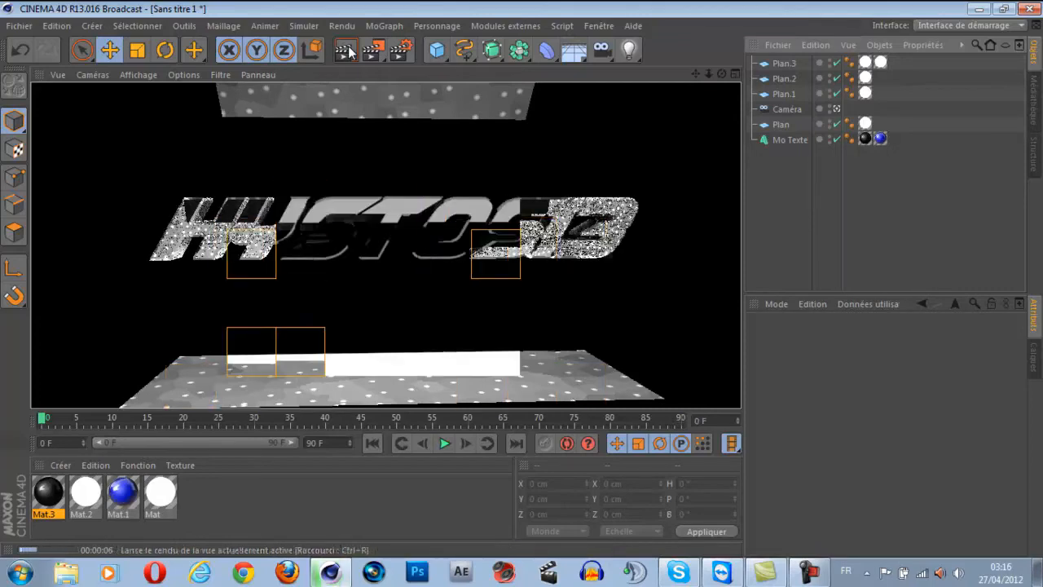
Try the black material after the blue one on Mo Texte with a test render, and restore the previous material order
click(881, 139)
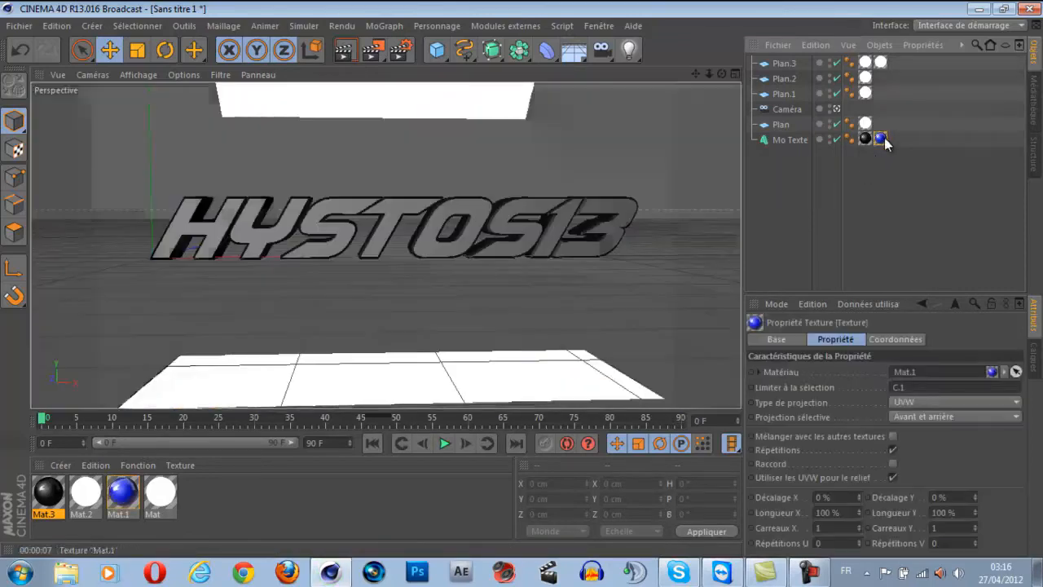
drag(909, 143, 910, 144)
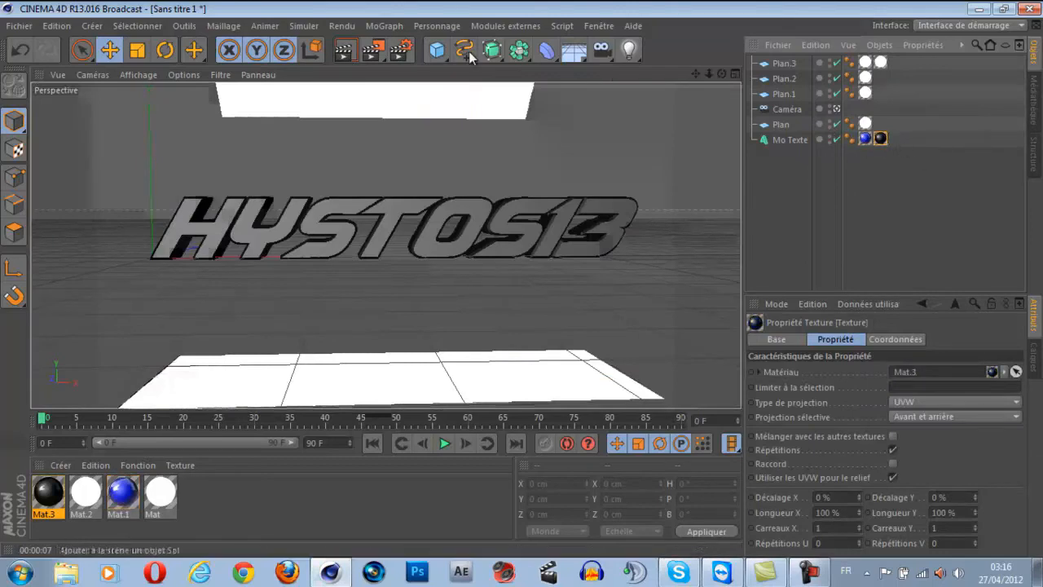
click(347, 48)
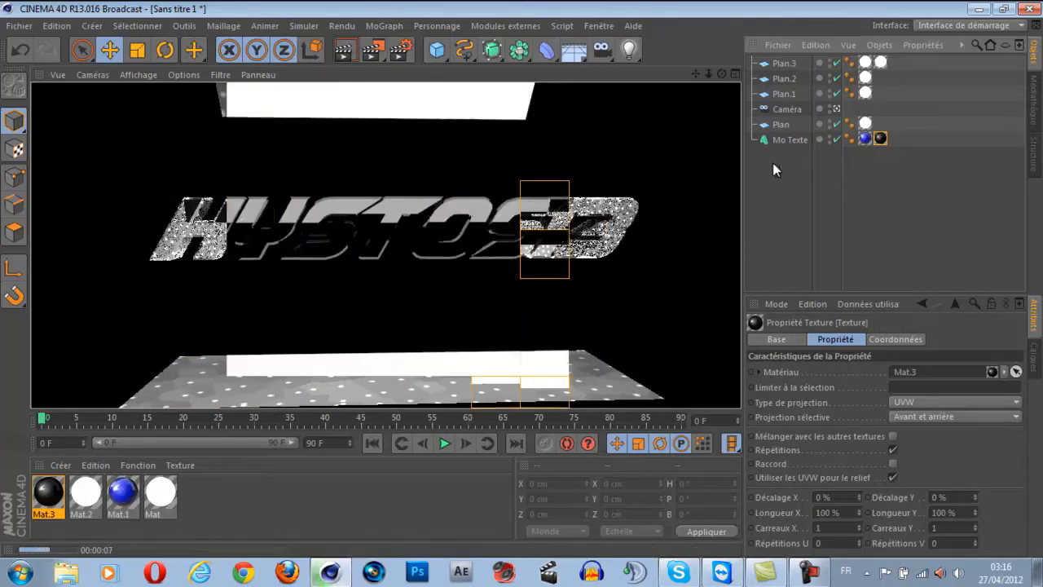
click(867, 142)
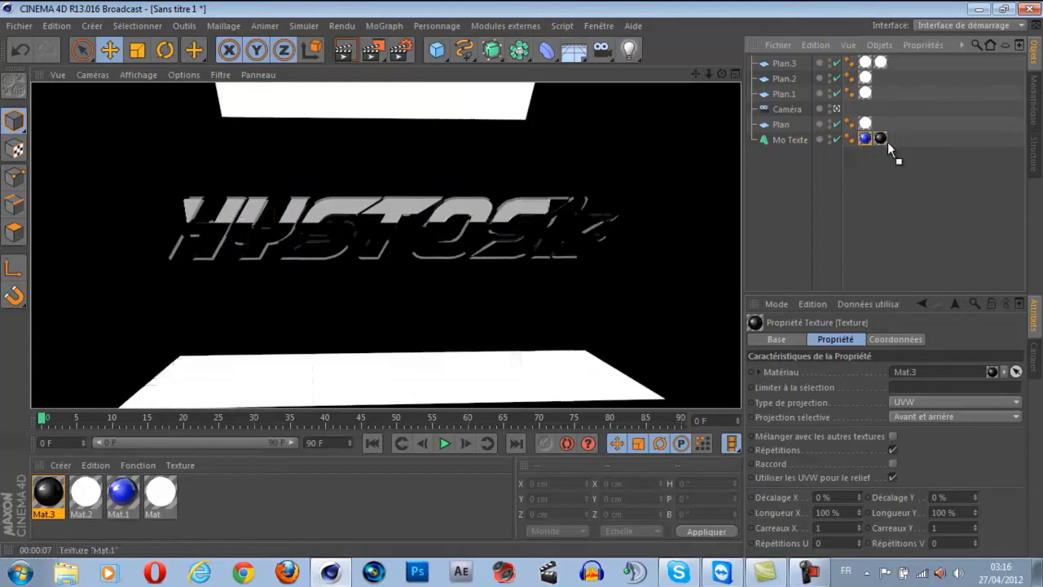
drag(907, 151, 894, 138)
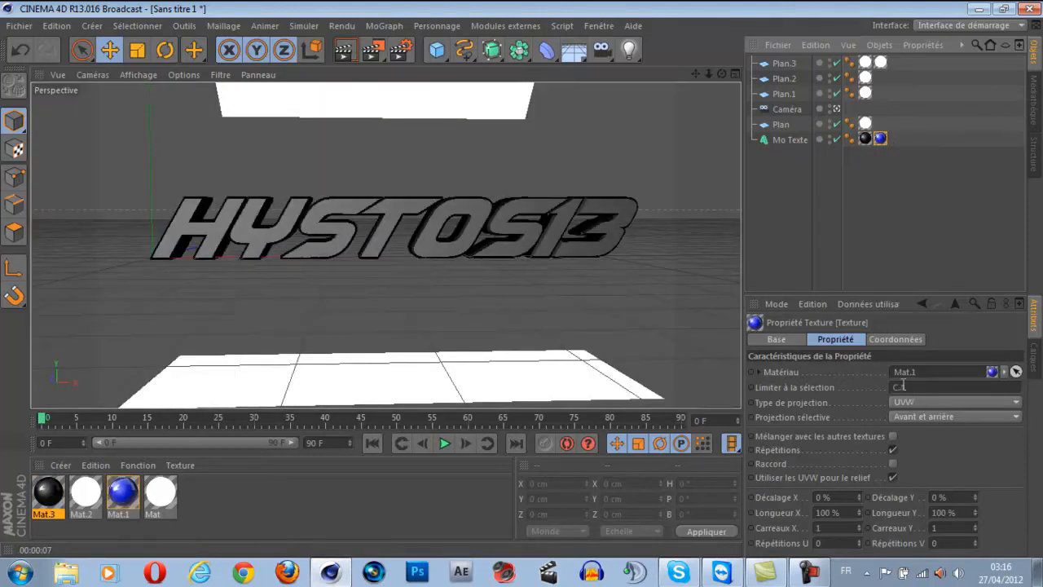
Limit the blue material to selection C1 and render the view to check the text
click(901, 386)
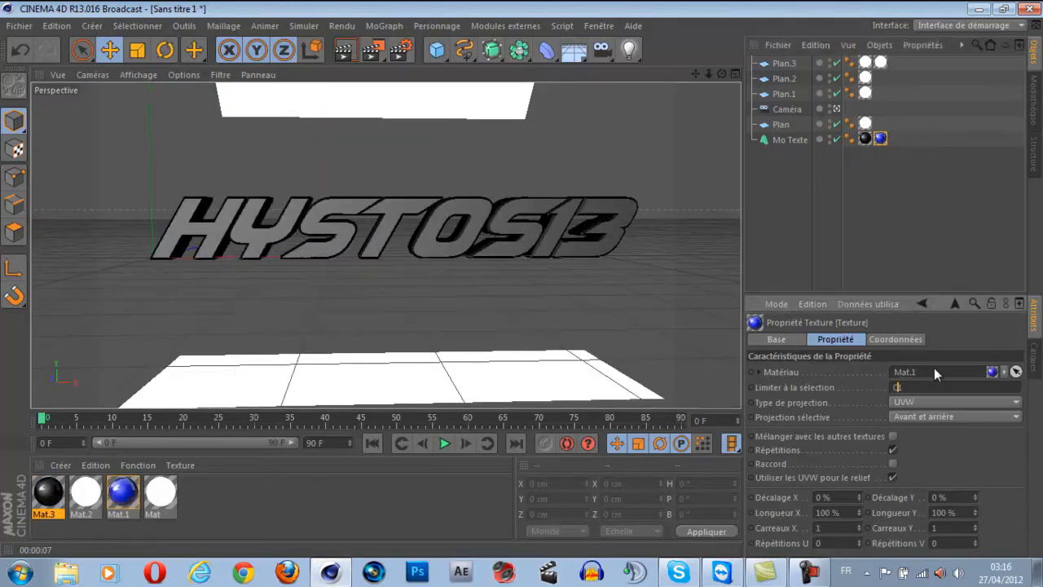
click(873, 217)
click(348, 49)
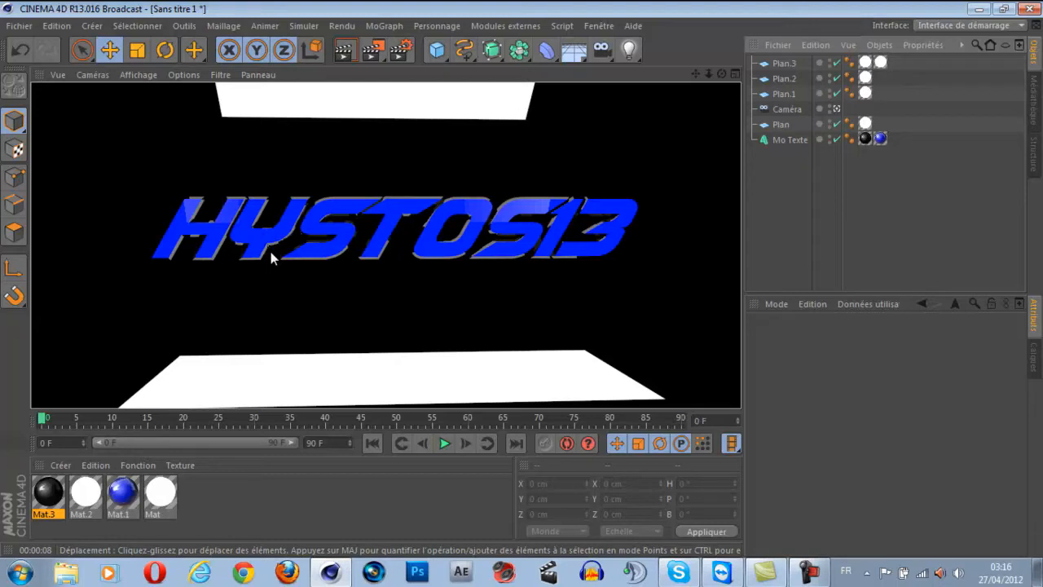
click(689, 580)
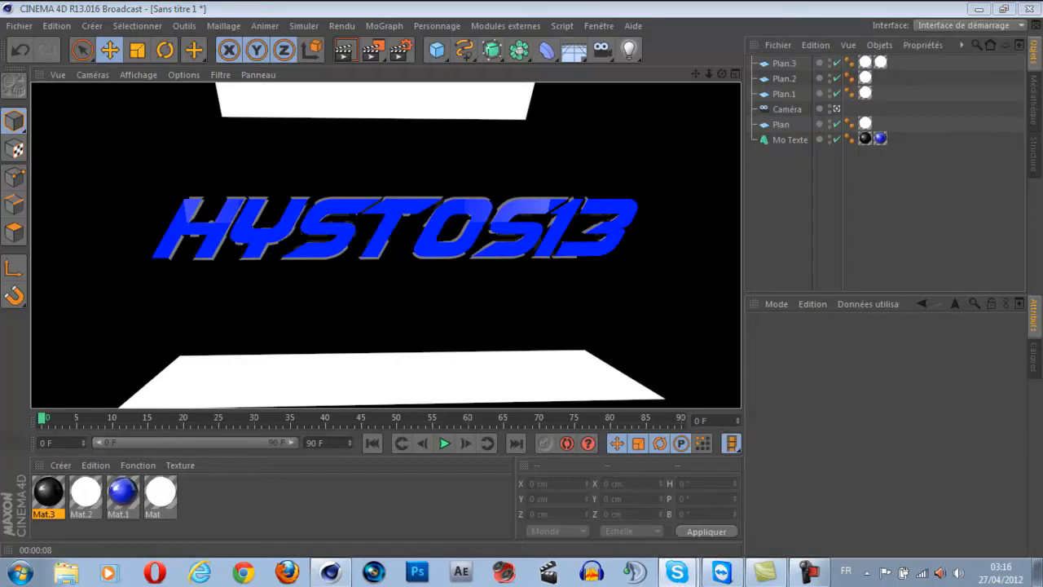
click(911, 405)
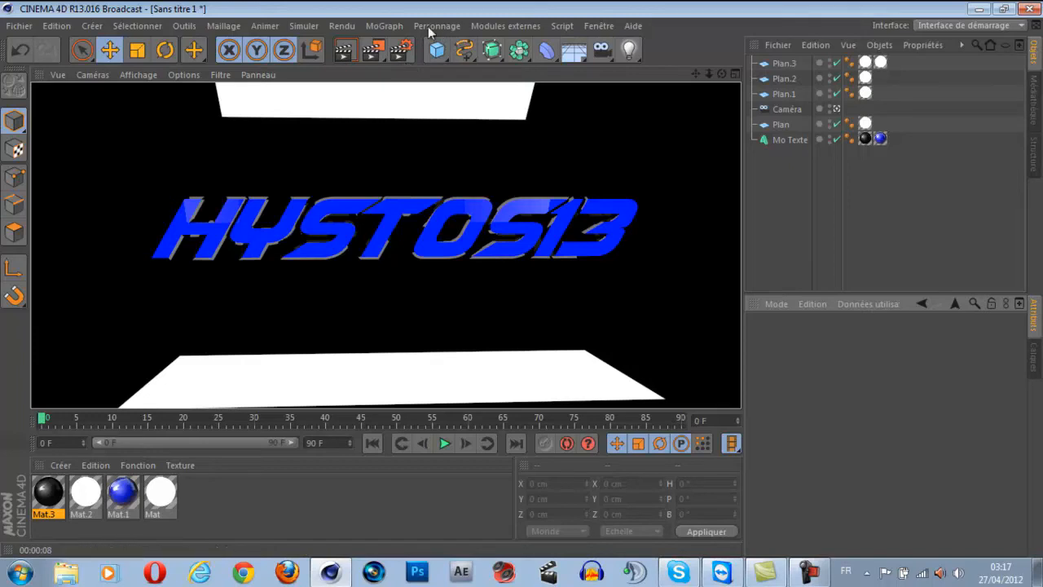
click(389, 26)
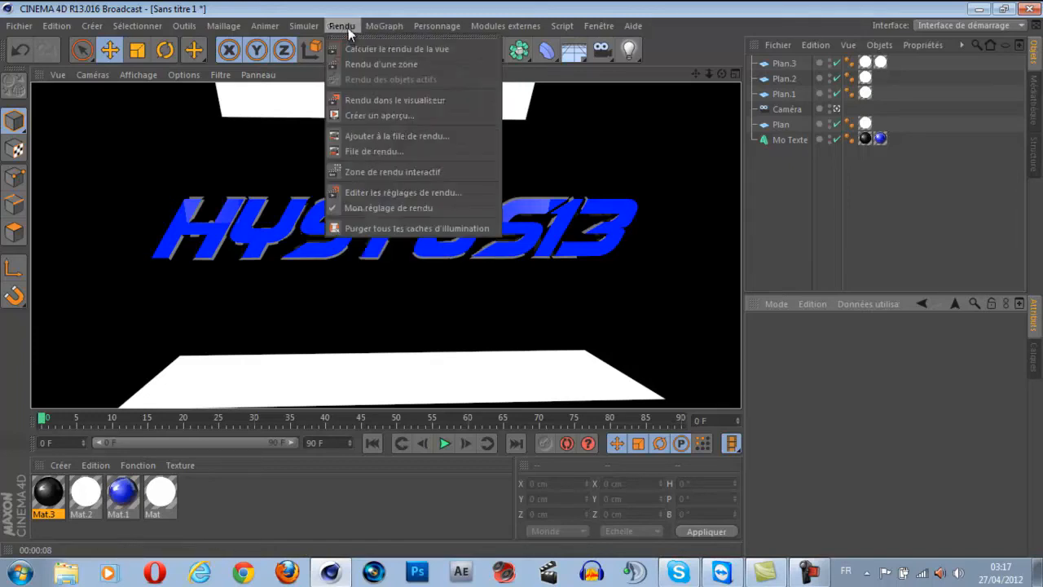
click(455, 6)
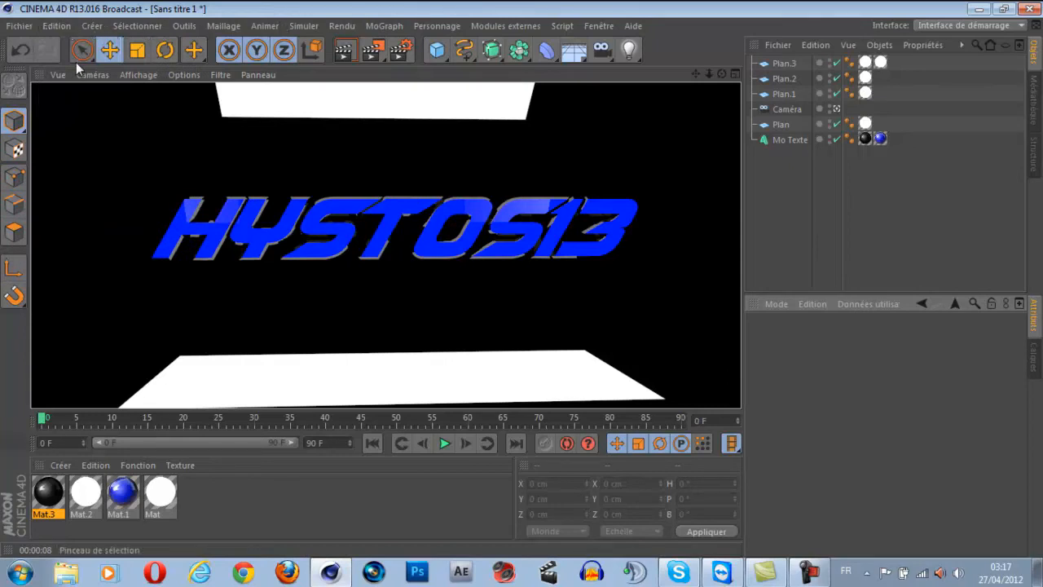
Add a null object (Neutre) and move it along the X axis to 557.964 cm, at the middle of the text
click(437, 50)
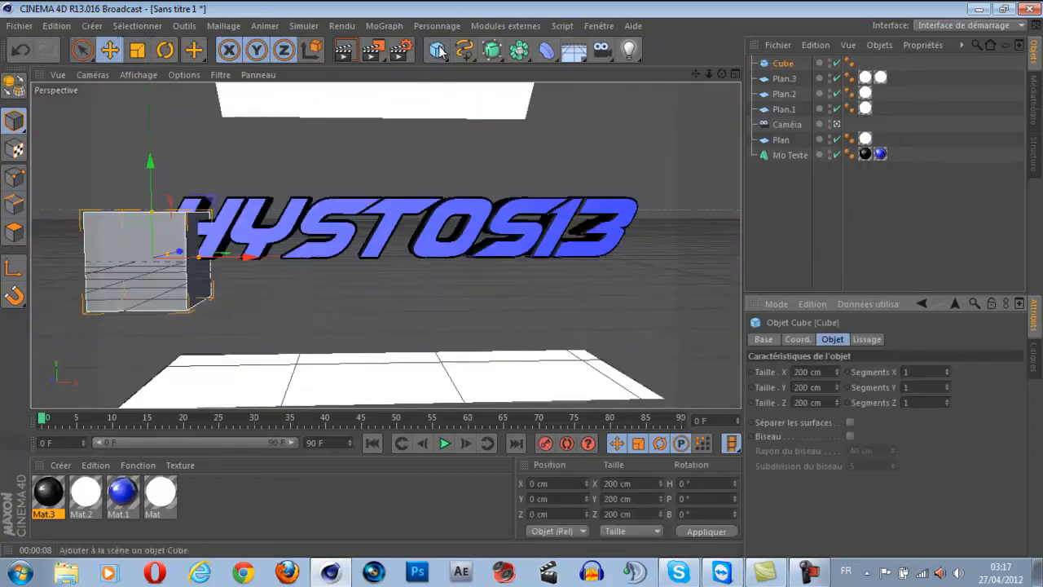
key(Delete)
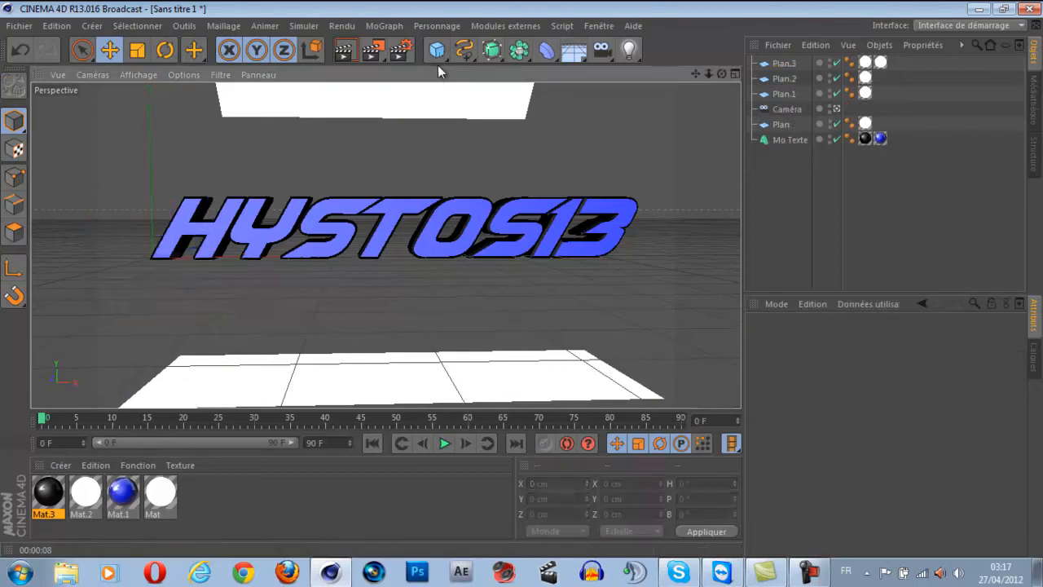
click(438, 53)
click(480, 65)
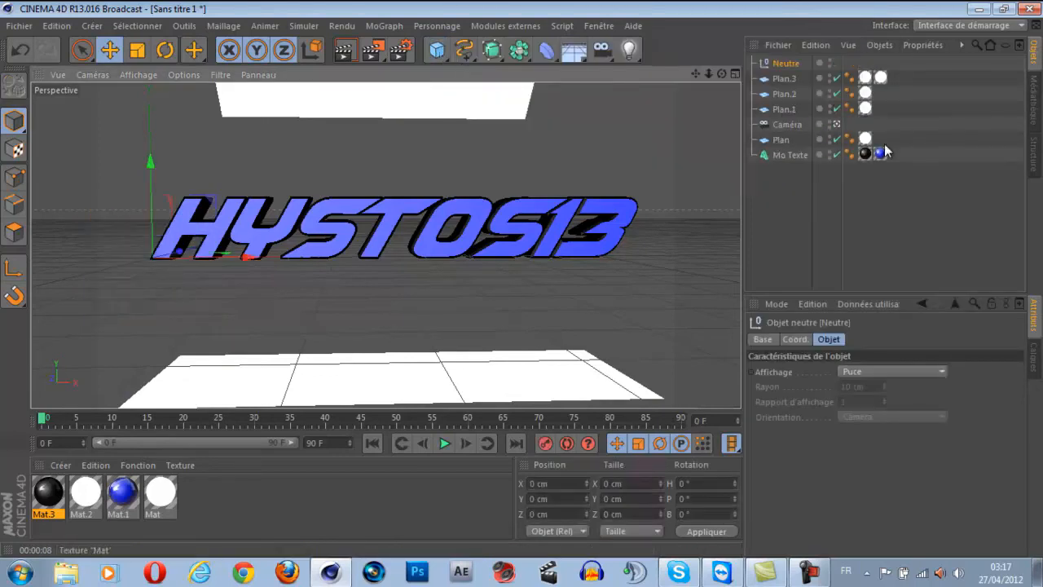
click(787, 155)
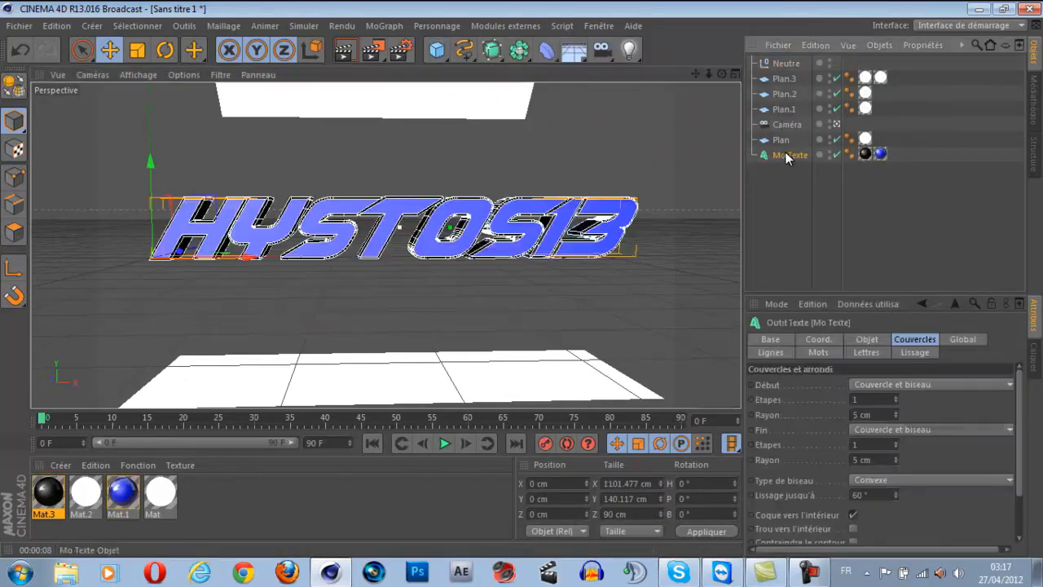
click(787, 62)
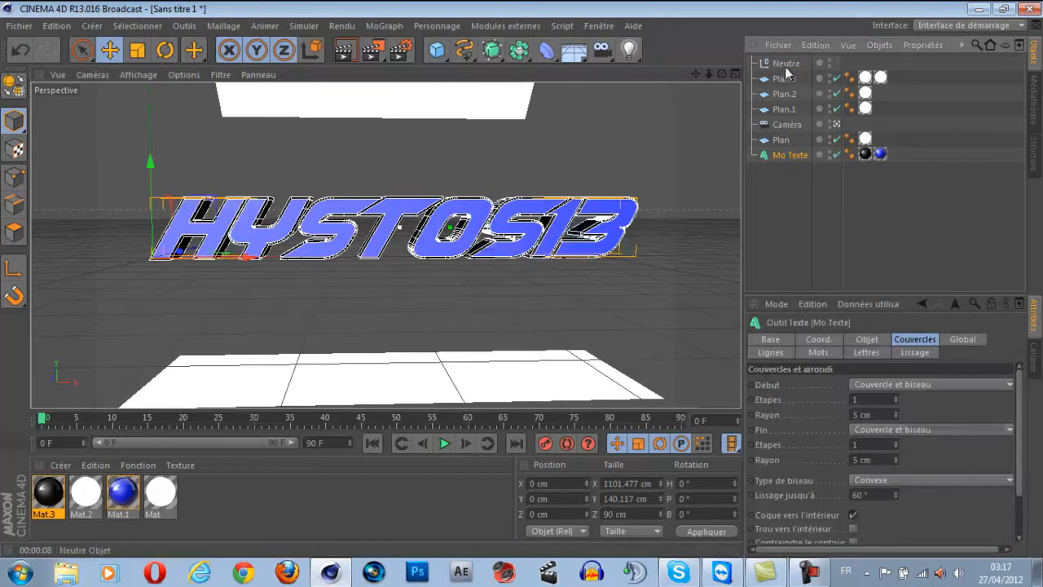
drag(240, 259, 491, 257)
Make Mo Texte a child of the Neutre null object
drag(798, 157, 792, 61)
click(752, 63)
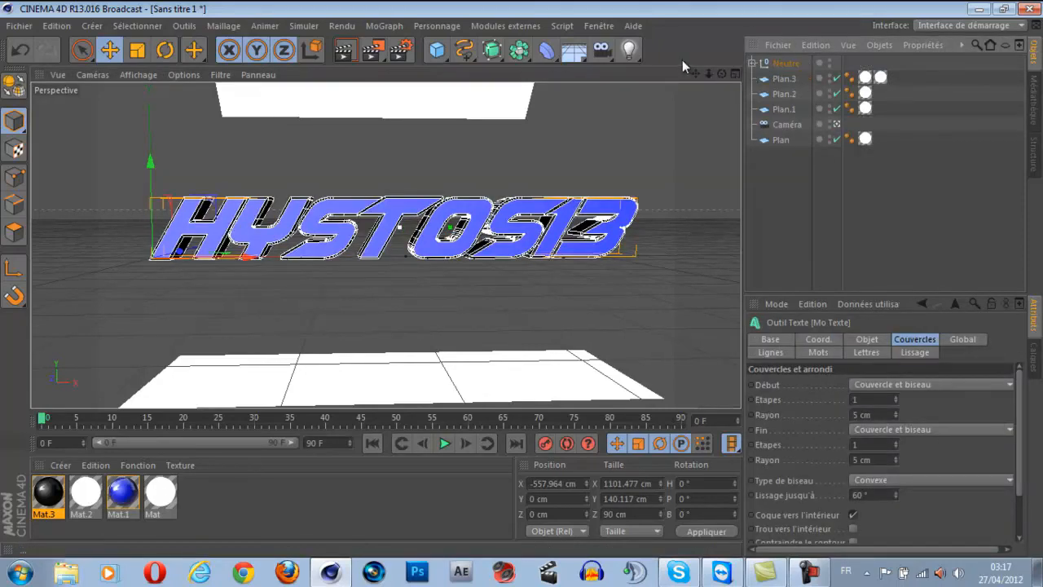
drag(724, 74, 522, 279)
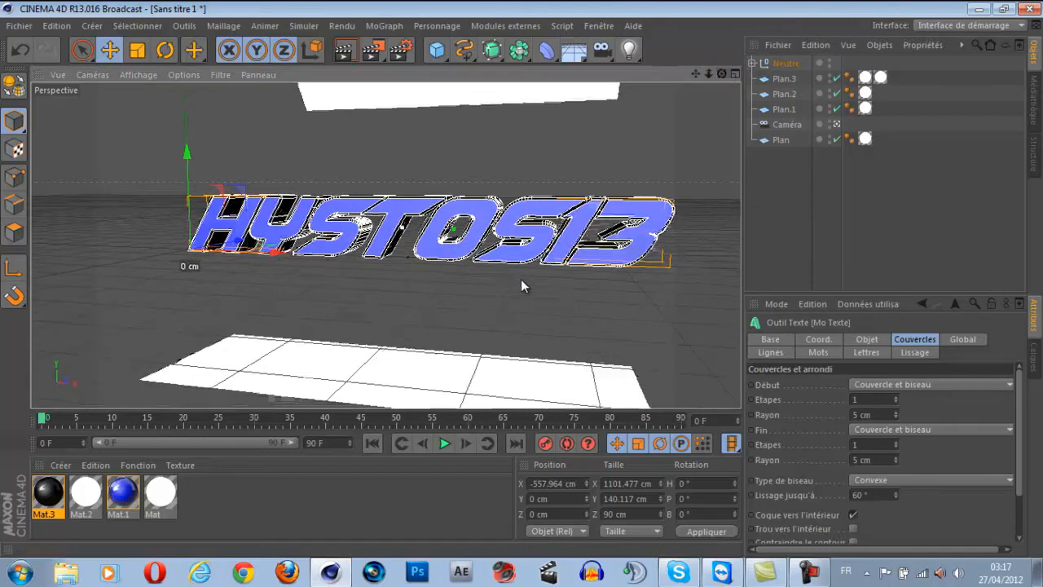
key(ctrl+z)
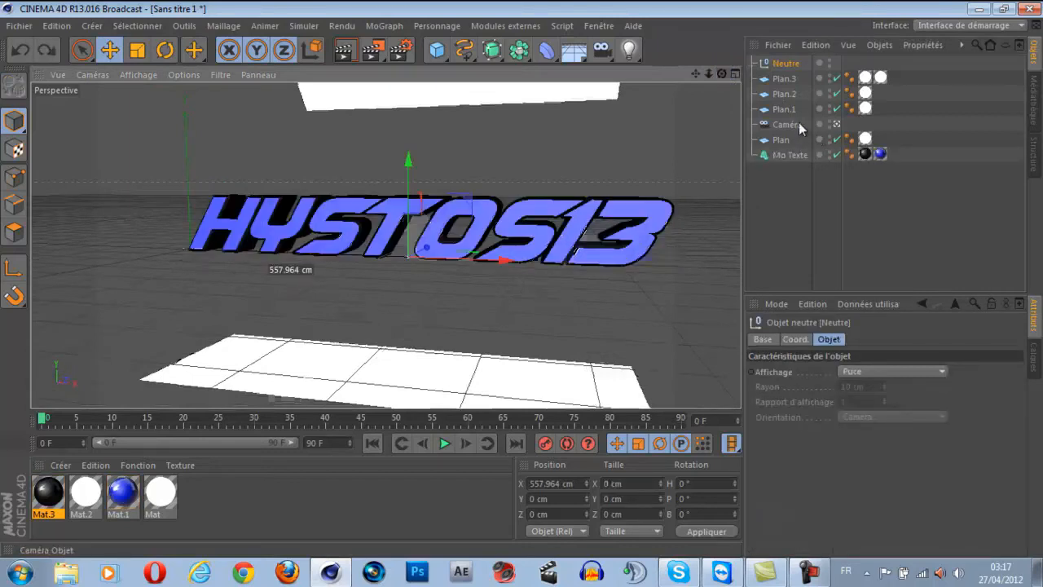
drag(804, 154, 786, 62)
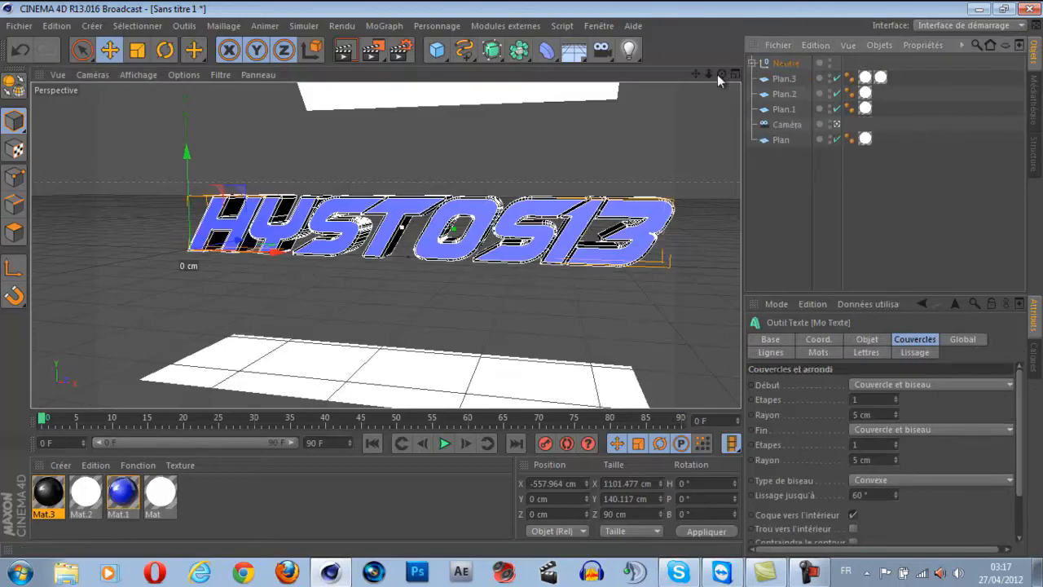
Leave the camera view for the free perspective view and select the Neutre null object
drag(719, 74, 520, 279)
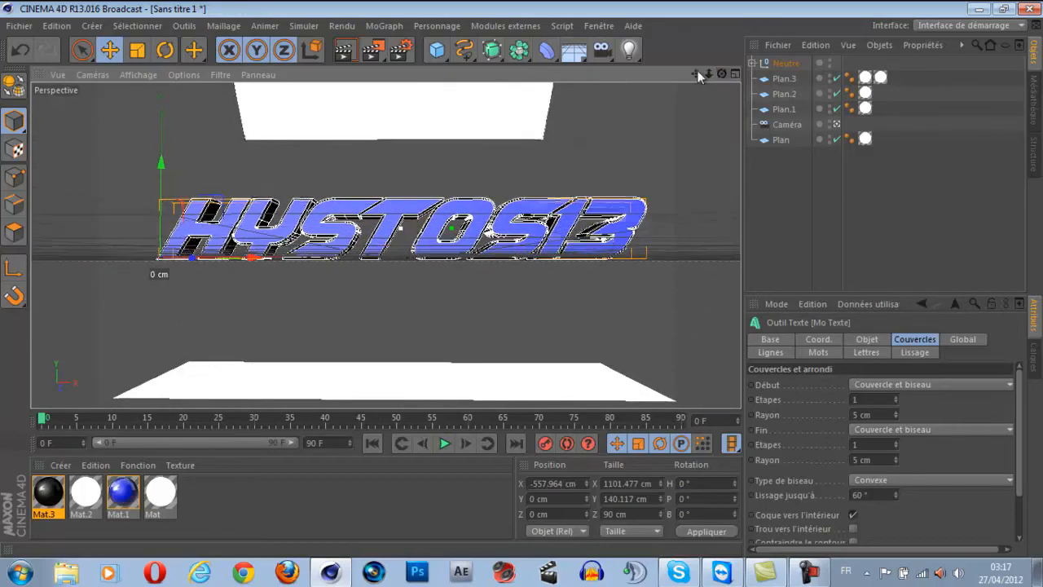
mouse_move(694, 75)
mouse_down()
mouse_move(522, 281)
mouse_move(698, 79)
mouse_up()
drag(523, 279, 699, 79)
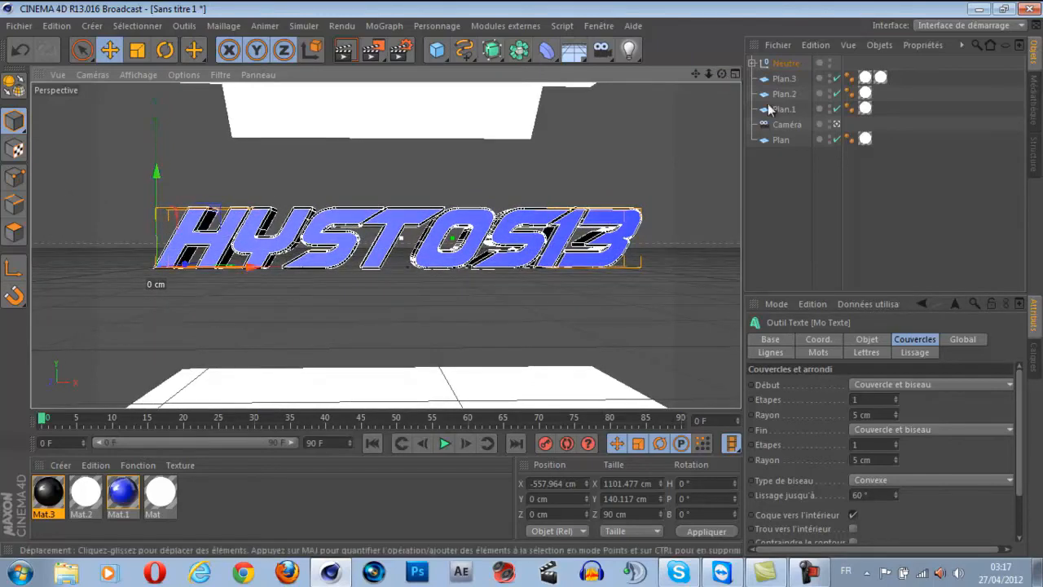
click(836, 124)
drag(709, 74, 520, 281)
click(784, 63)
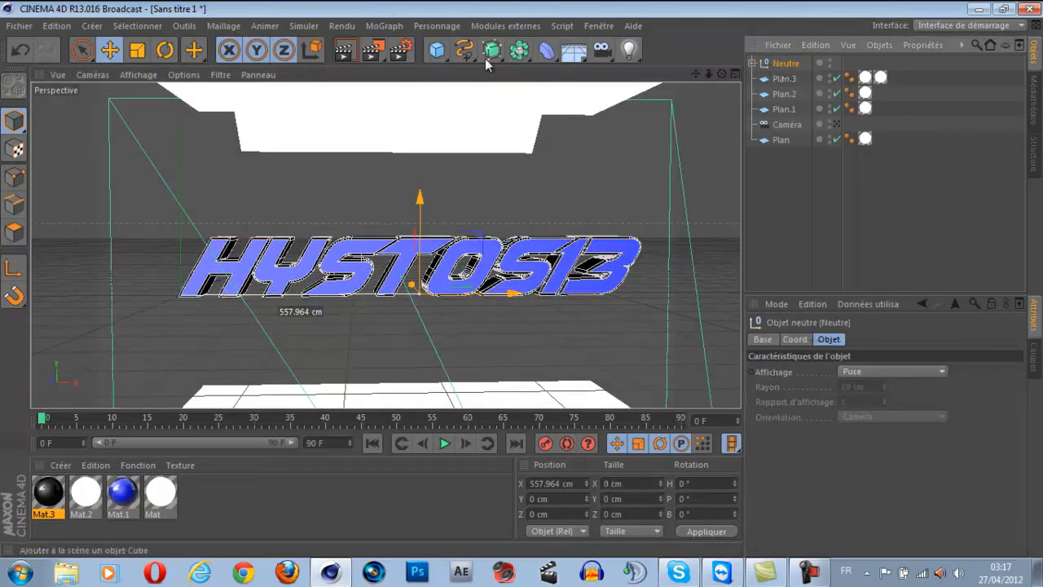
drag(721, 75, 522, 279)
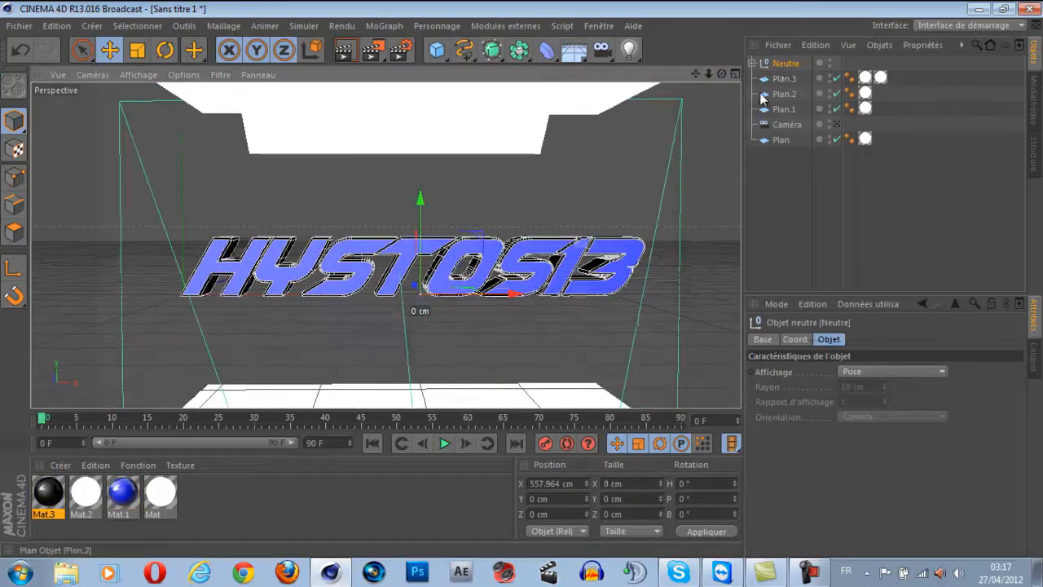
Try rotating the Neutre object about its vertical axis, and undo the rotation
click(164, 51)
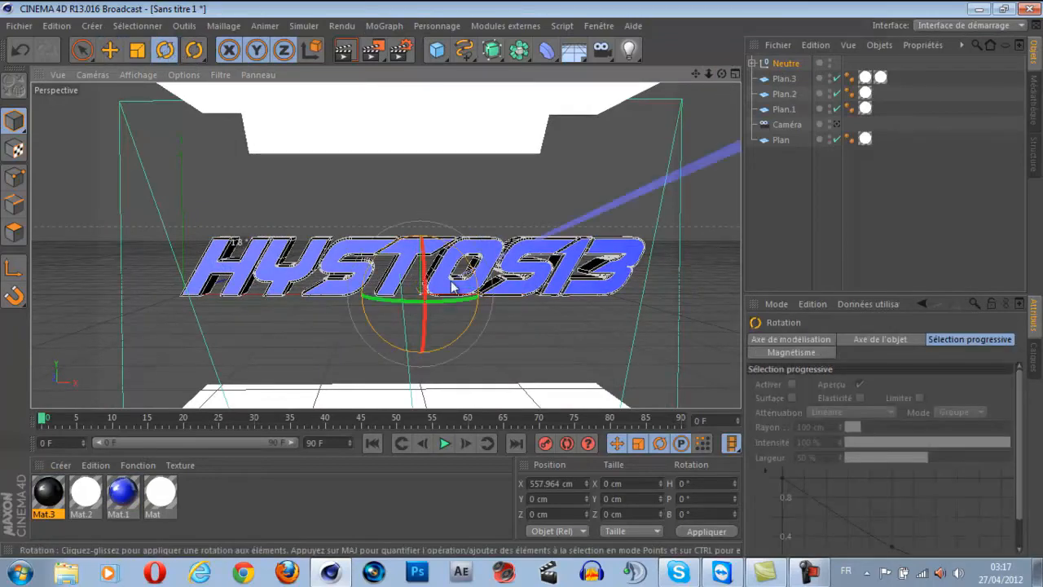
drag(448, 301, 528, 280)
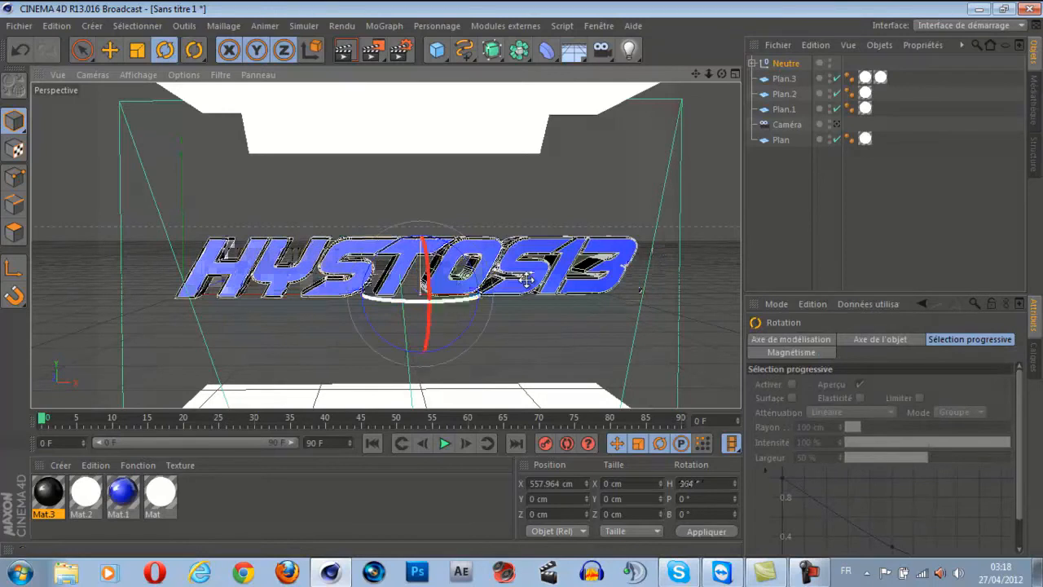
key(ctrl+z)
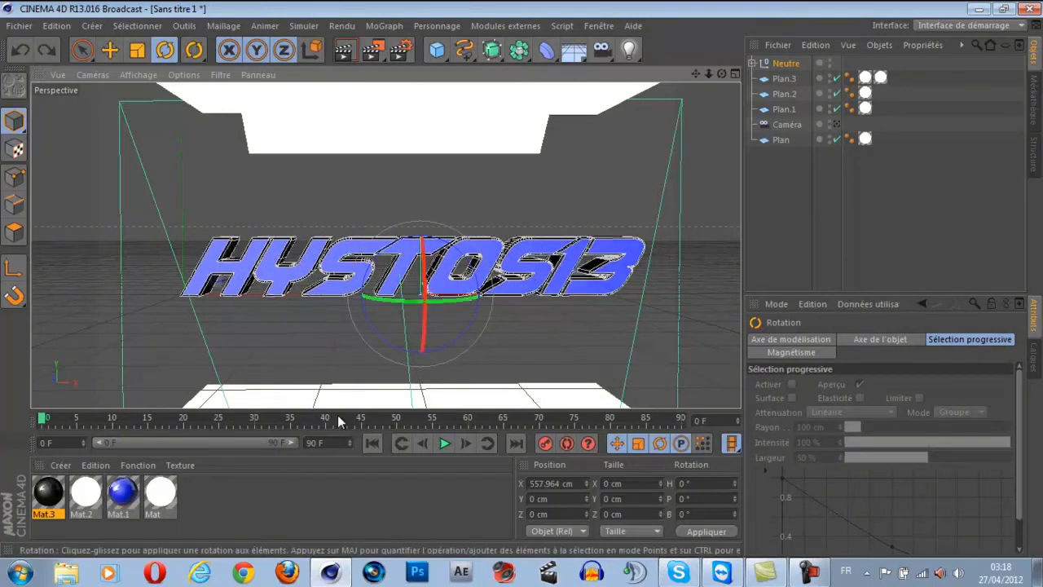
Set the animation length to 200 frames and extend the timeline's preview range to the full 200 frames
click(322, 443)
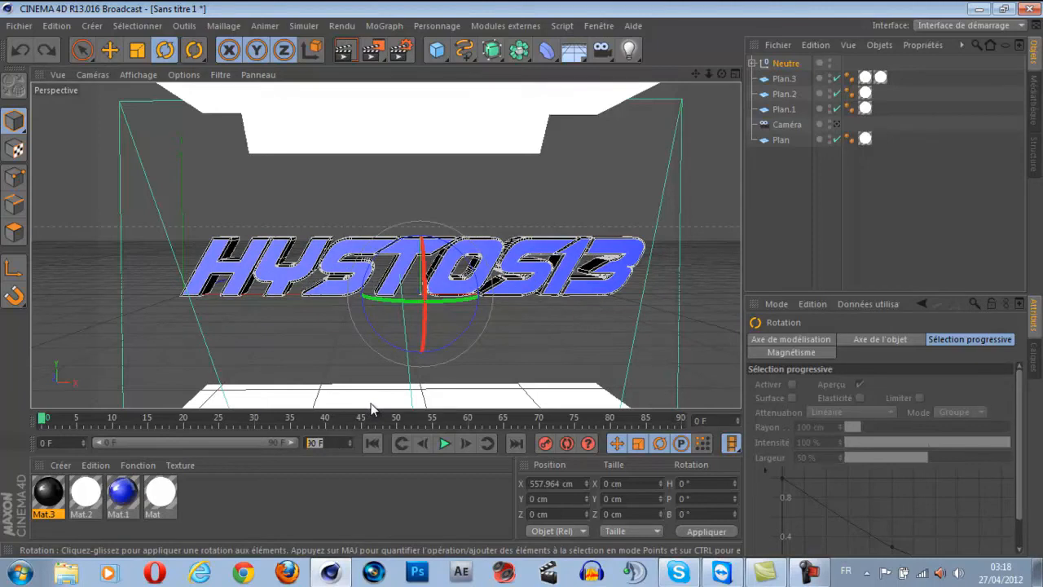
text(150)
key(Return)
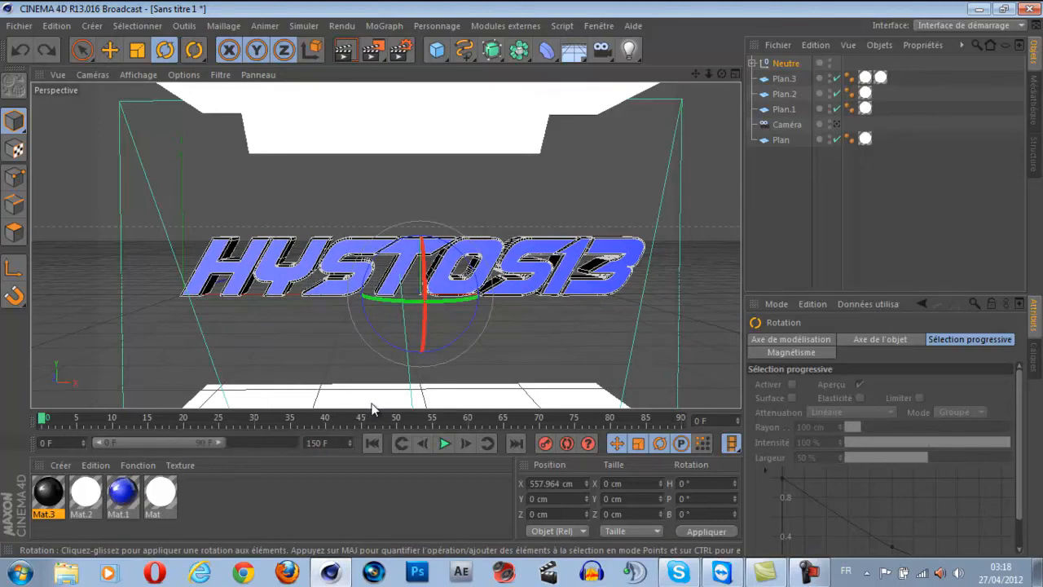
drag(221, 442, 295, 441)
text(200)
key(Return)
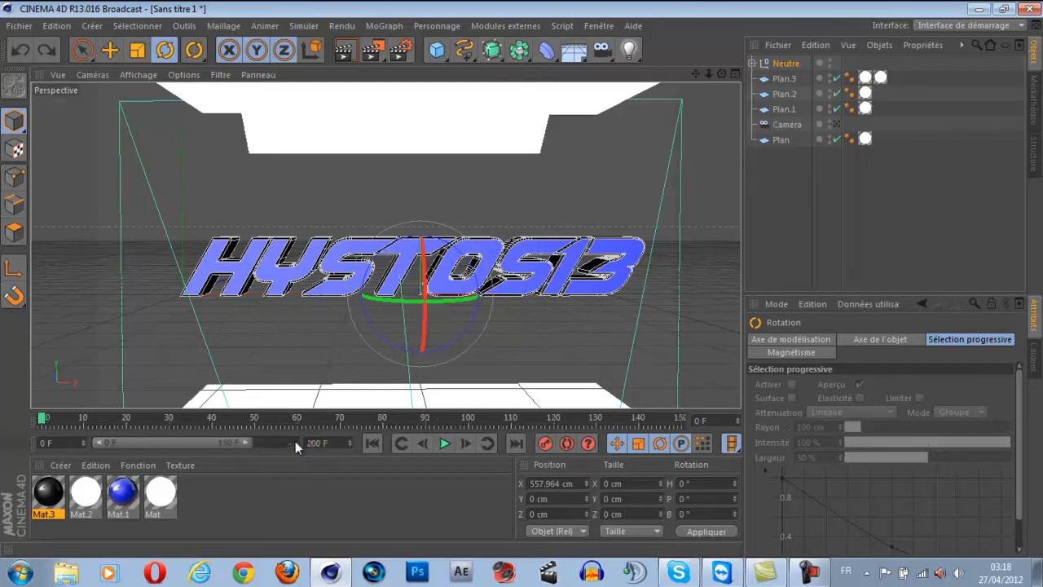
drag(251, 442, 313, 455)
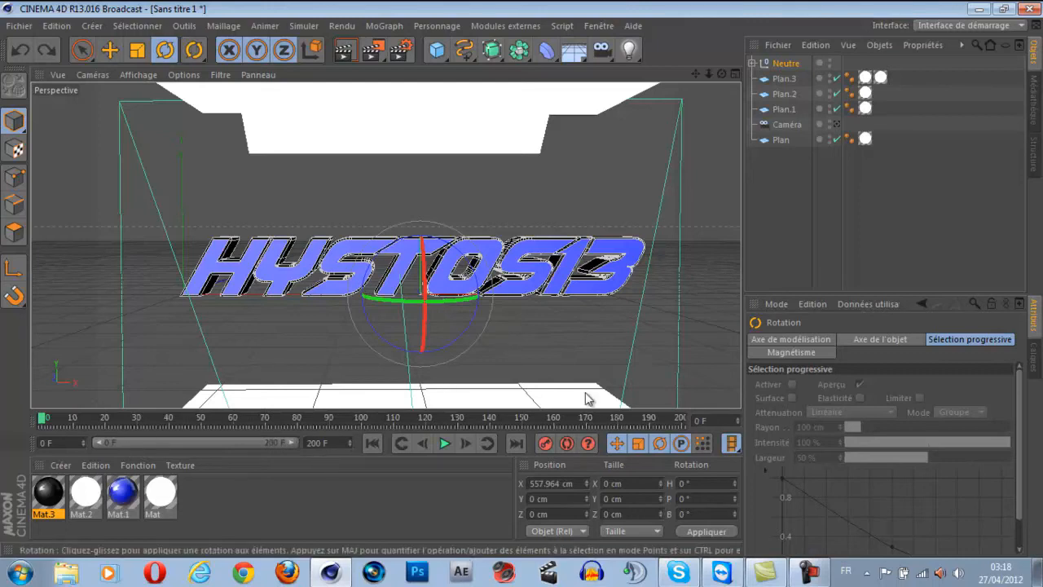
Keyframe the Neutre object at frame 0, and keyframe it at frame 150 with its heading rotated 360°
click(545, 444)
drag(49, 419, 526, 432)
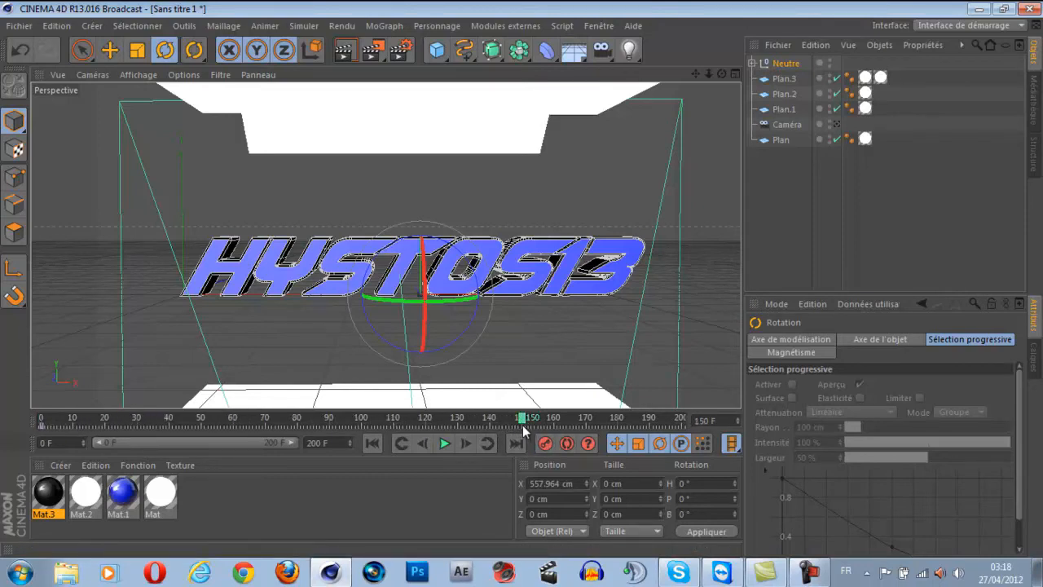
drag(450, 306, 519, 278)
click(545, 447)
Play back the text's rotation animation, and render the camera view at frame 17
drag(521, 420, 57, 381)
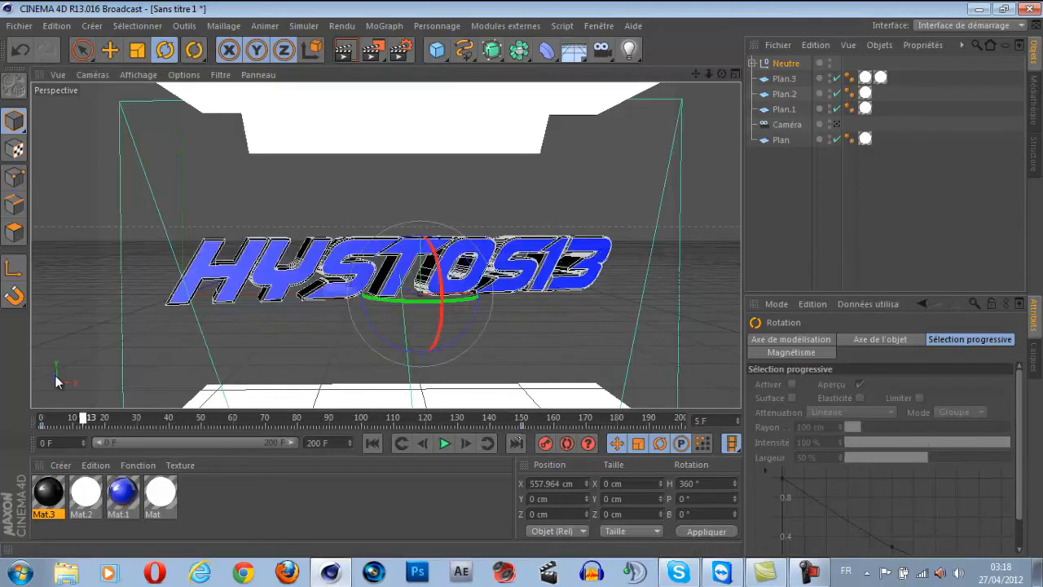
click(445, 444)
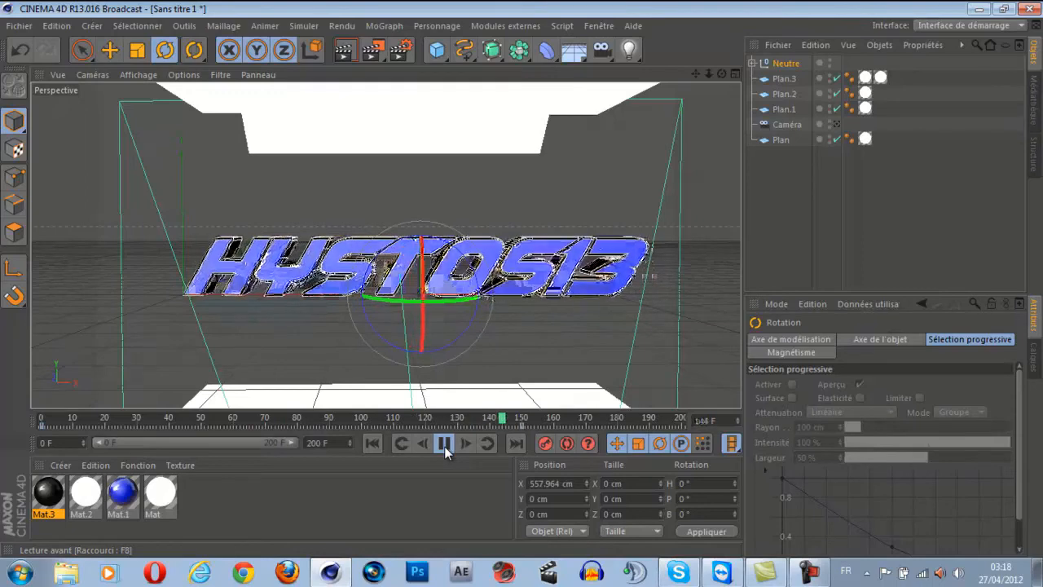
click(447, 444)
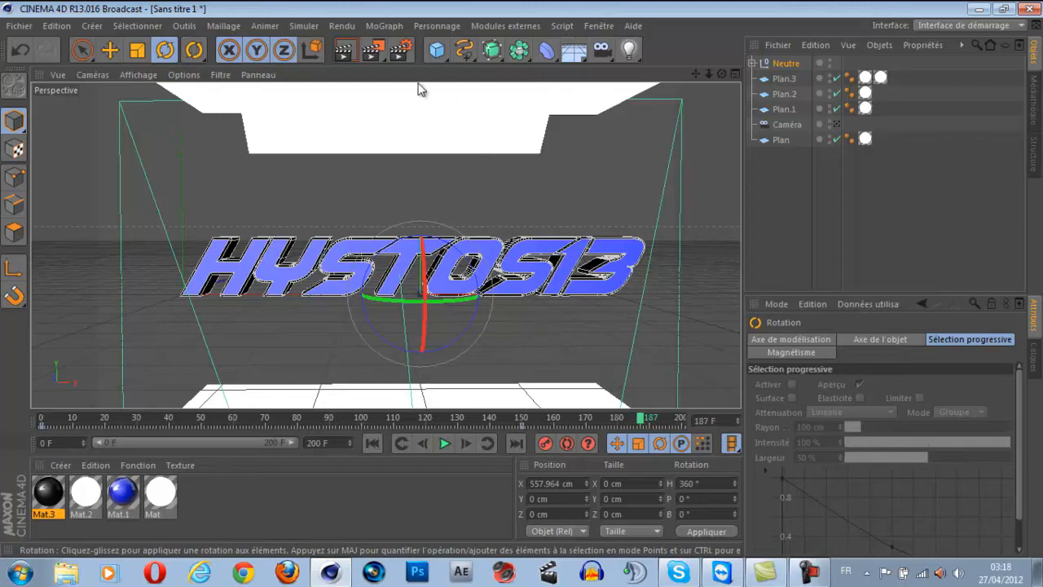
drag(640, 419, 95, 377)
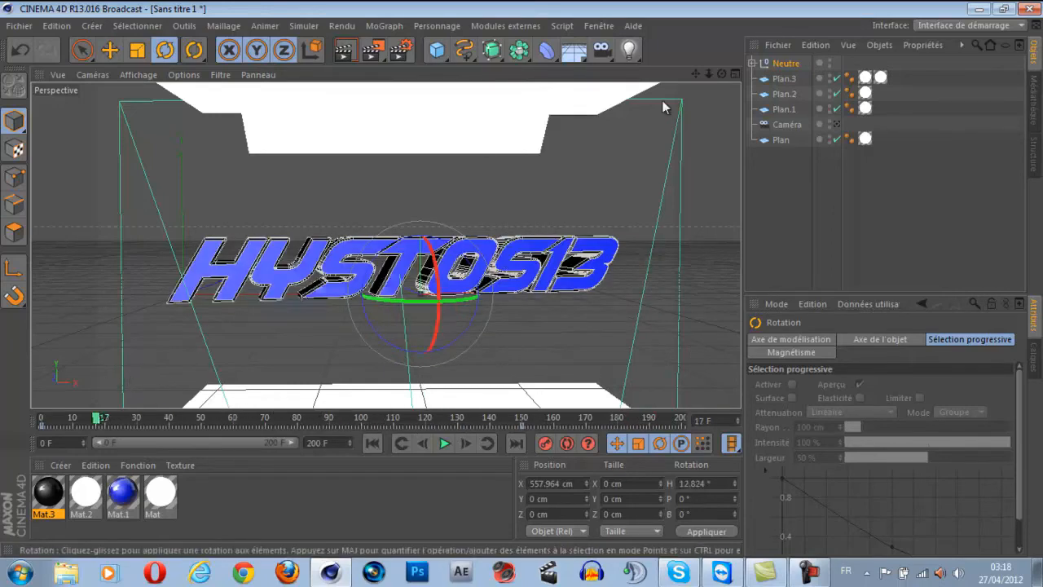
click(347, 49)
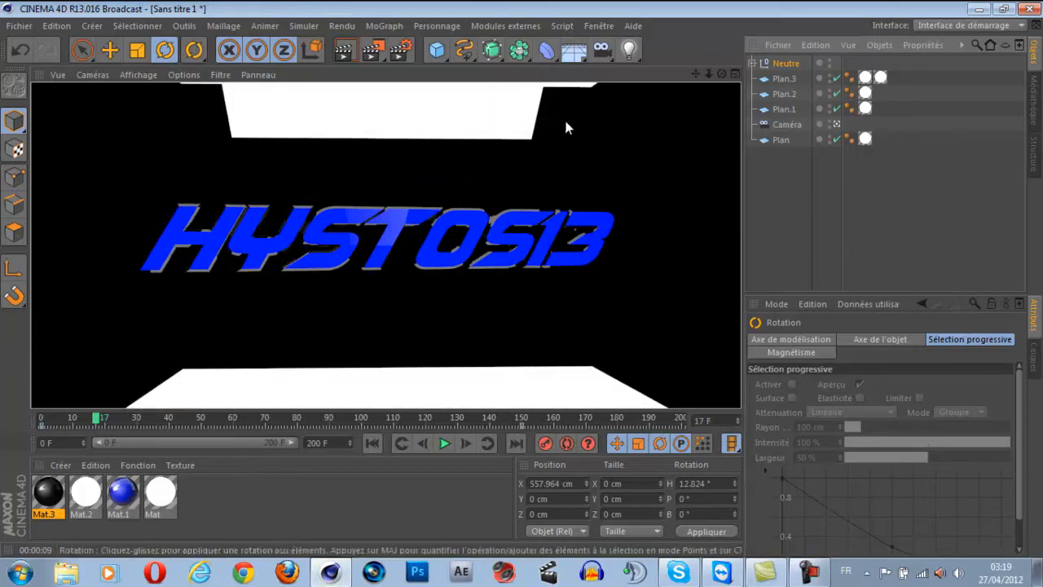
Outside the camera view, move Plan.1 lower beneath the text and raise the overhead Plan to about 776 cm in Y
click(806, 185)
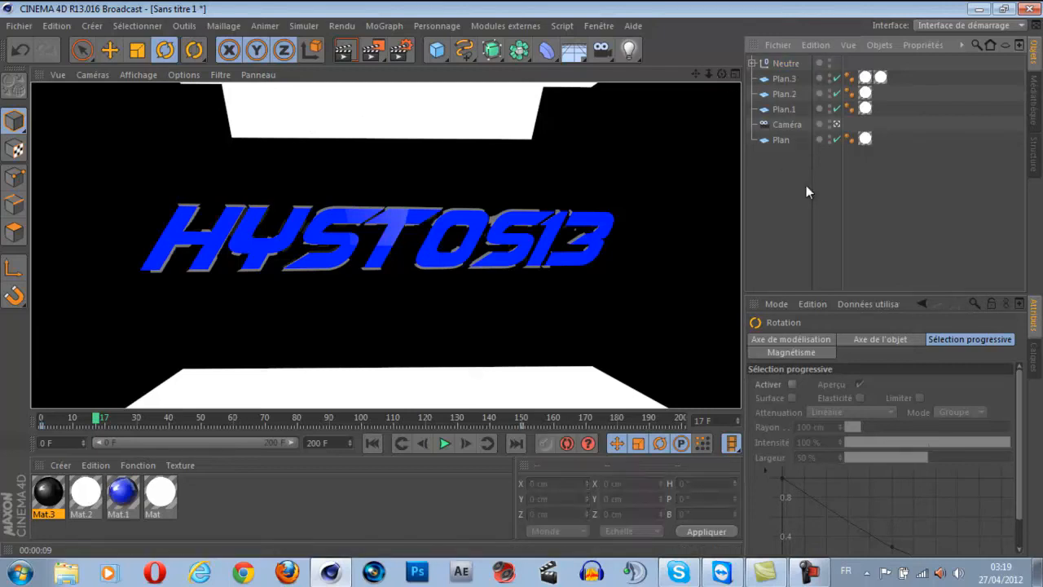
click(837, 125)
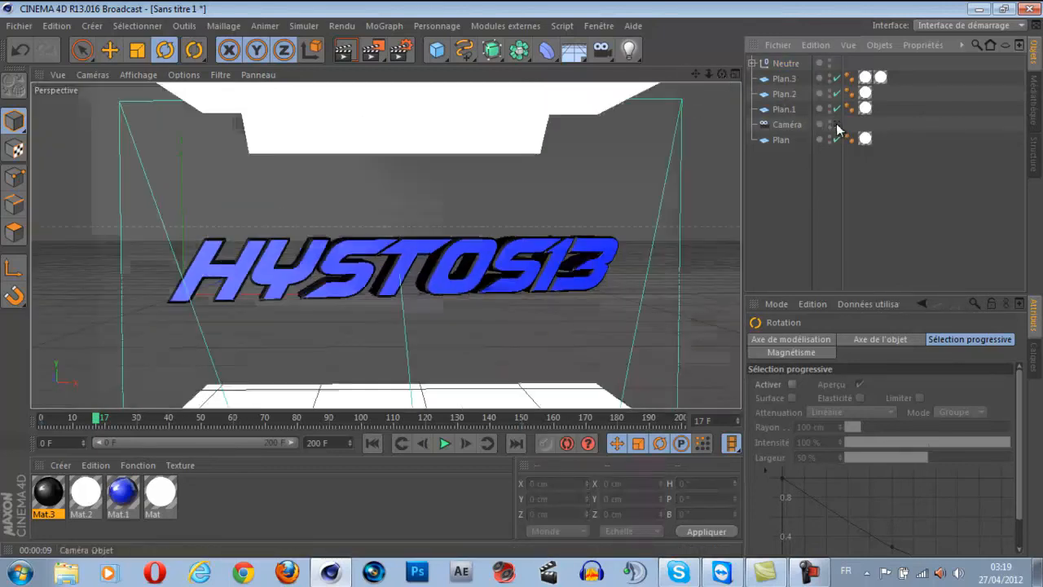
scroll(524, 280, down, 5)
drag(524, 279, 524, 279)
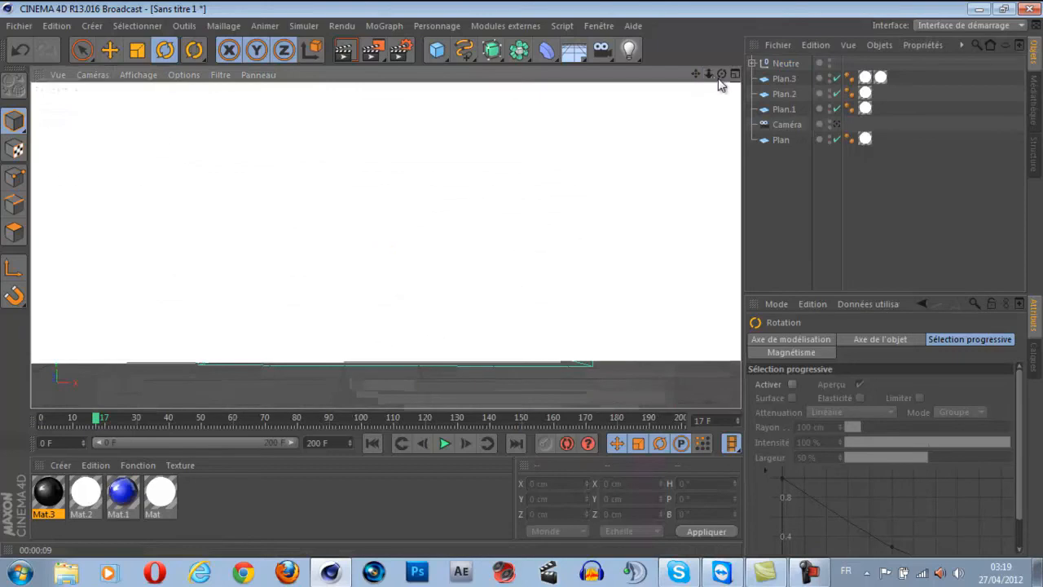
drag(722, 75, 524, 280)
click(422, 310)
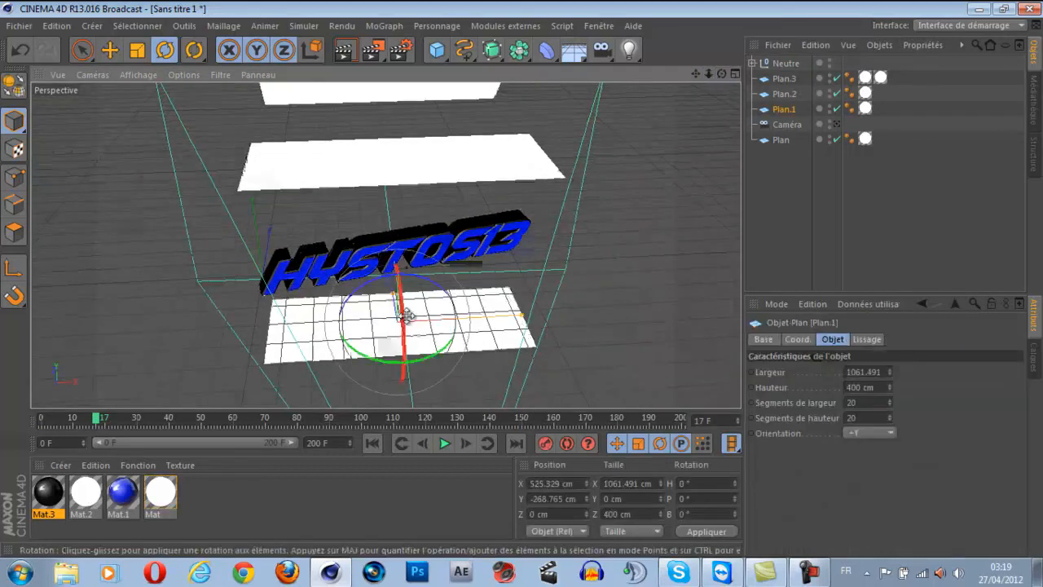
key(e)
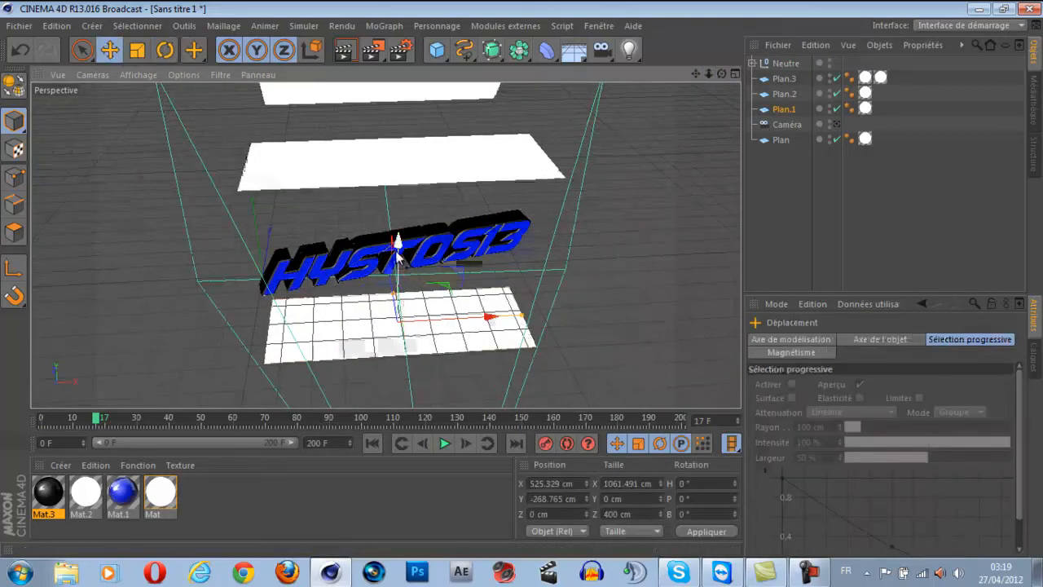
drag(397, 242, 389, 298)
click(396, 163)
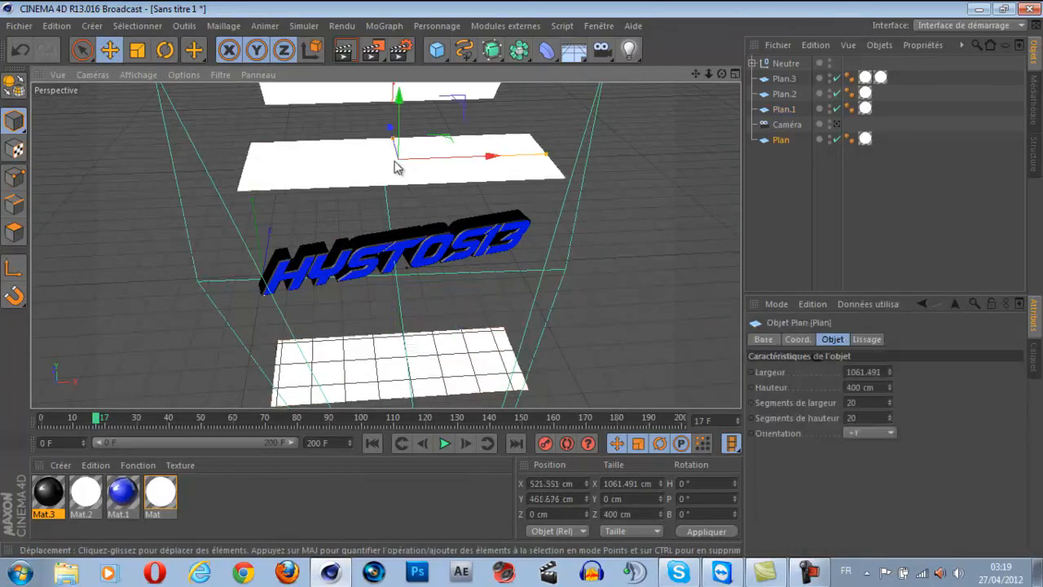
drag(397, 121, 397, 39)
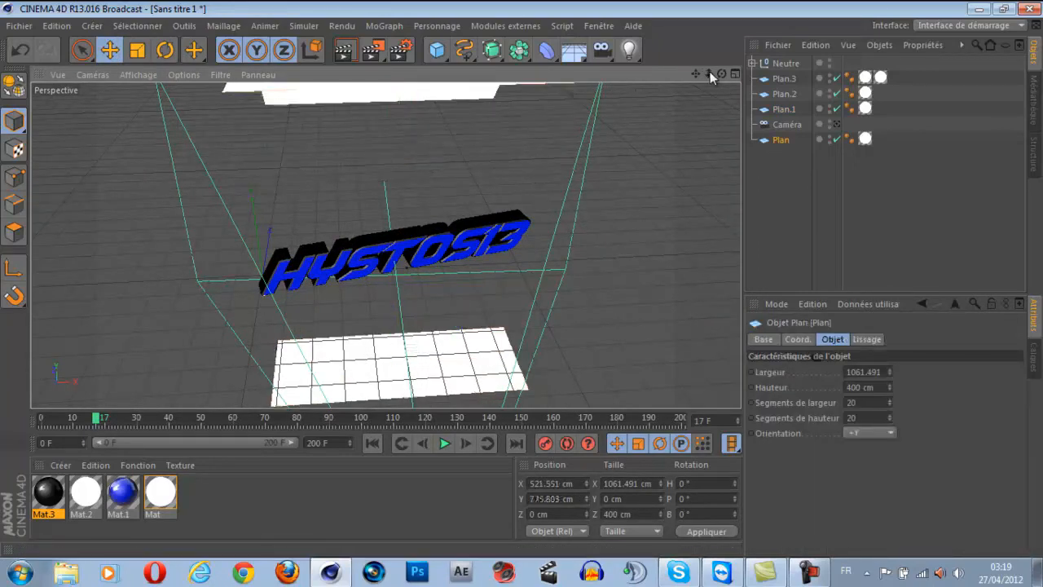
Move the tilted plane Plan.2 up and back to about Y 825 cm and Z 903 cm, and check it through the camera
drag(721, 73, 562, 228)
click(594, 182)
drag(627, 126, 729, 85)
click(838, 124)
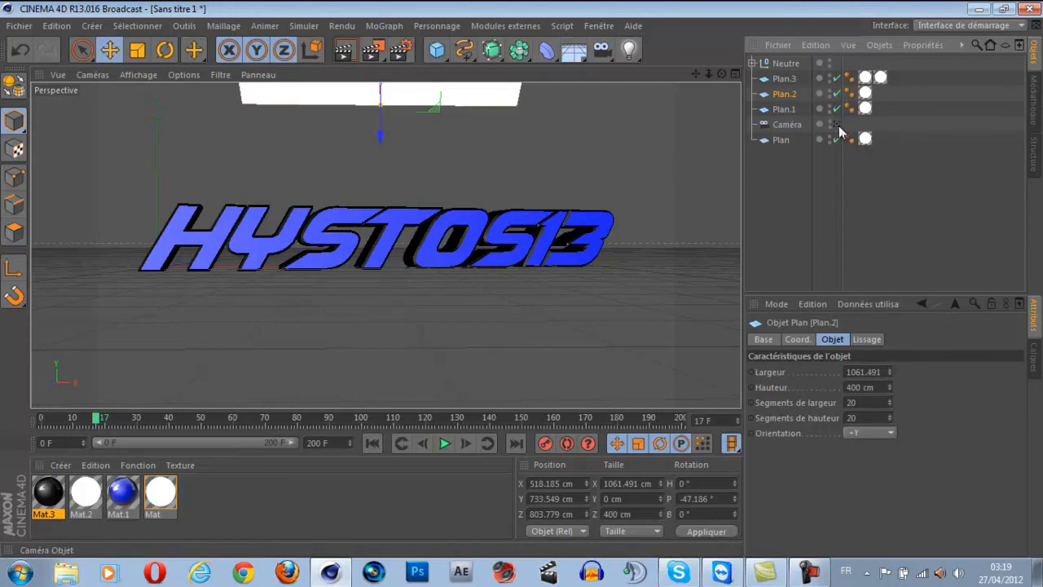
click(833, 124)
drag(685, 94, 737, 85)
click(837, 124)
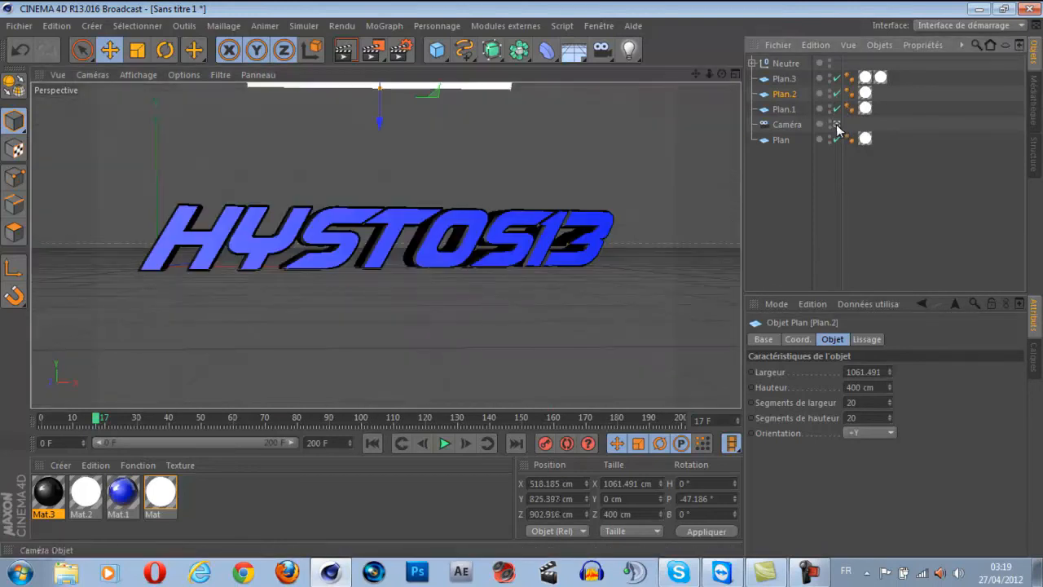
Move Plan.2 farther out of the camera's frame to about Y 1023 cm and Z 1116 cm, and render the camera view
click(836, 124)
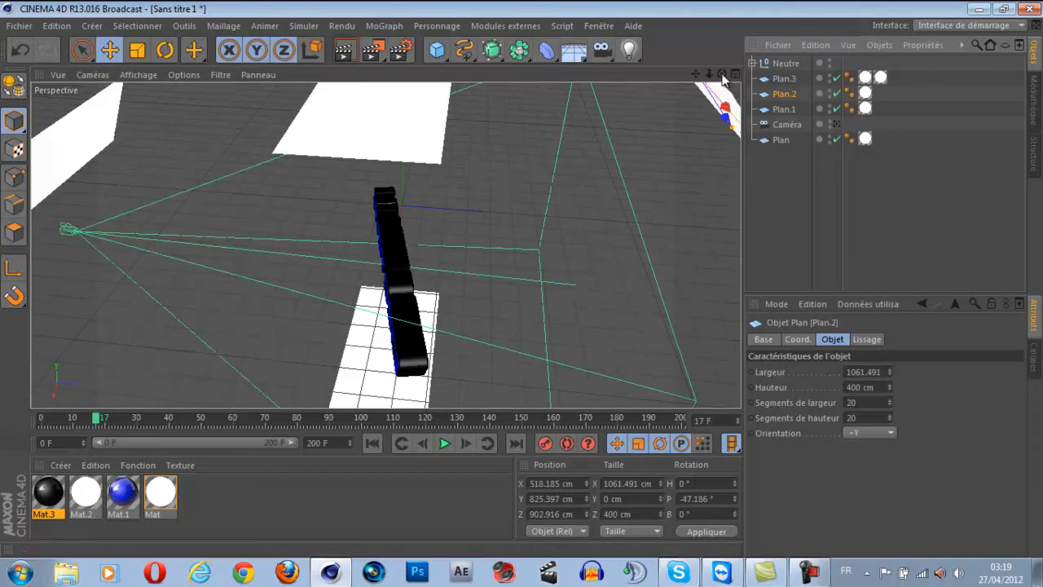
drag(710, 74, 519, 283)
mouse_move(669, 85)
mouse_down()
mouse_move(524, 279)
mouse_move(656, 84)
mouse_up()
click(837, 124)
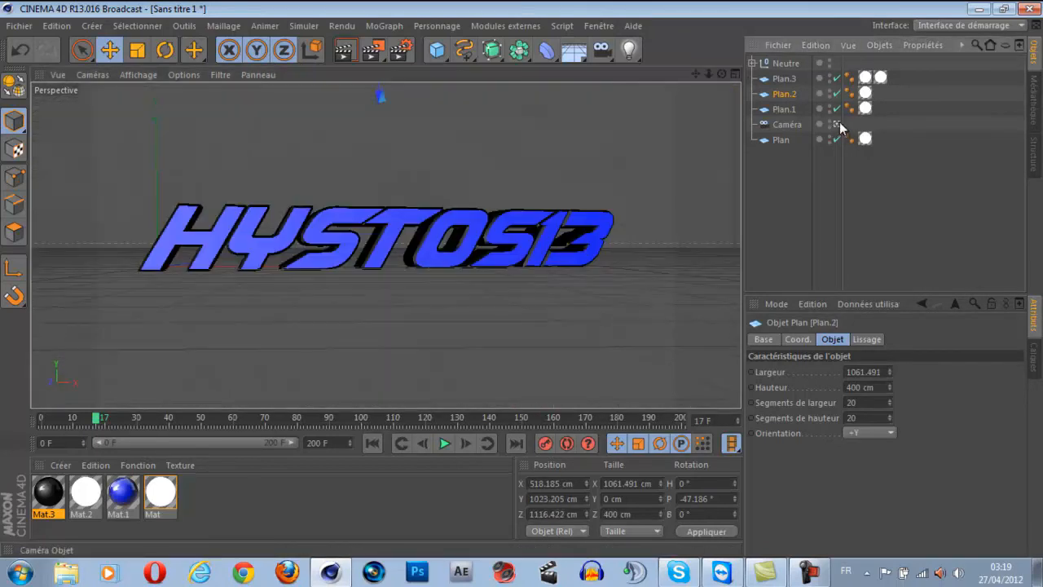
click(346, 50)
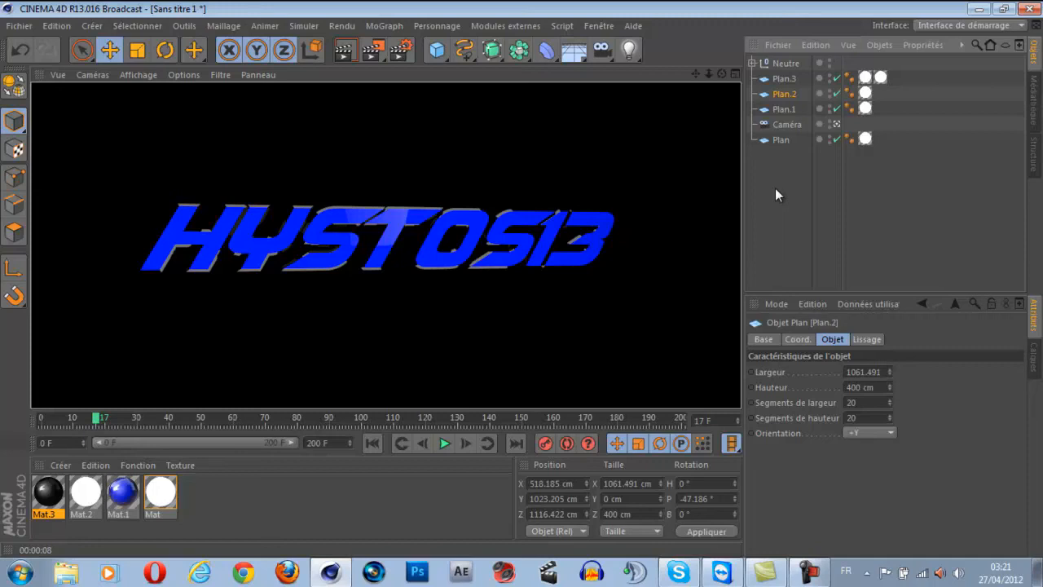
drag(101, 419, 6, 412)
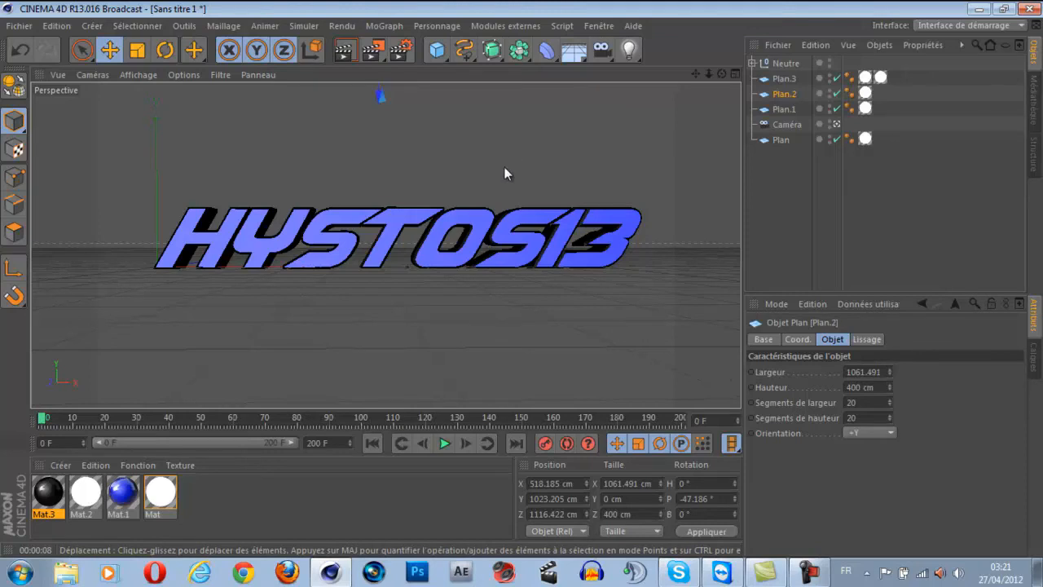
Add a torus to the scene, enlarge its ring radius to about 345 cm, and delete the torus
click(436, 52)
click(477, 7)
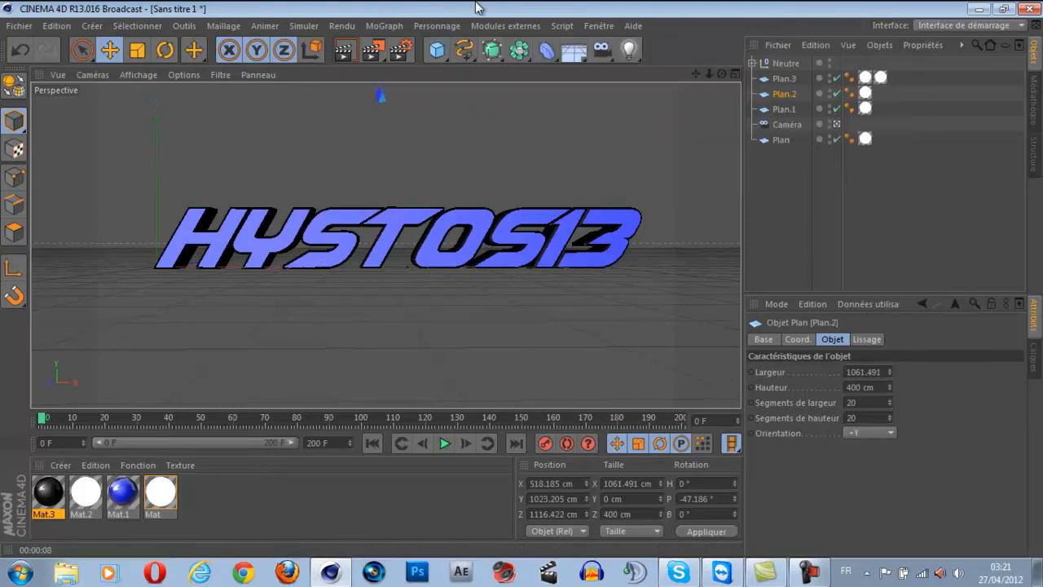
click(440, 52)
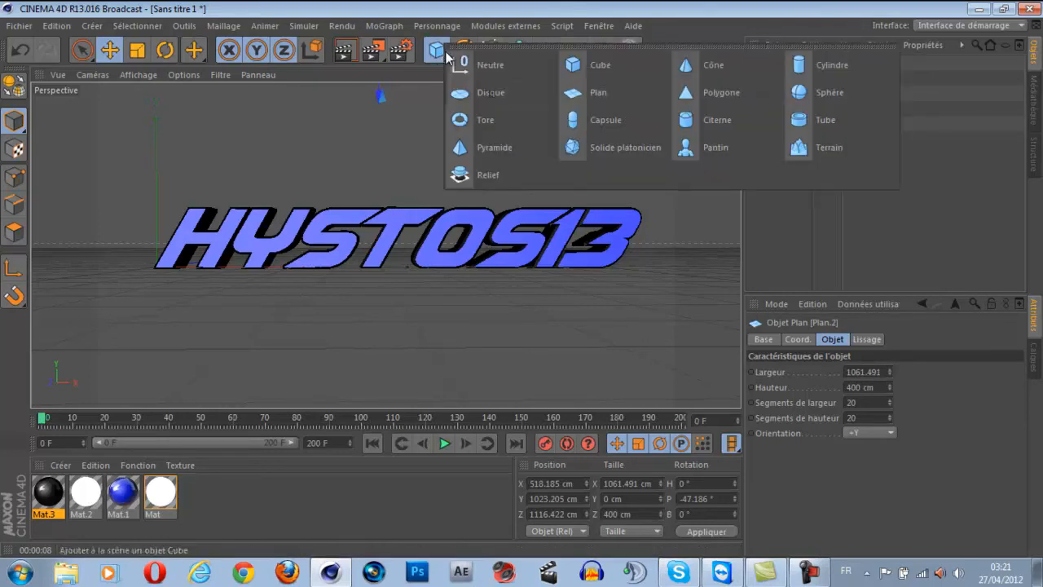
click(487, 122)
mouse_move(267, 267)
mouse_down()
mouse_move(280, 276)
mouse_move(250, 270)
mouse_move(354, 277)
mouse_move(278, 280)
mouse_up()
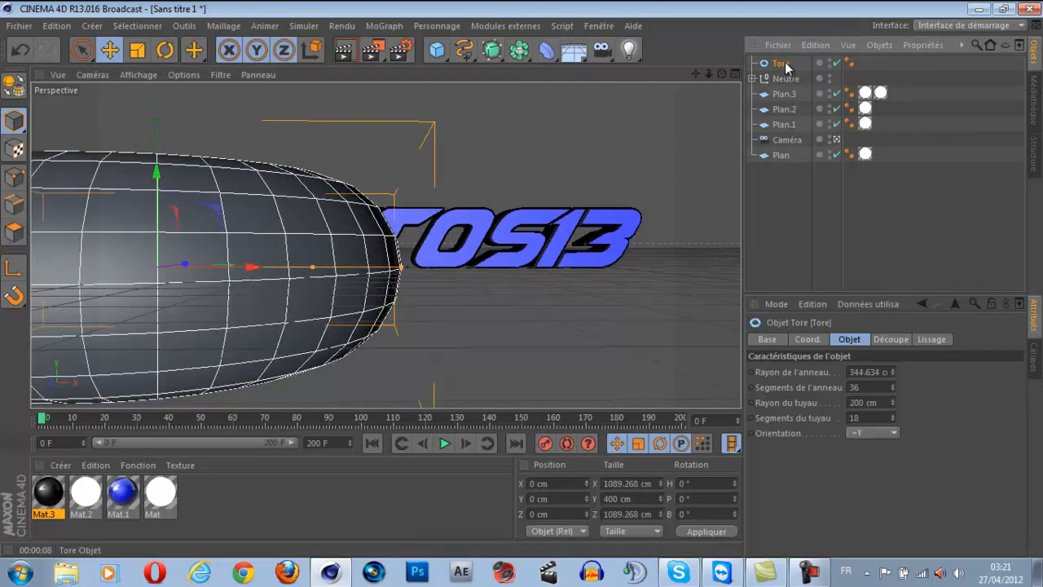
key(Delete)
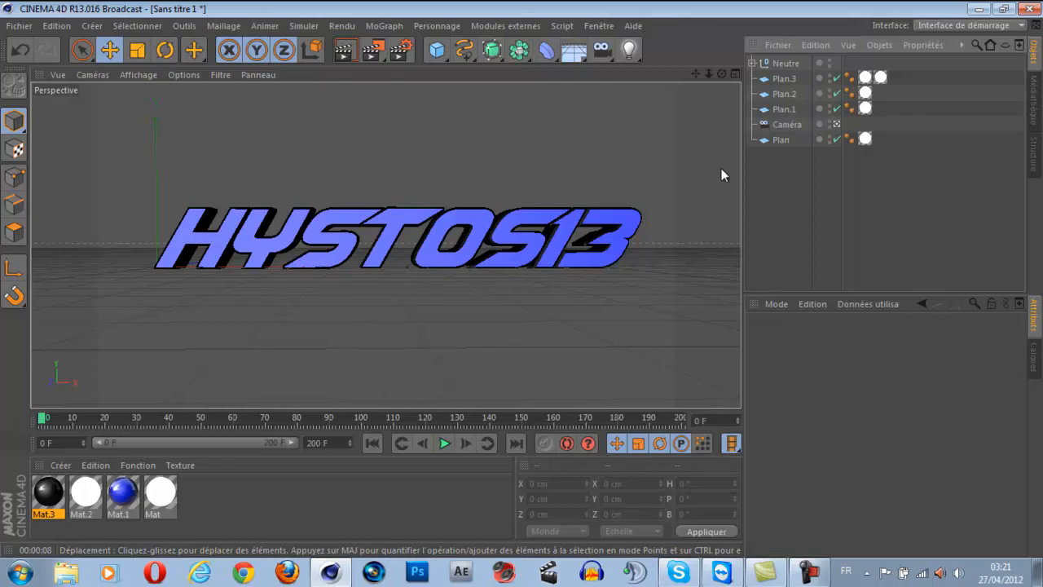
click(983, 9)
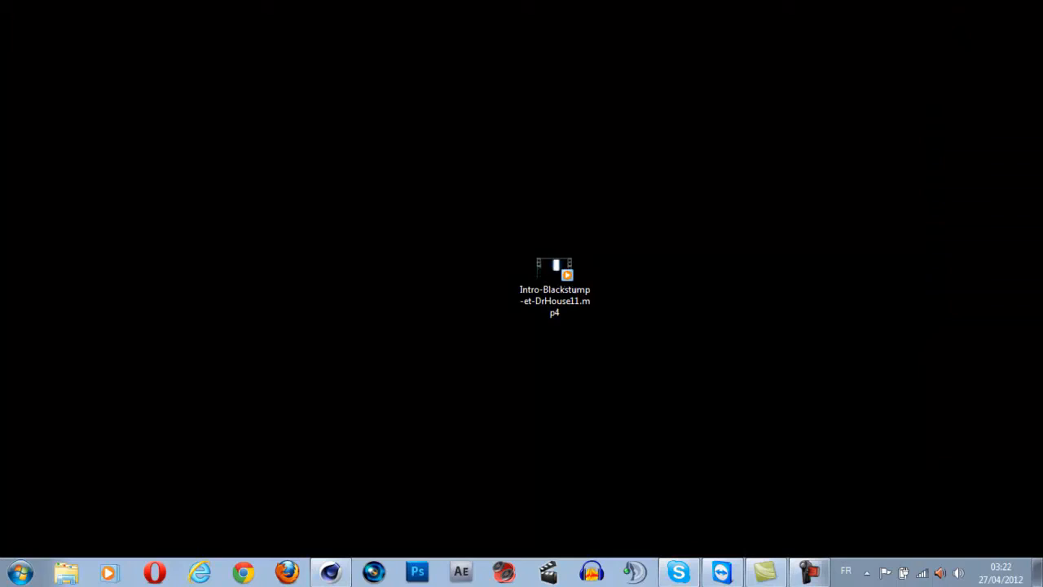
drag(157, 218, 126, 187)
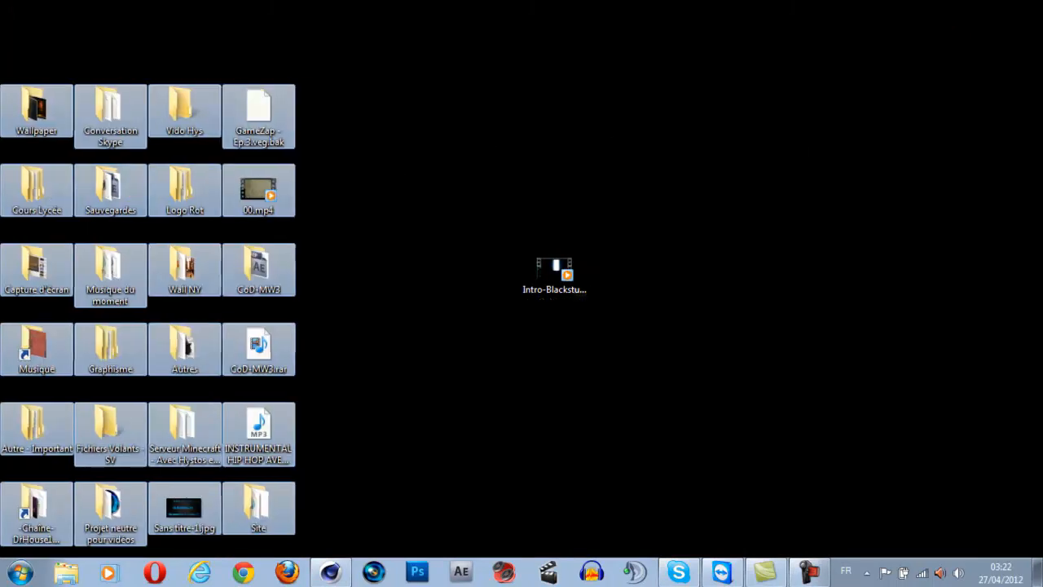
click(392, 244)
drag(642, 2, 217, 47)
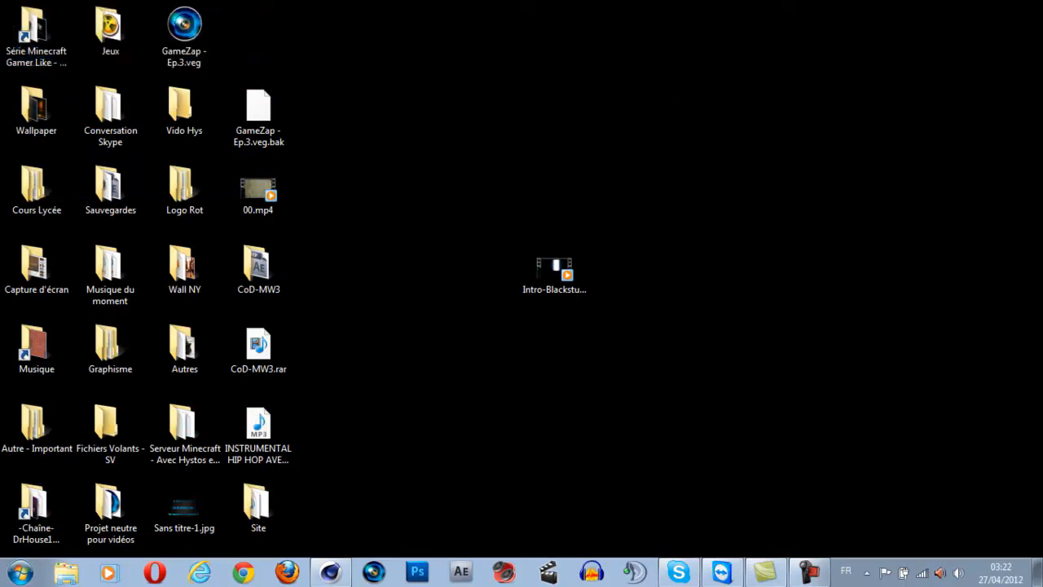
drag(374, 91, 373, 90)
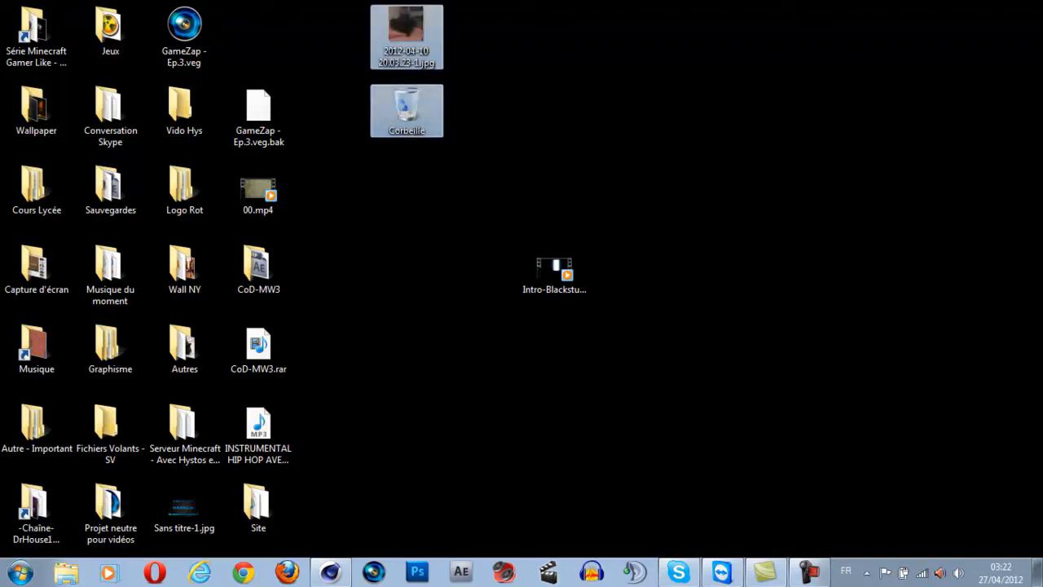
click(489, 180)
drag(869, 79, 538, 102)
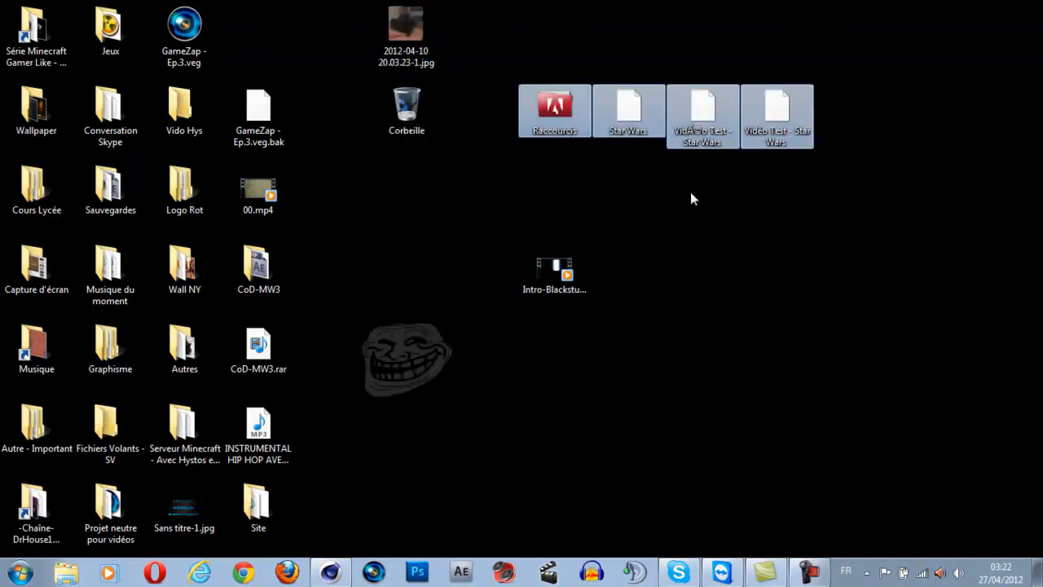
click(483, 392)
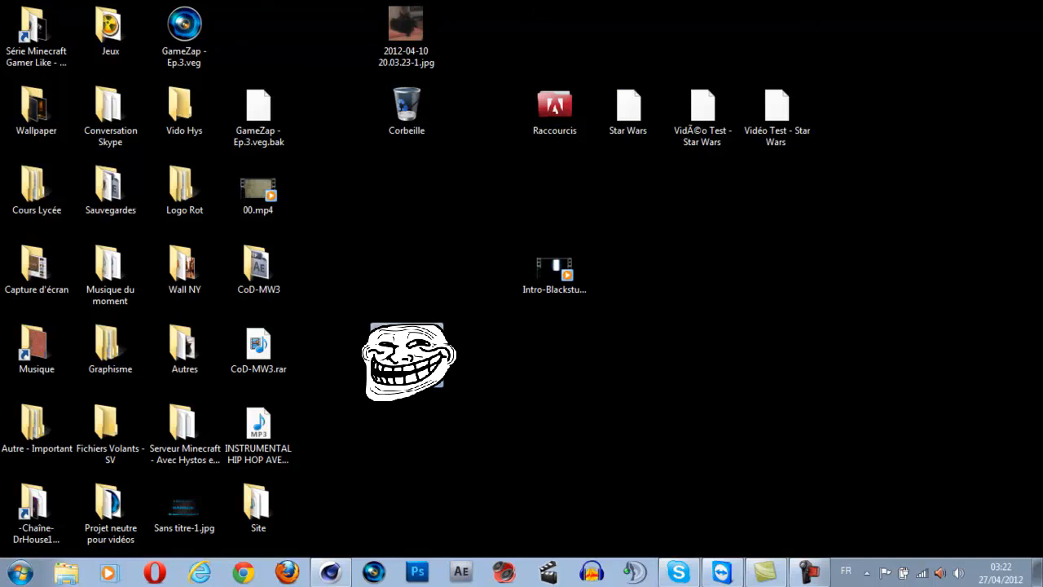